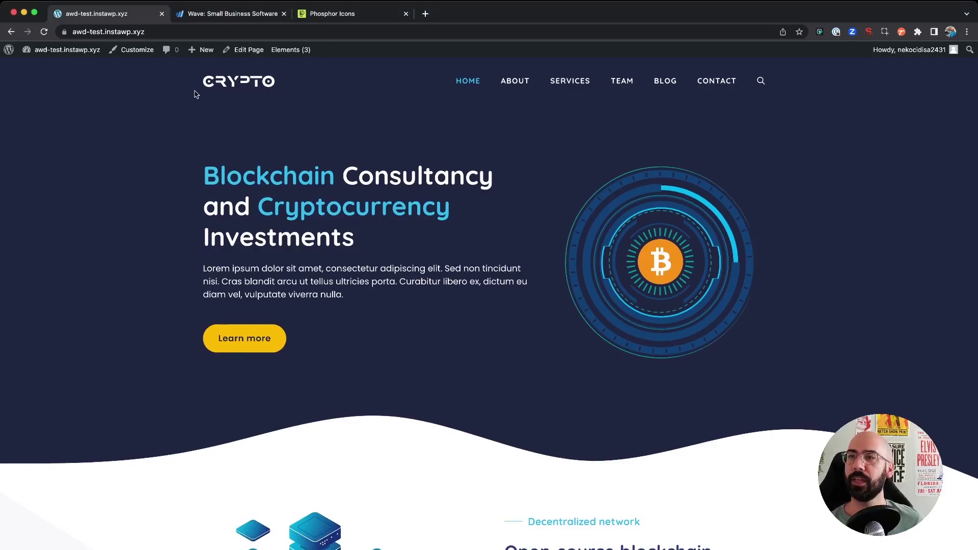
# Examine the Frequently Asked Questions section on the Wave website, including how its accordion answers expand and collapse.
pyautogui.click(216, 13)
pyautogui.scroll(-3, 338, 213)
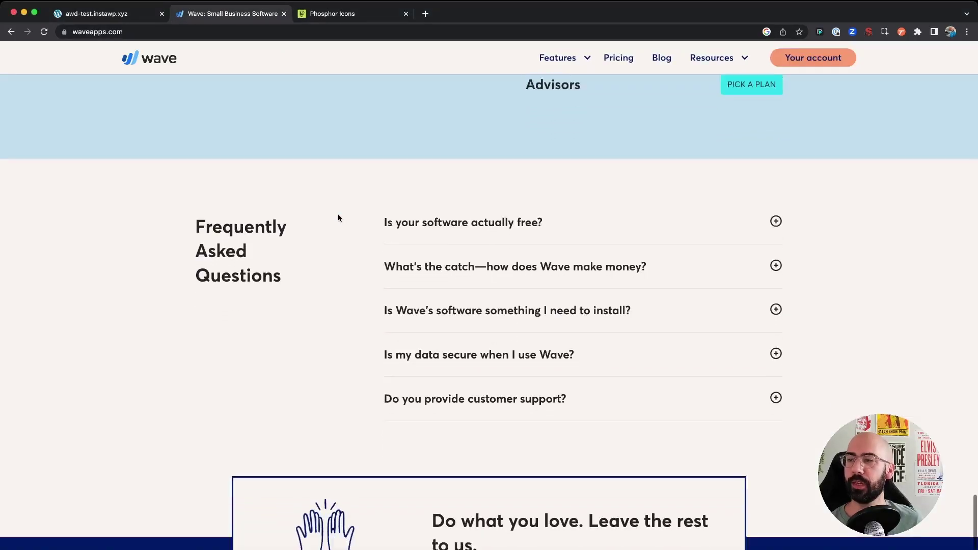
pyautogui.moveTo(182, 188); pyautogui.dragTo(271, 264)
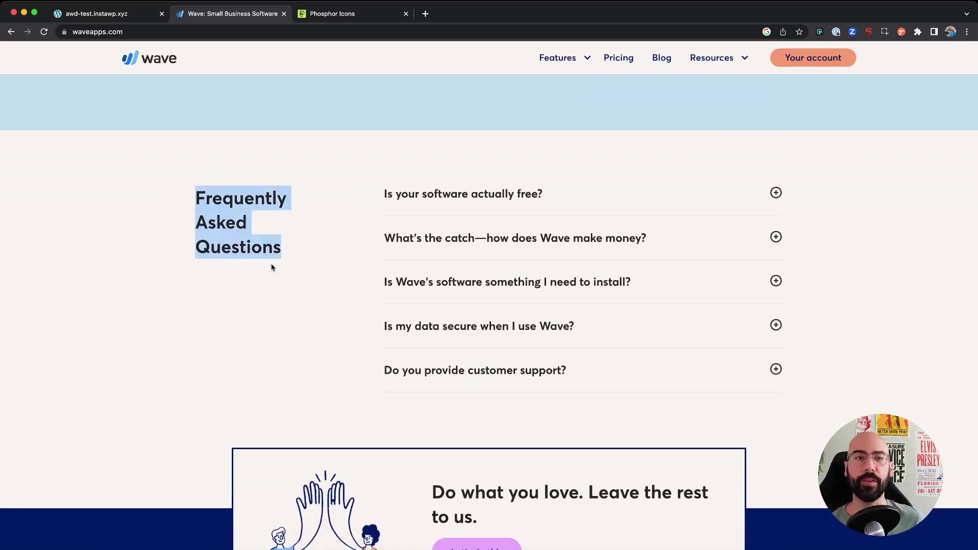
pyautogui.click(280, 286)
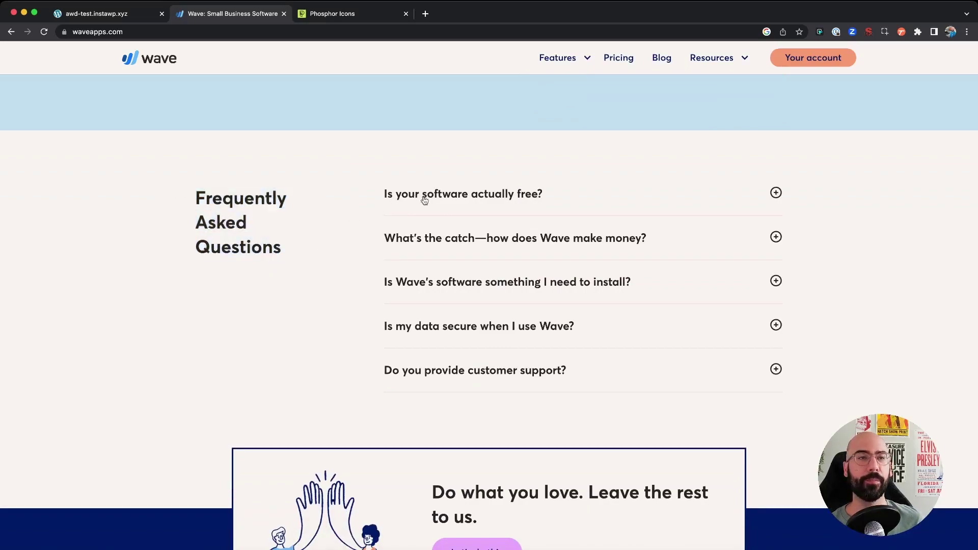
pyautogui.click(563, 201)
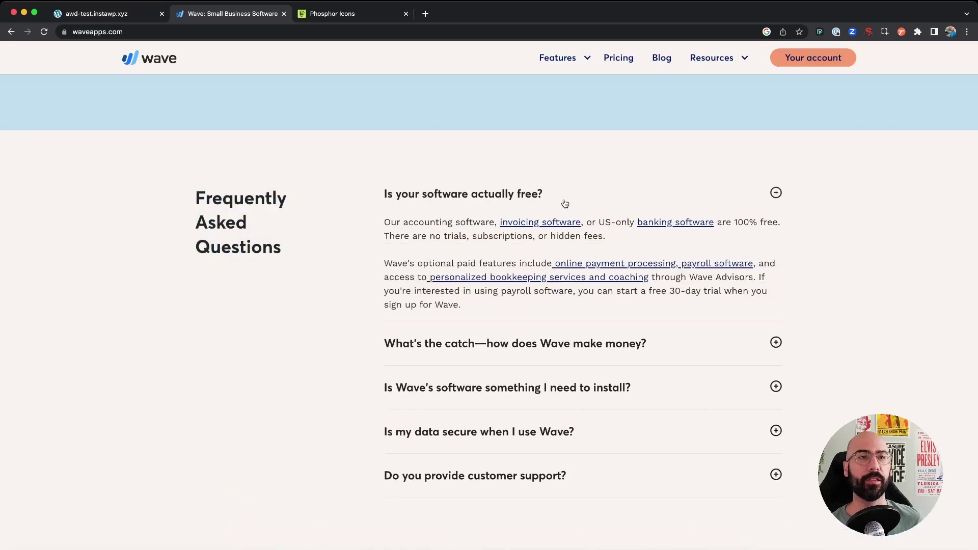
pyautogui.click(564, 201)
pyautogui.click(579, 235)
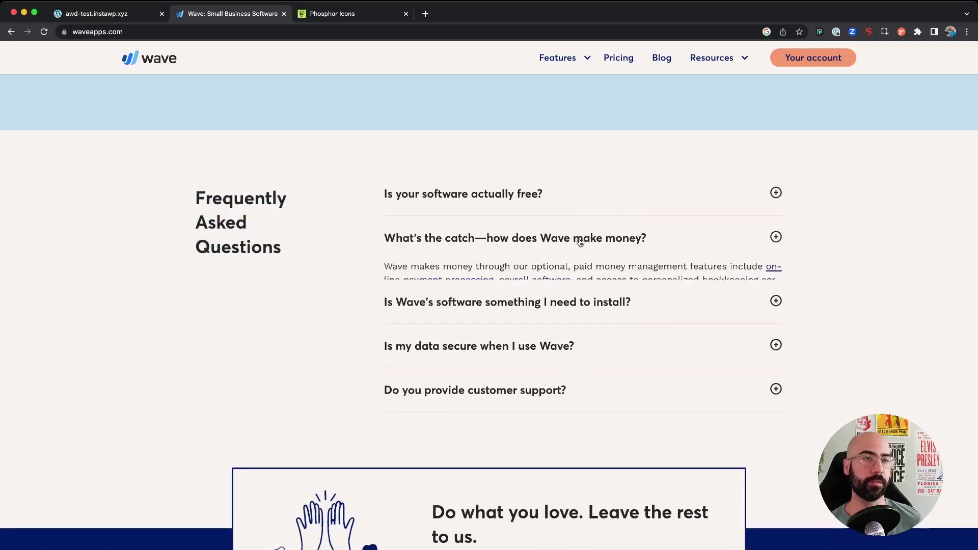
pyautogui.click(580, 242)
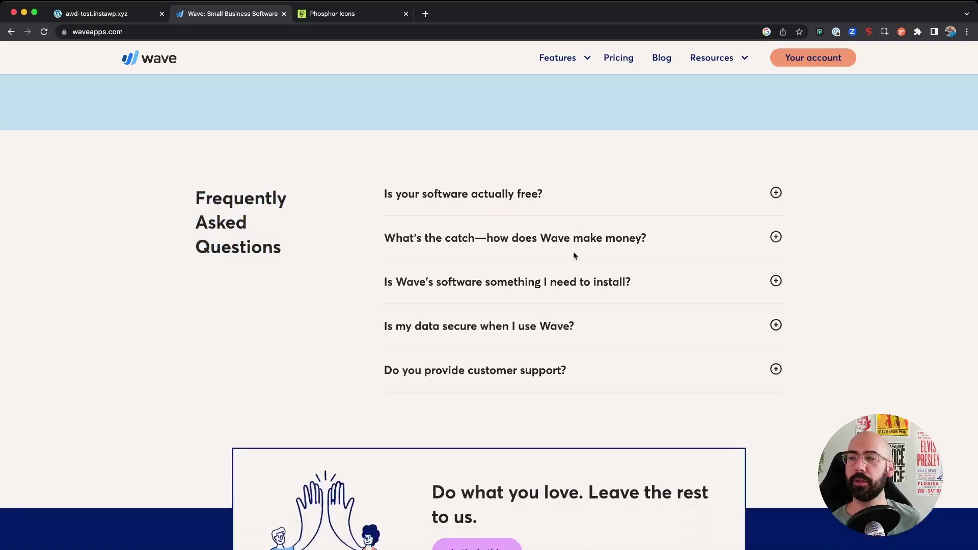
pyautogui.click(534, 279)
pyautogui.click(535, 277)
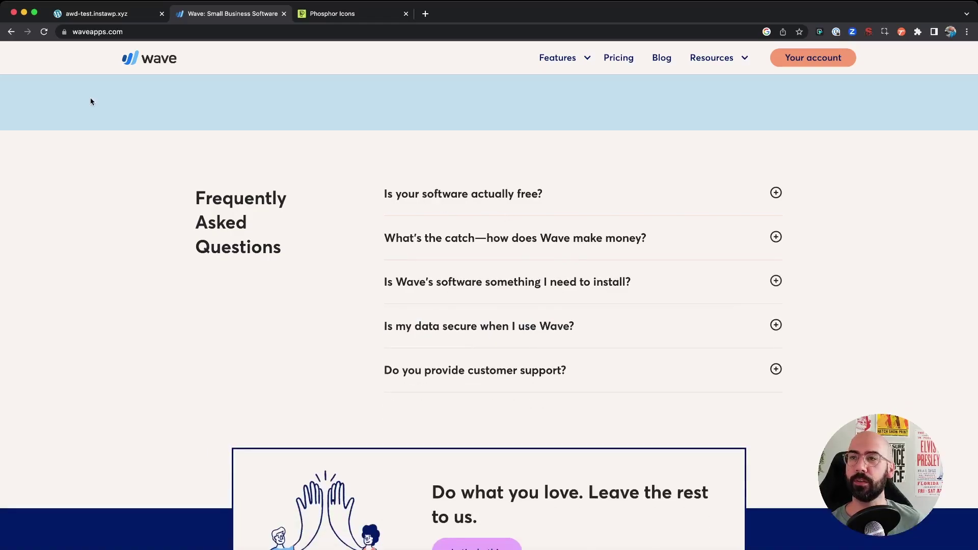
# Switch to the crypto WordPress site and open its home page in the block editor.
pyautogui.click(93, 14)
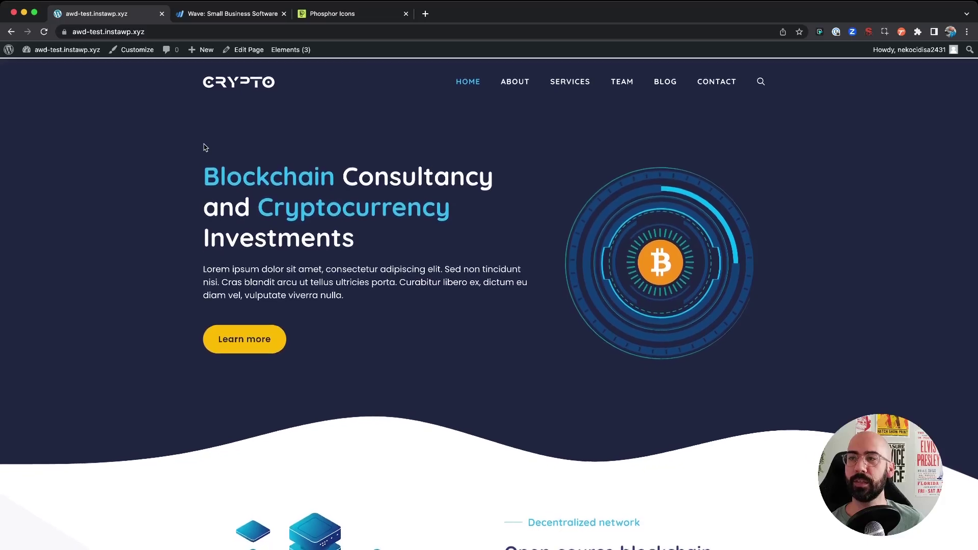
pyautogui.click(249, 53)
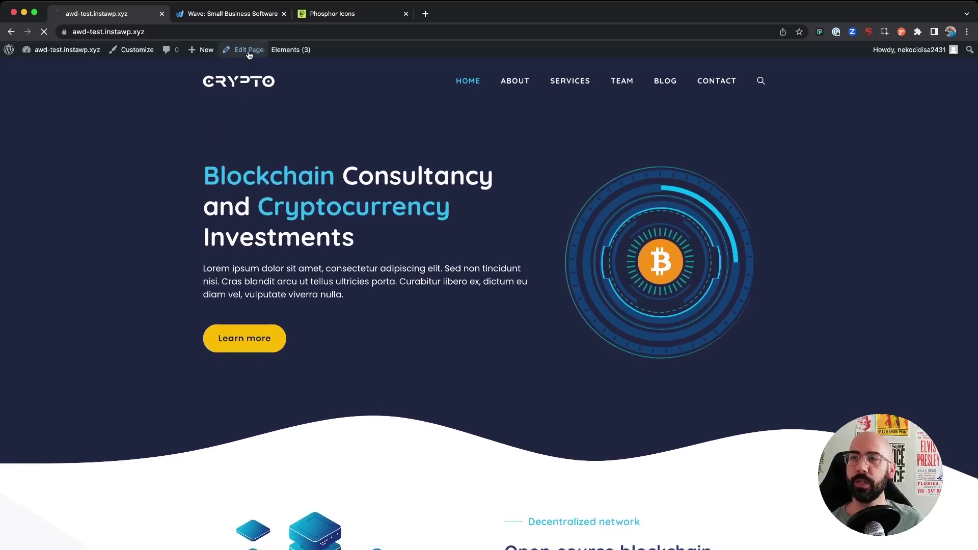
pyautogui.scroll(-10, 211, 213)
pyautogui.scroll(-10, 209, 212)
pyautogui.scroll(-7, 209, 209)
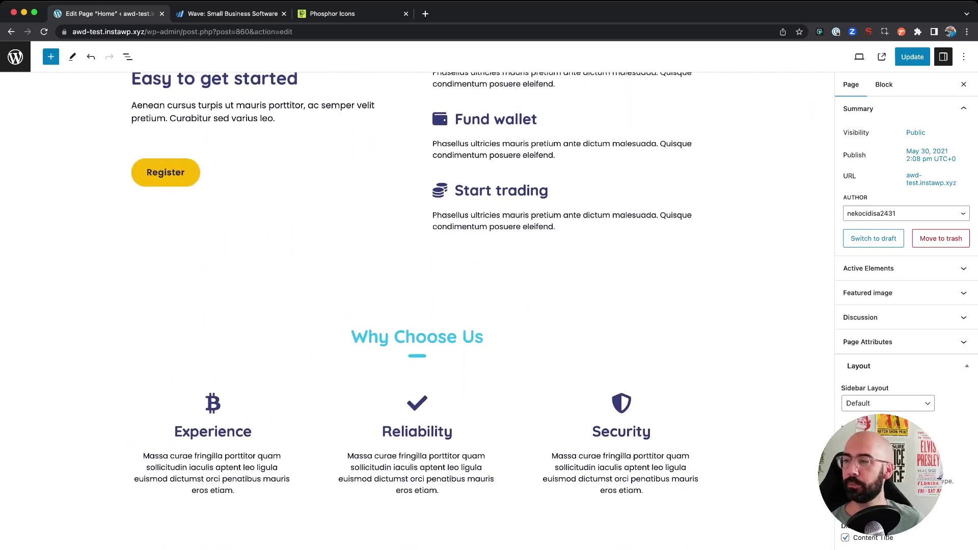
# Add a new Container directly above the Why Choose Us section and insert an inner container in it.
pyautogui.click(557, 528)
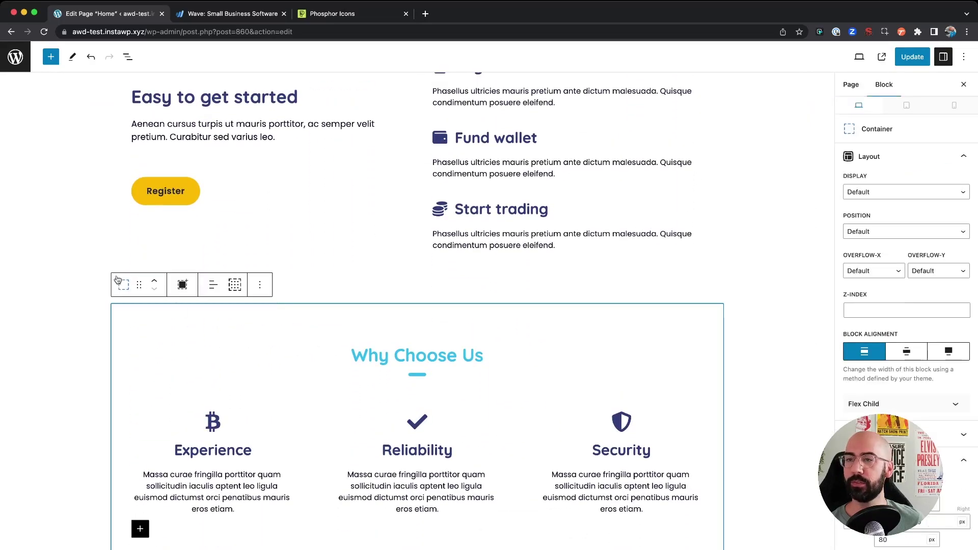
pyautogui.click(128, 56)
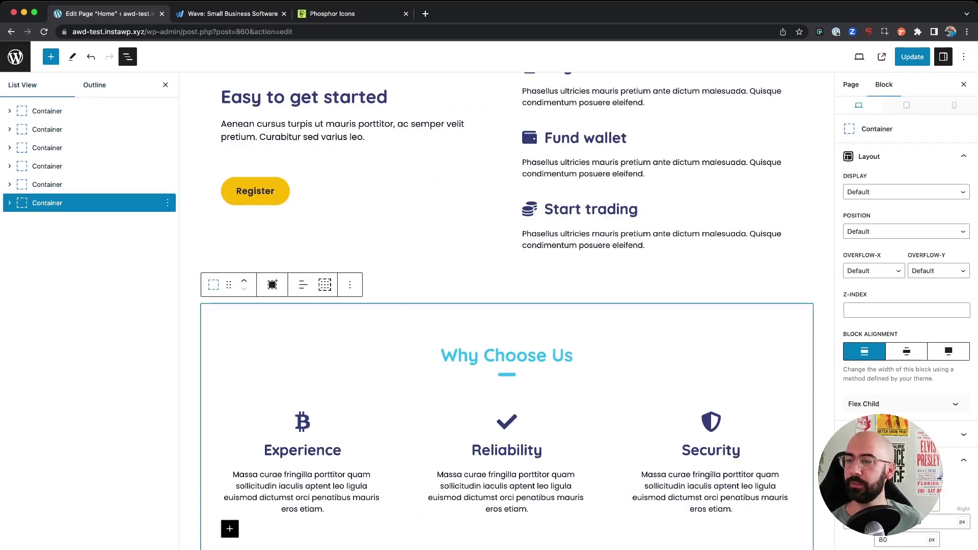
pyautogui.press('Return')
pyautogui.write('/')
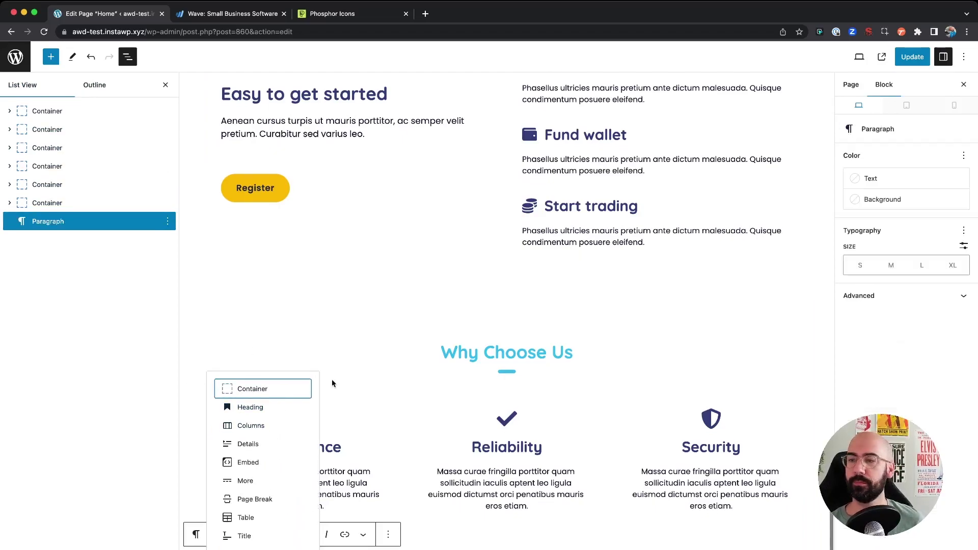
pyautogui.click(284, 394)
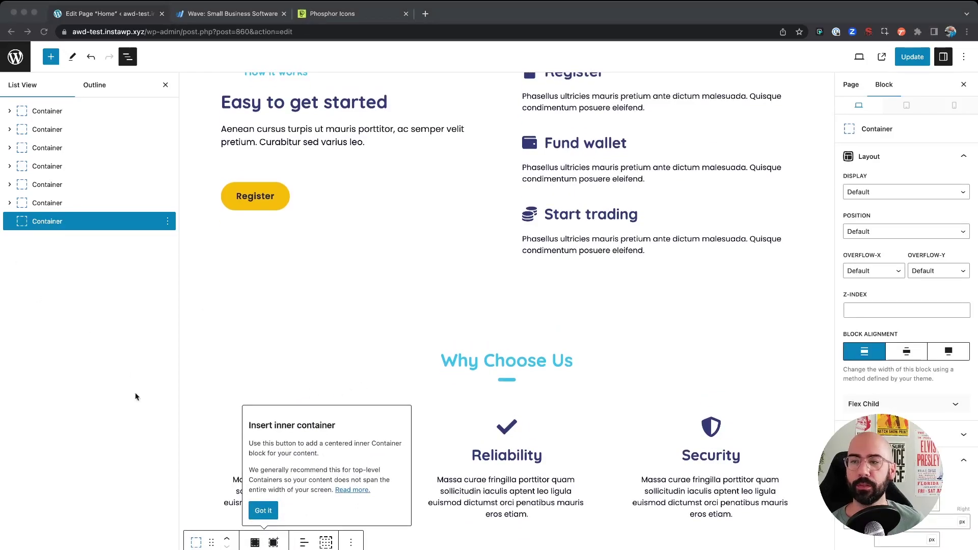
pyautogui.click(226, 540)
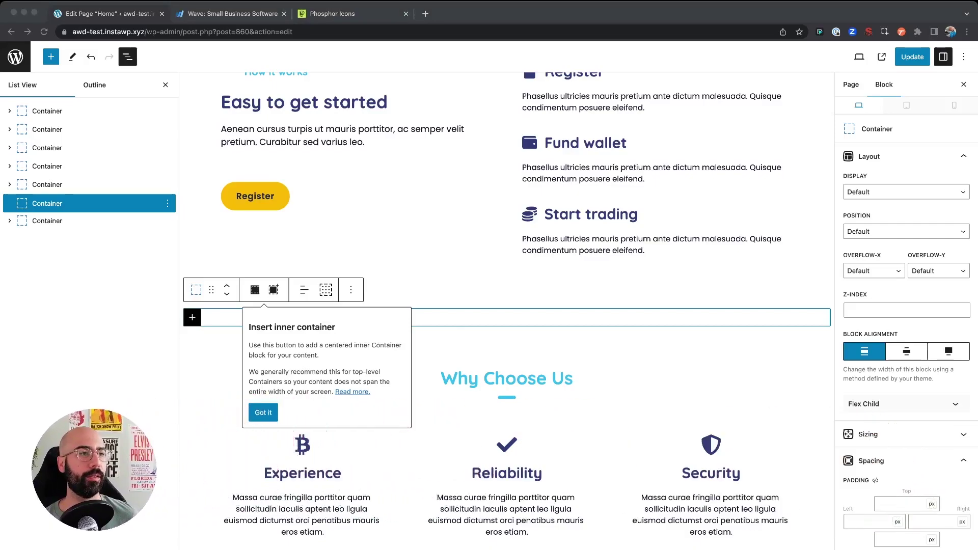
pyautogui.click(176, 344)
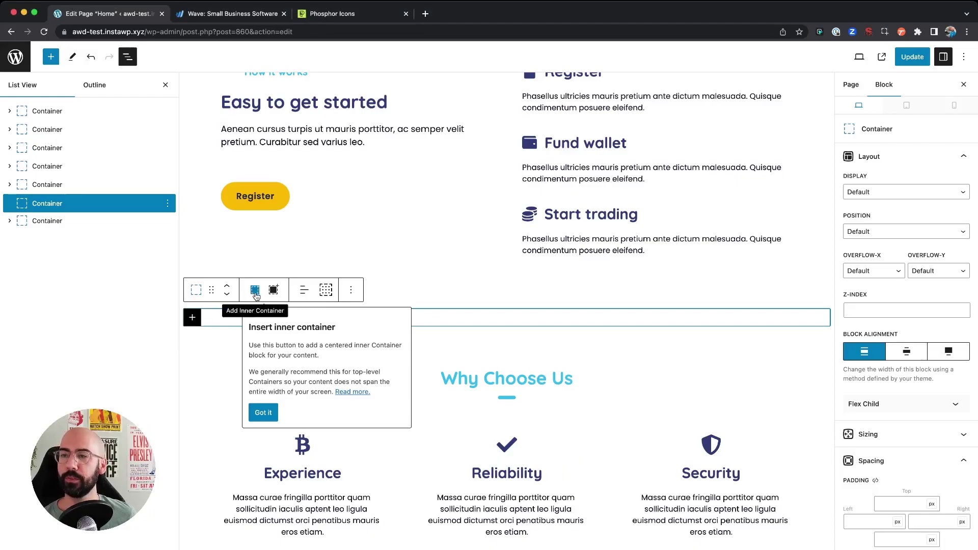
pyautogui.click(255, 290)
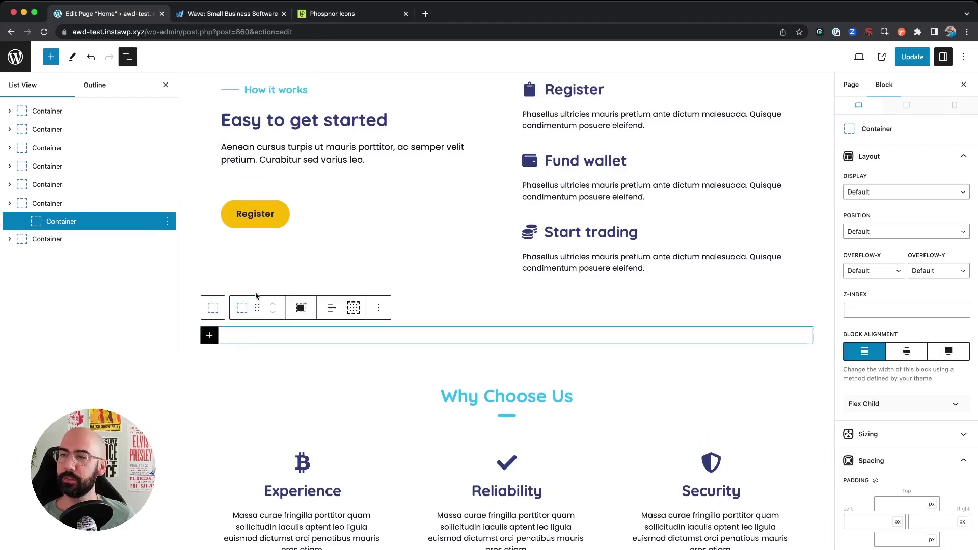
# Set the new outer container's padding to 60 px top and bottom and 20 px left and right.
pyautogui.click(214, 310)
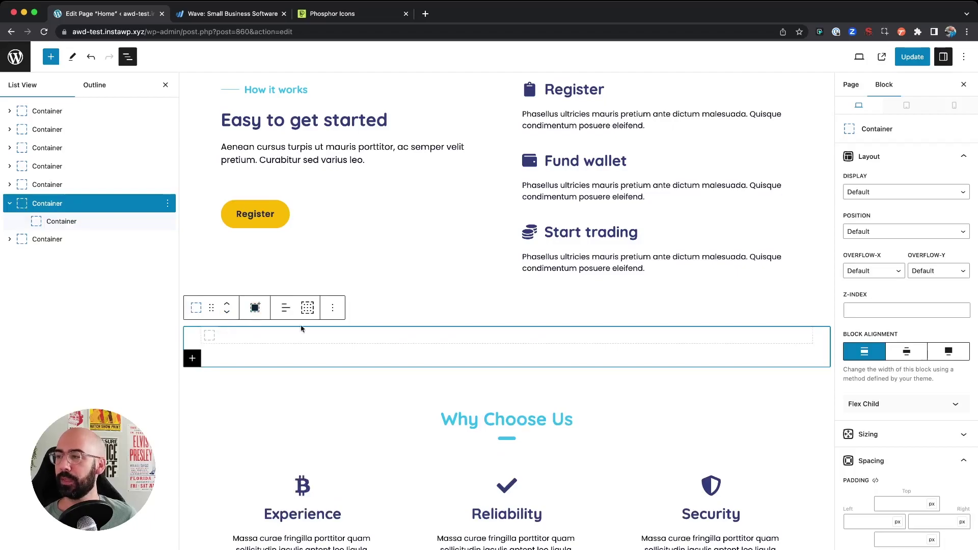
pyautogui.scroll(-3, 858, 314)
pyautogui.scroll(-1, 858, 314)
pyautogui.click(883, 345)
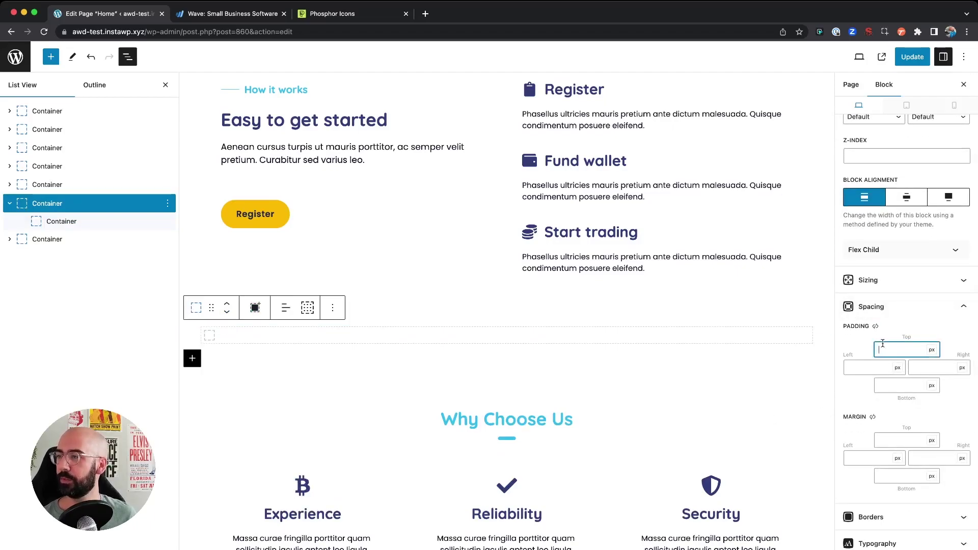
pyautogui.write('60')
pyautogui.press('Tab')
pyautogui.write('20')
pyautogui.press('Tab')
pyautogui.write('20')
pyautogui.press('Tab')
pyautogui.write('60')
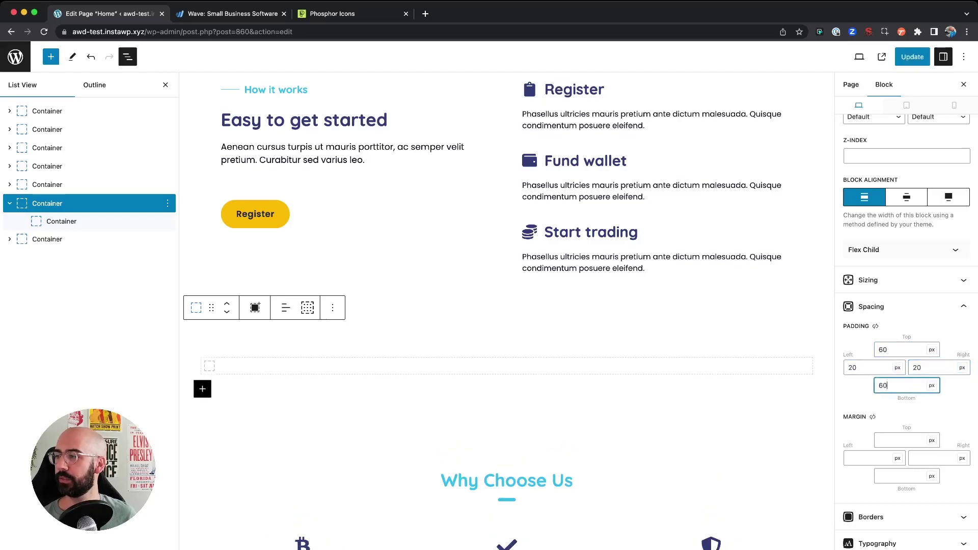
# Insert a Grid in the inner container, using the two-column layout with a 25% first column and a wider second column.
pyautogui.click(318, 363)
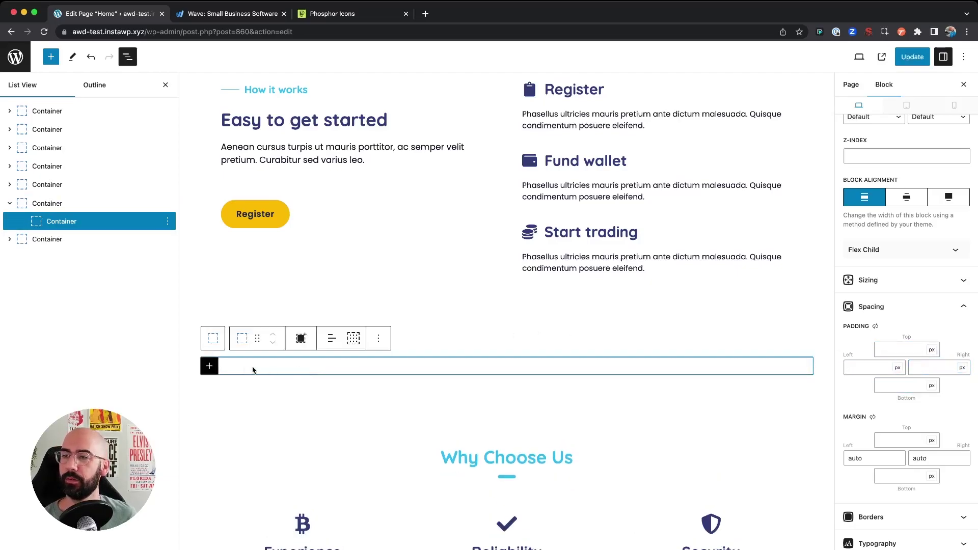
pyautogui.click(209, 368)
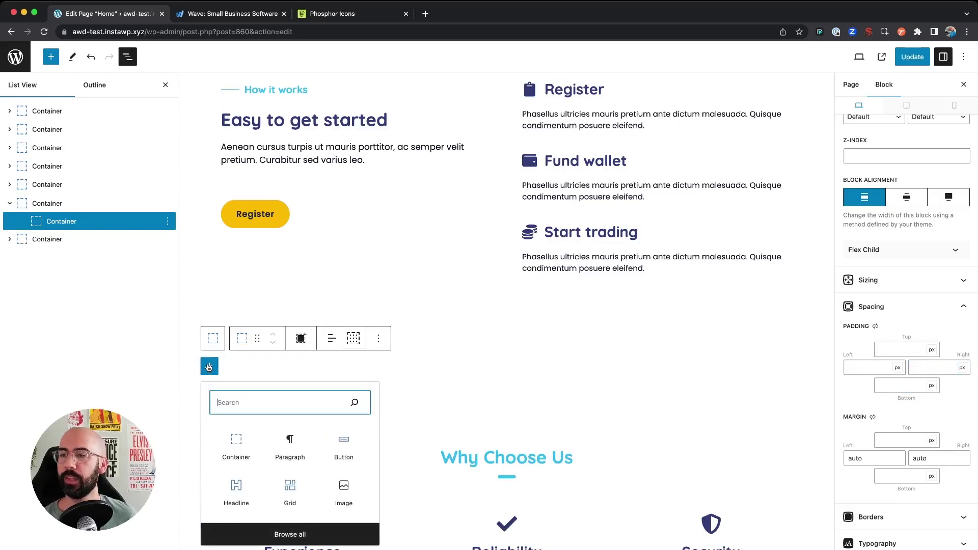
pyautogui.click(283, 492)
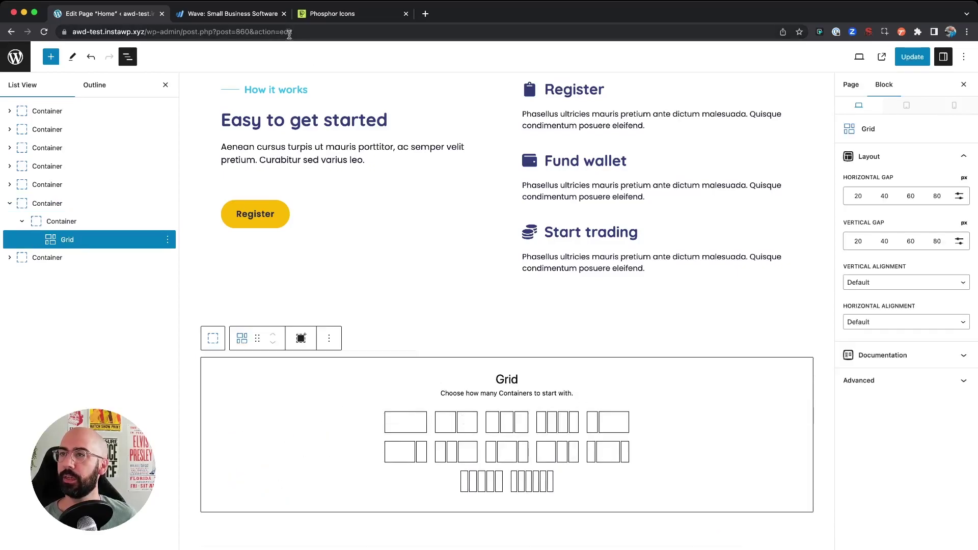
pyautogui.click(239, 17)
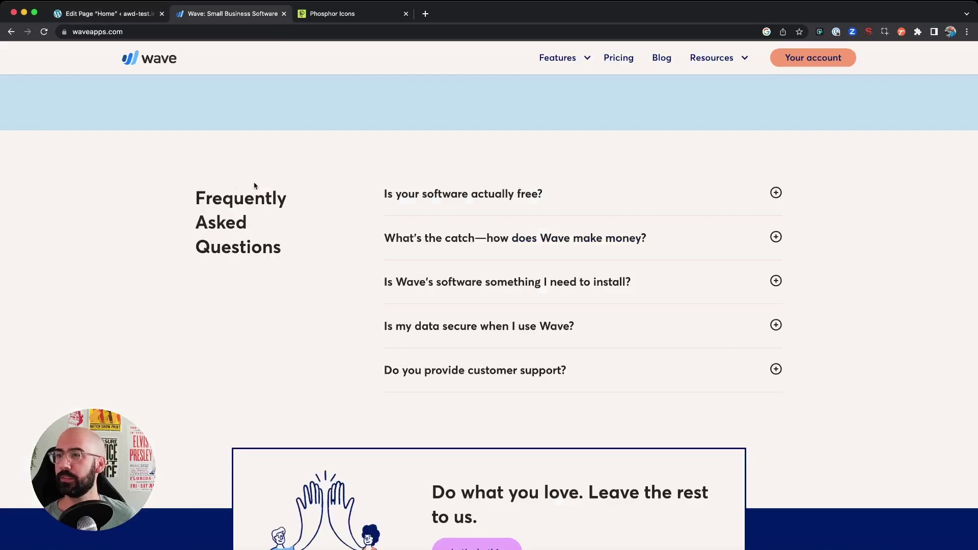
pyautogui.click(82, 15)
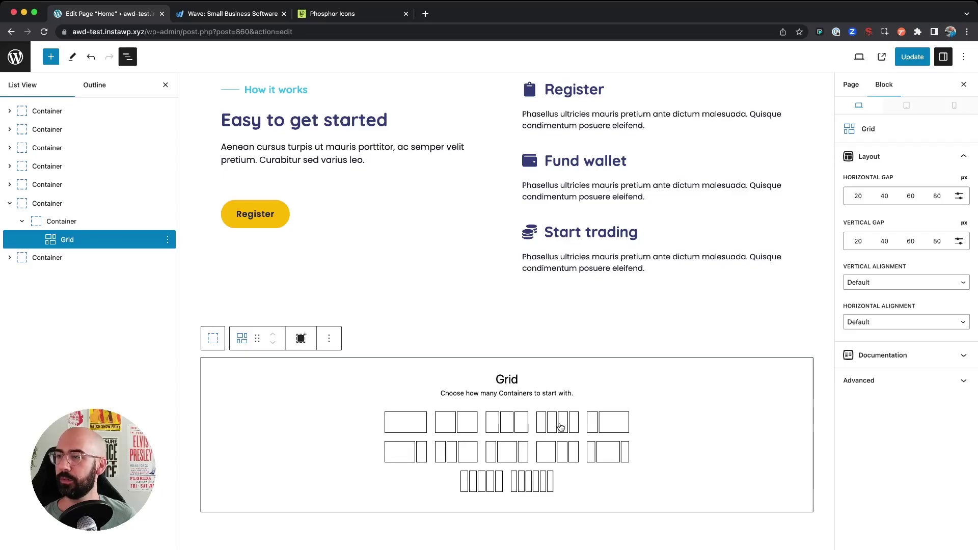
pyautogui.click(605, 427)
# Set the grid item width to 33% for the first column's container and 66% for the second.
pyautogui.click(295, 366)
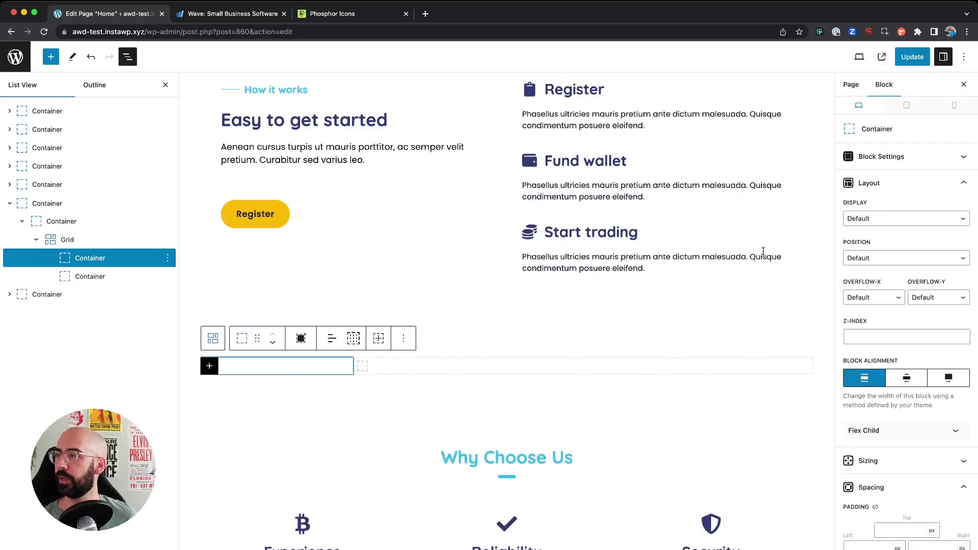
pyautogui.click(904, 461)
pyautogui.scroll(-3, 896, 346)
pyautogui.scroll(3, 895, 342)
pyautogui.click(886, 157)
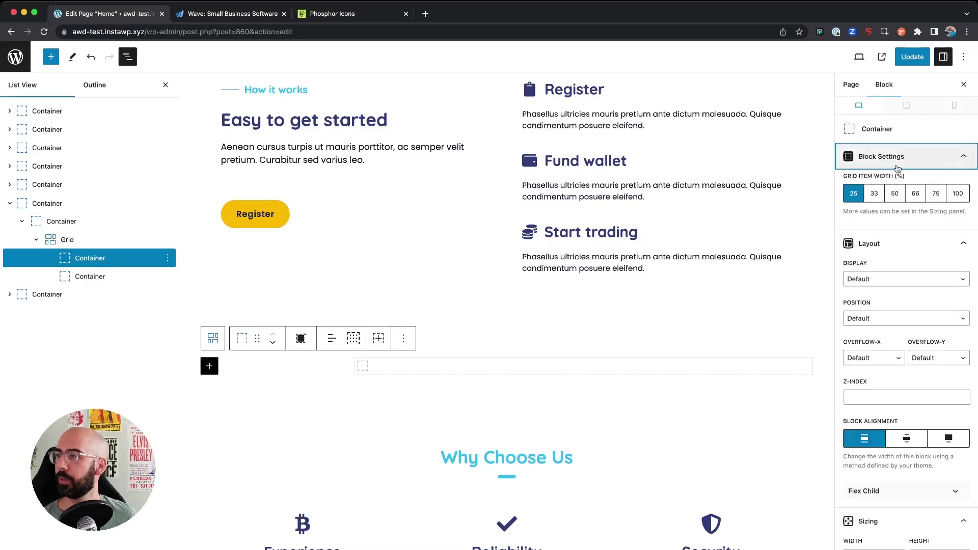
pyautogui.click(874, 194)
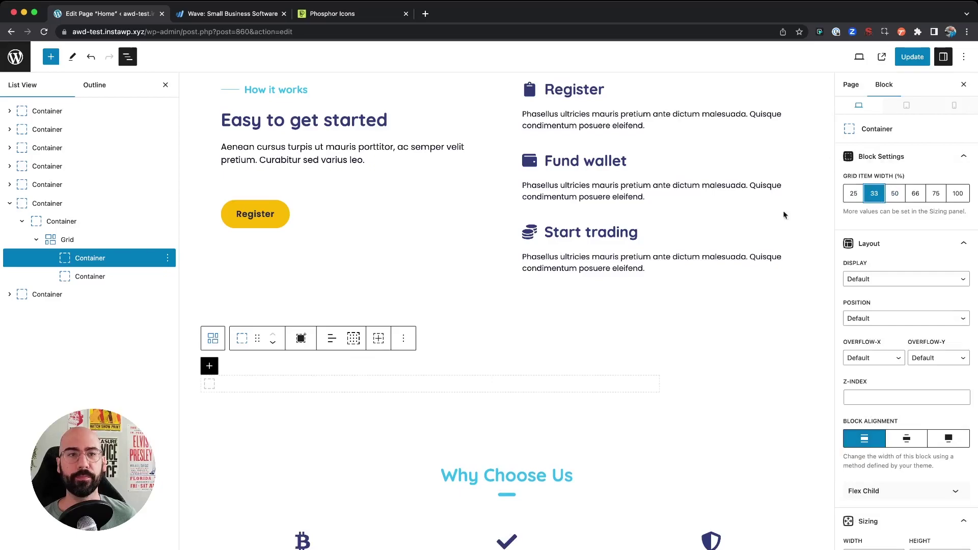
pyautogui.scroll(-5, 882, 319)
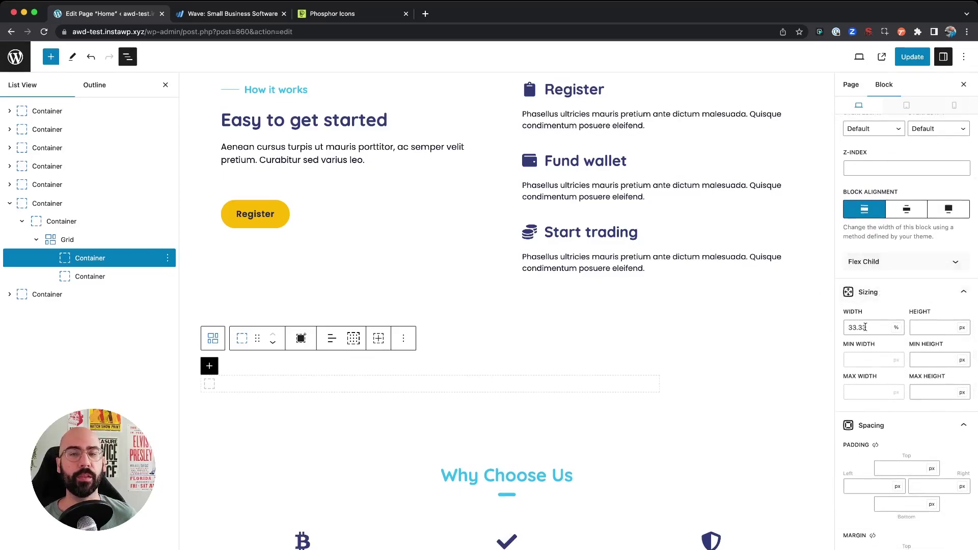
pyautogui.scroll(5, 873, 306)
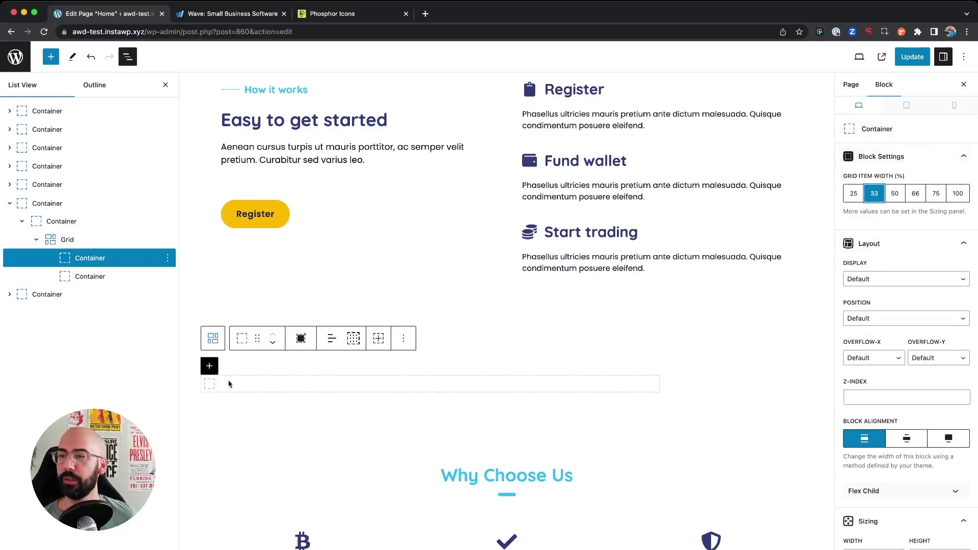
pyautogui.click(122, 276)
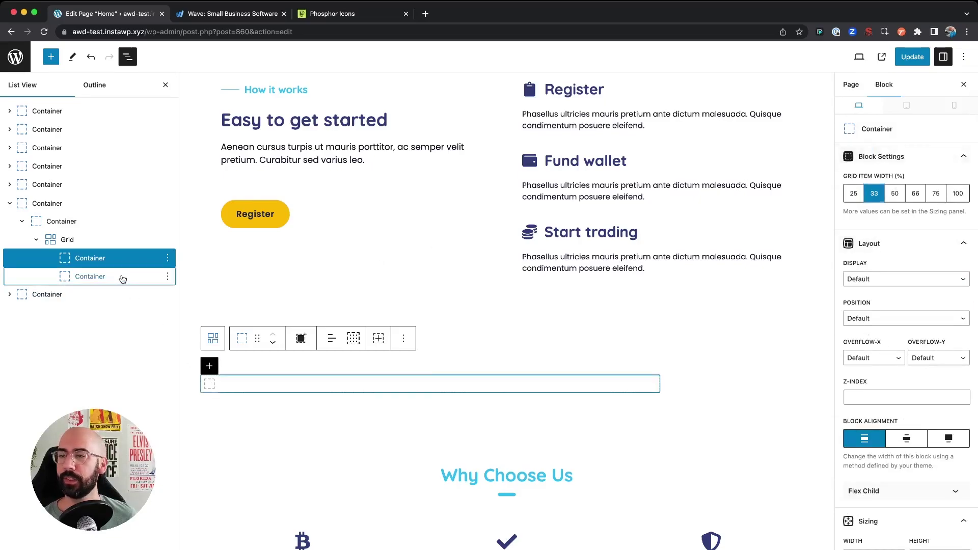
pyautogui.click(915, 194)
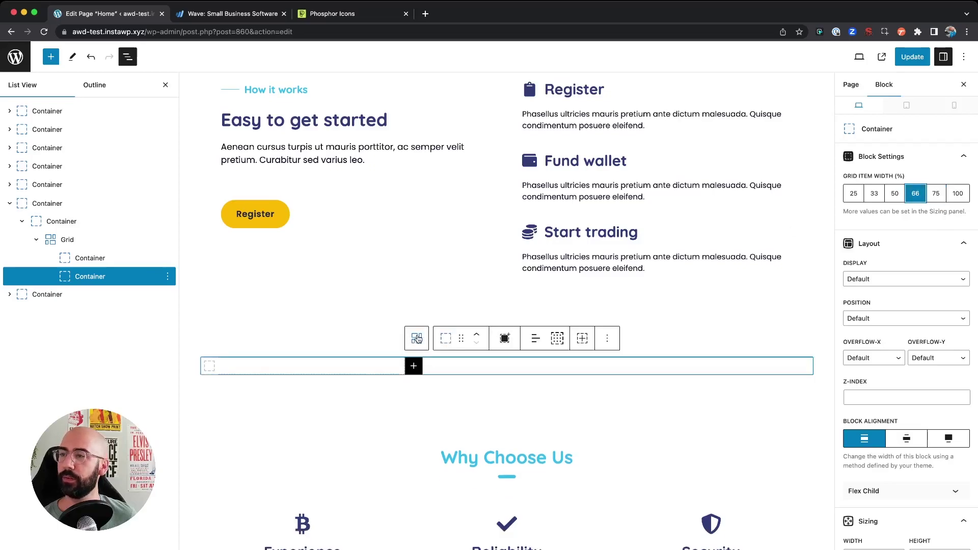
# Set the grid's horizontal gap to 60 px and look at the Wave FAQ section for comparison.
pyautogui.click(418, 338)
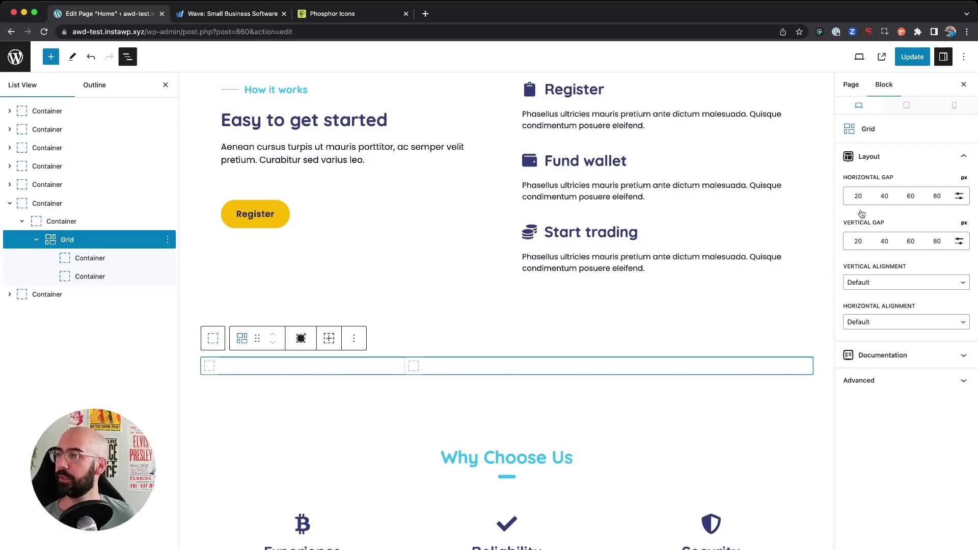
pyautogui.click(911, 197)
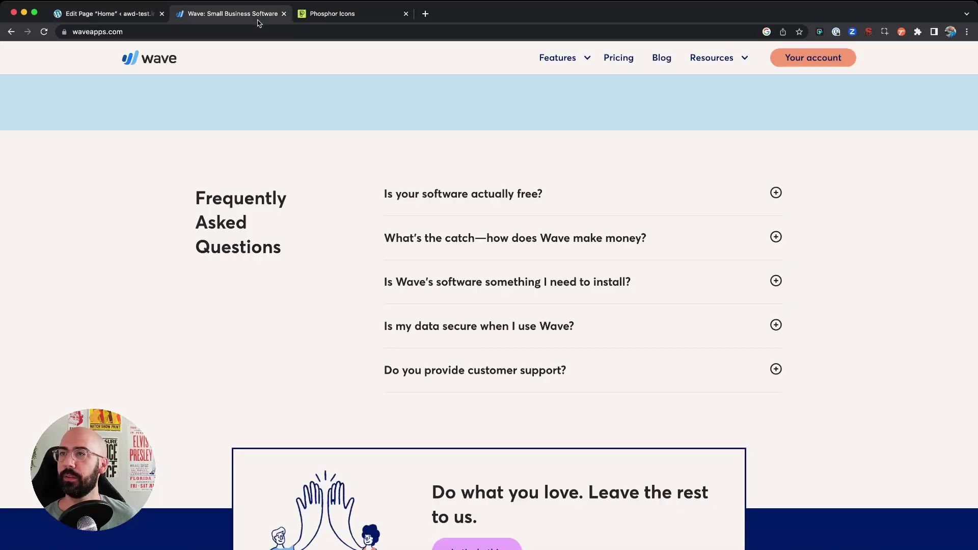
pyautogui.click(255, 14)
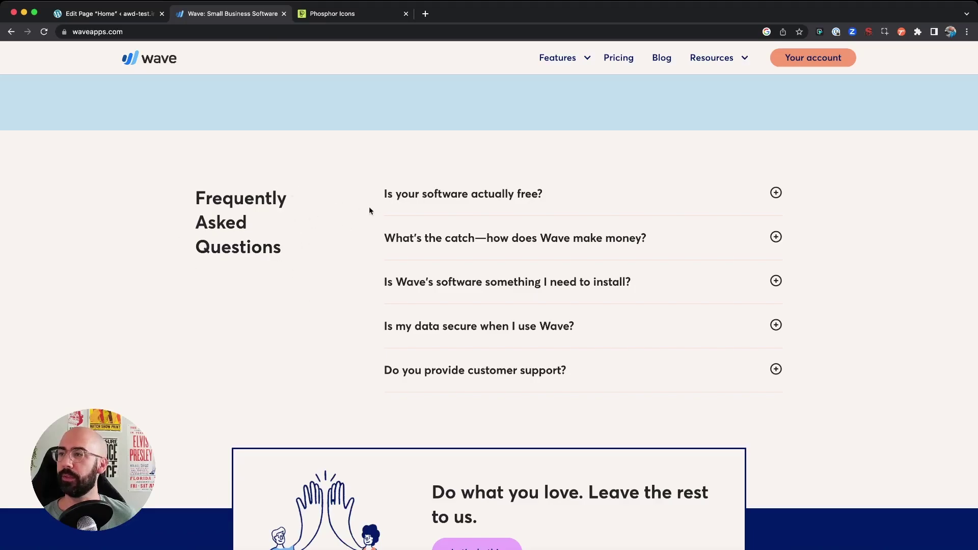
# Return to the WordPress page editor and set the grid's vertical gap to 40 px.
pyautogui.click(124, 19)
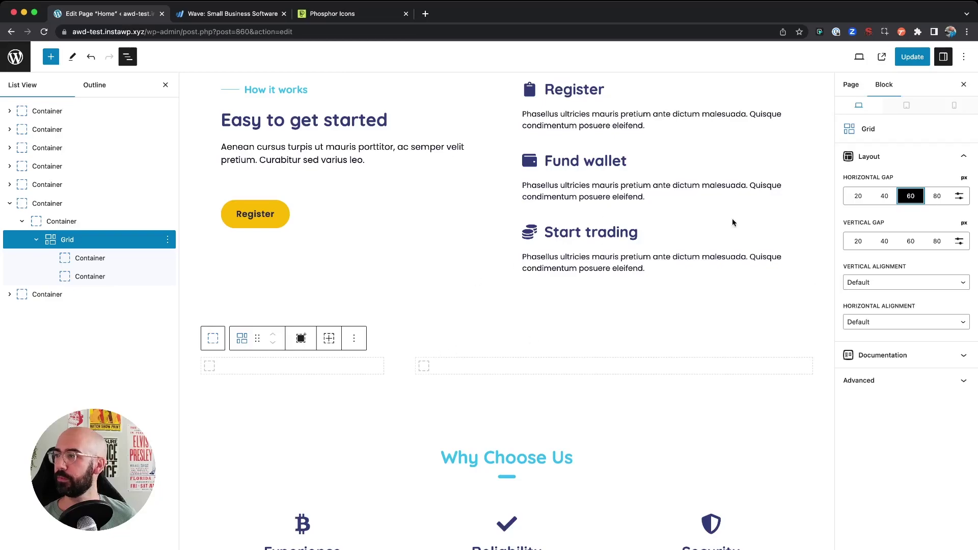
pyautogui.click(885, 244)
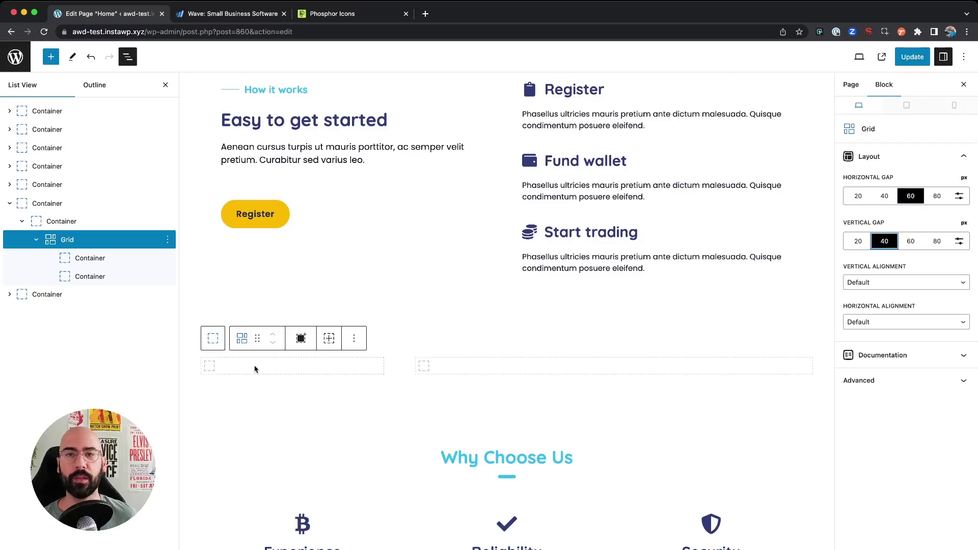
# Insert a Headline block in the grid's first column container.
pyautogui.click(213, 365)
pyautogui.click(208, 367)
pyautogui.write('head')
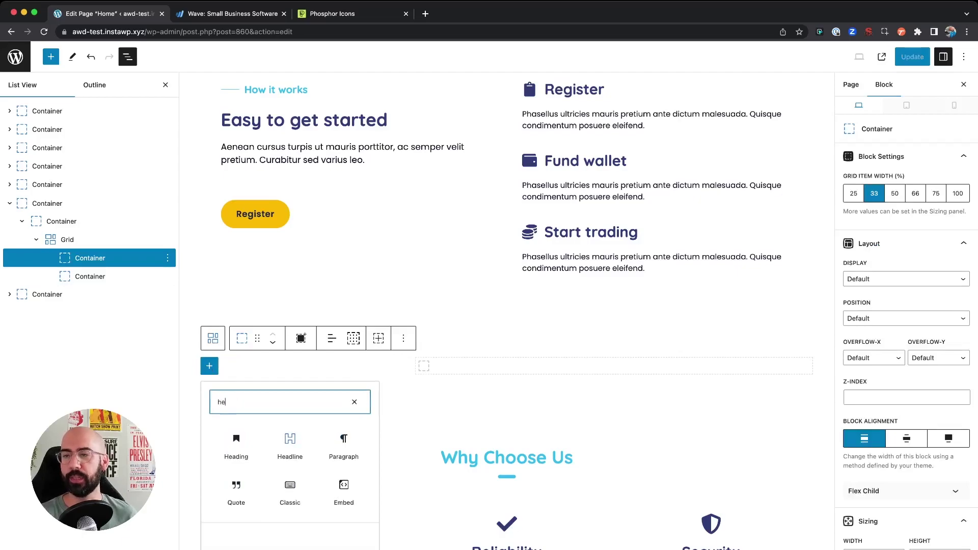
pyautogui.click(290, 439)
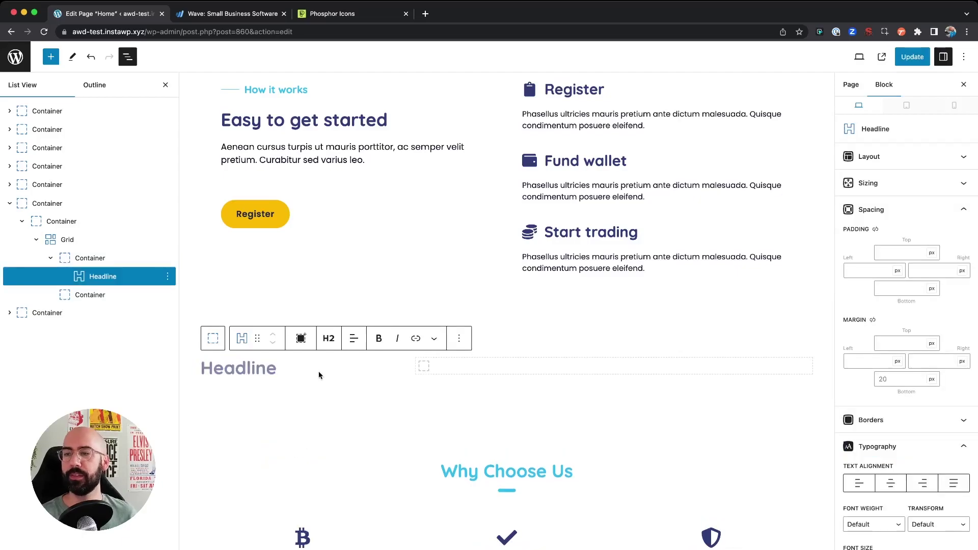
# Enter "Frequently Asked Questions" as the text of the new headline.
pyautogui.write('Freque')
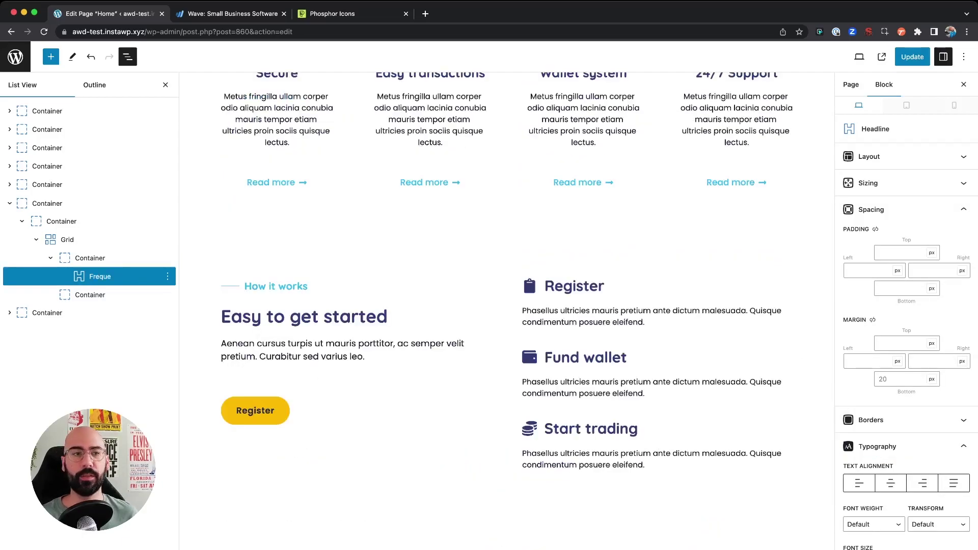
pyautogui.scroll(-6, 324, 356)
pyautogui.write('que')
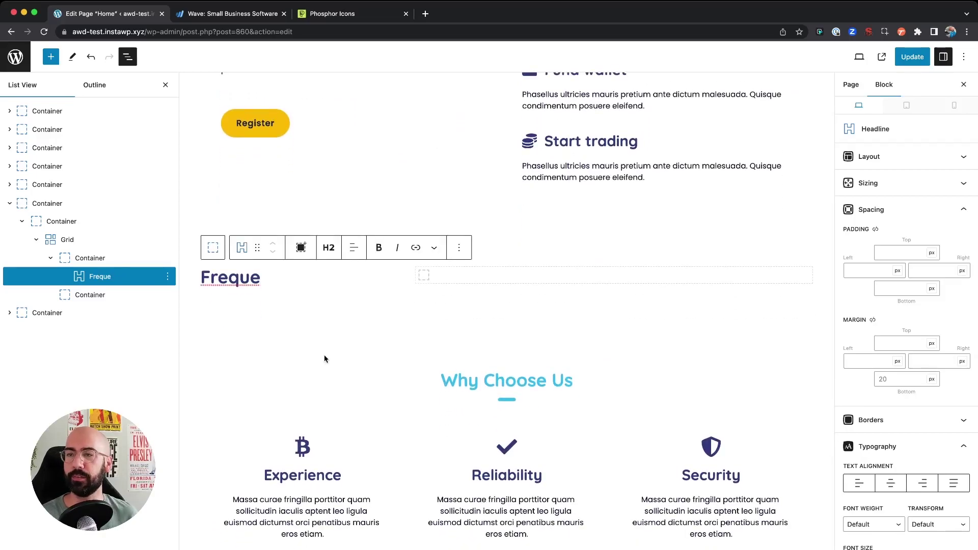
pyautogui.write('ntly A')
pyautogui.write('dkes')
pyautogui.press('BackSpace')
pyautogui.press('BackSpace')
pyautogui.press('BackSpace')
pyautogui.press('BackSpace')
pyautogui.write('sked Q')
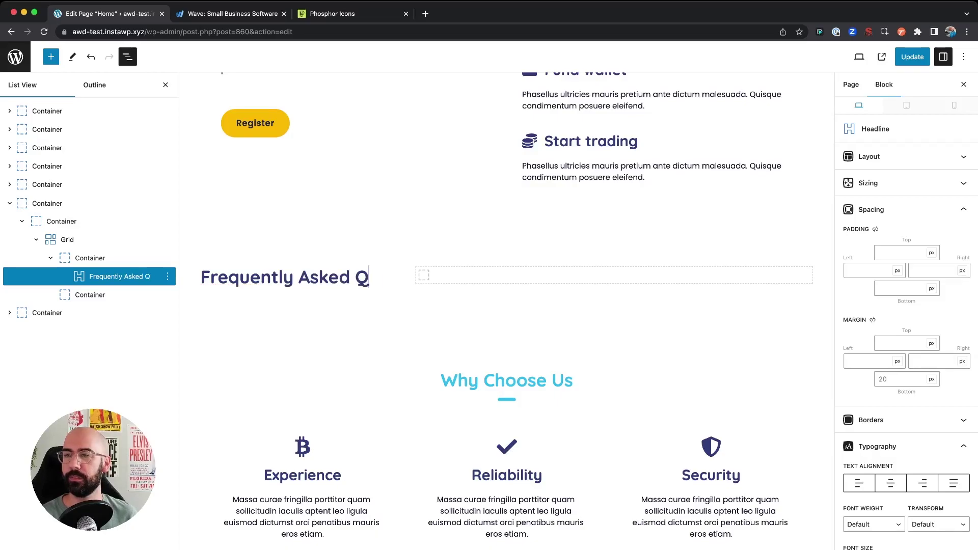
pyautogui.write('uestions')
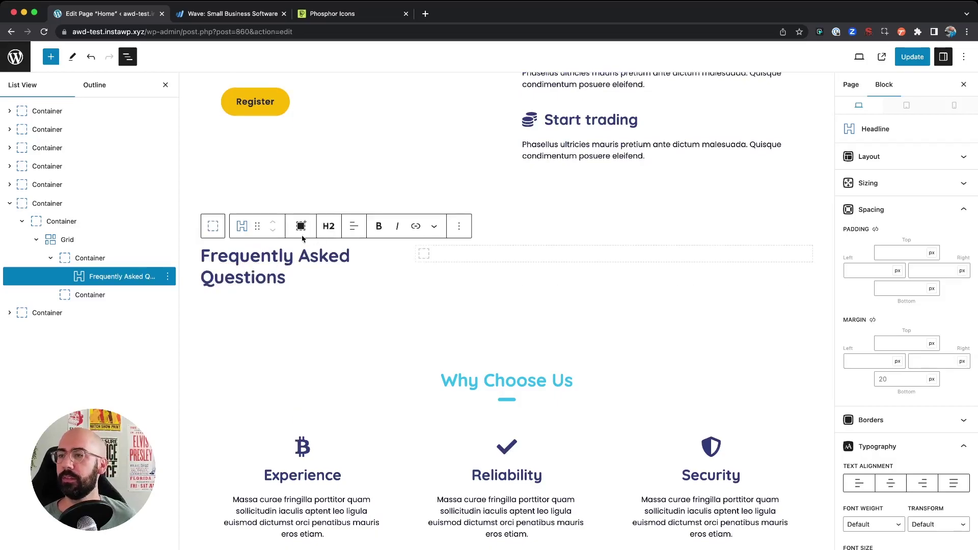
# Select the grid around the headline and try horizontal gaps of 100, 120 and 150 px.
pyautogui.click(221, 224)
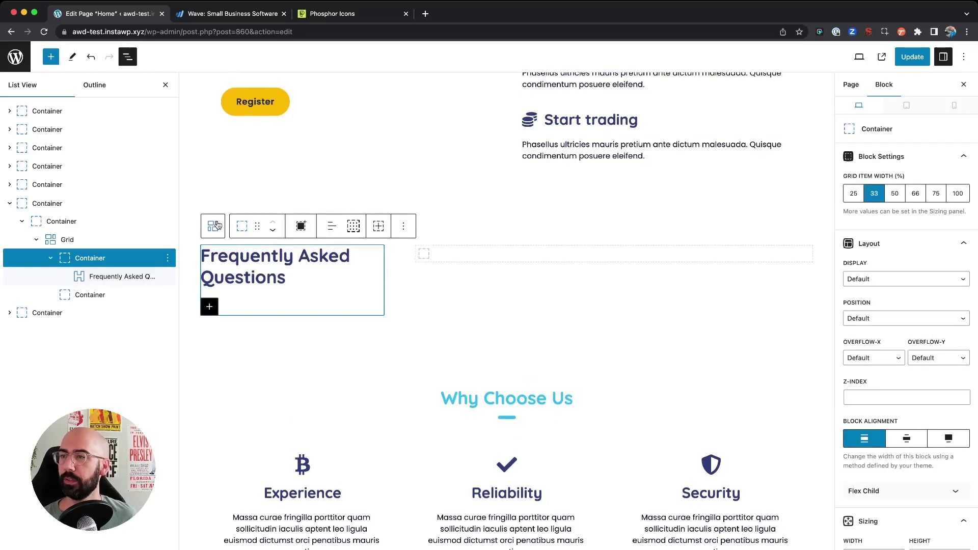
pyautogui.click(219, 224)
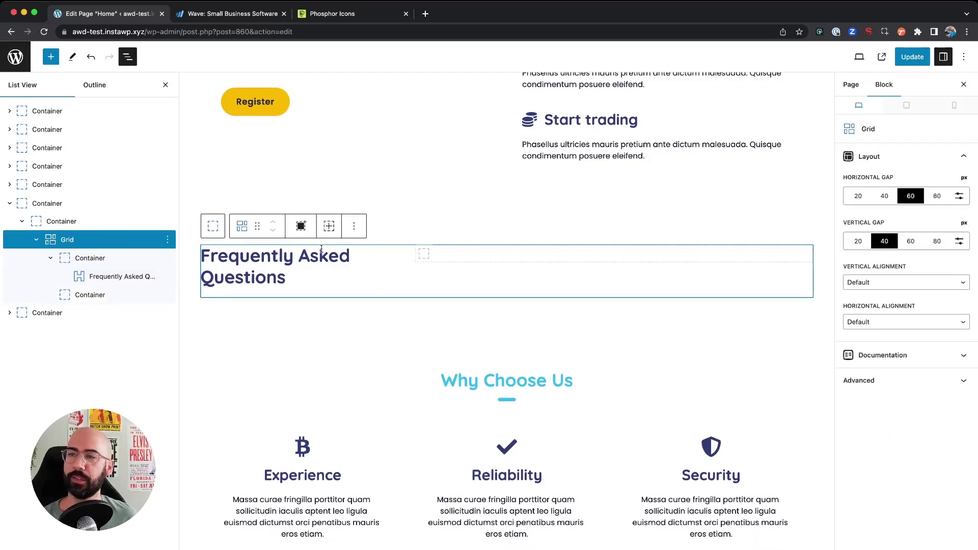
pyautogui.click(291, 260)
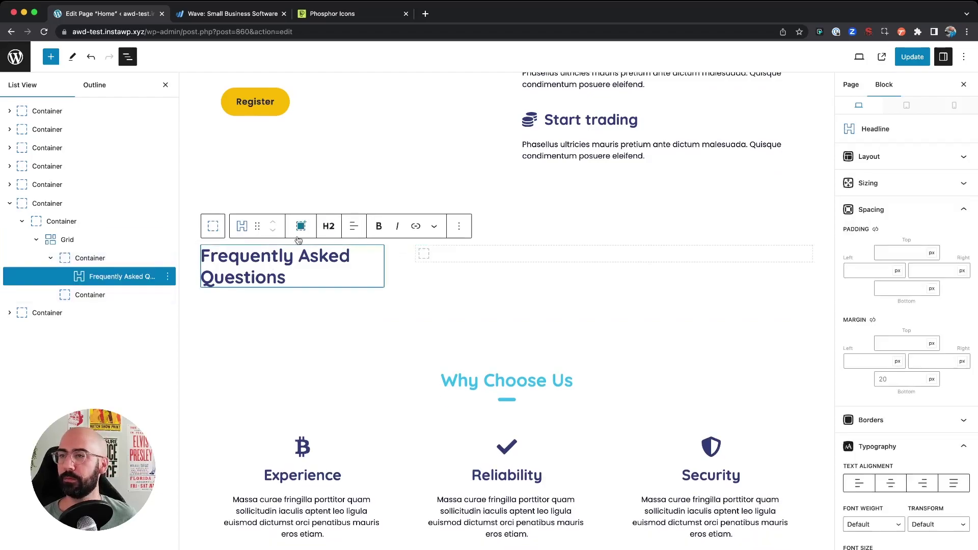
pyautogui.click(213, 226)
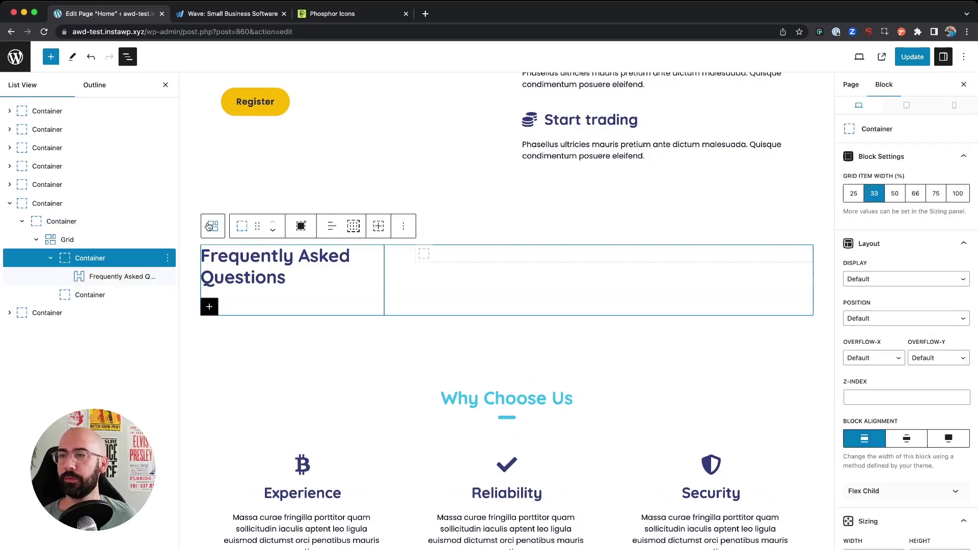
pyautogui.click(213, 226)
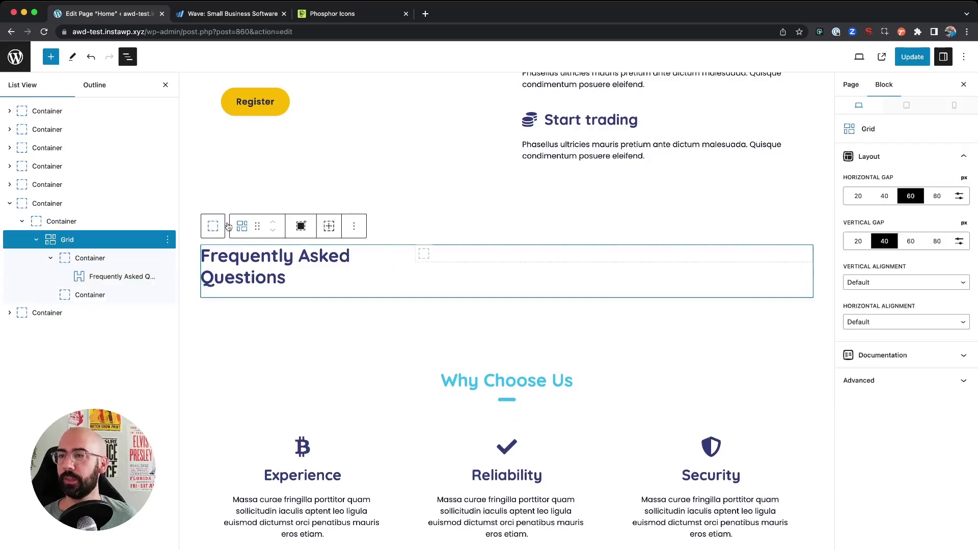
pyautogui.click(936, 197)
pyautogui.click(959, 195)
pyautogui.doubleClick(887, 197)
pyautogui.write('100')
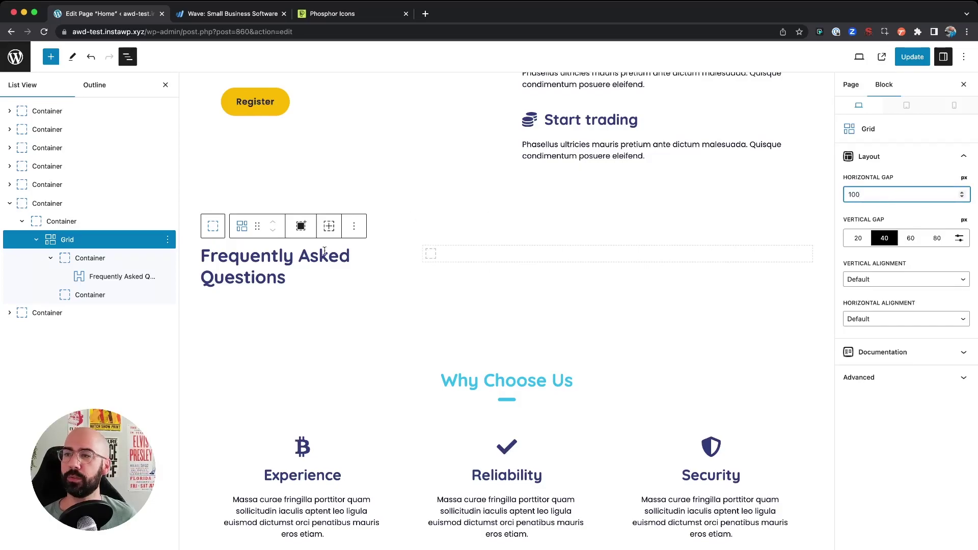
pyautogui.doubleClick(868, 195)
pyautogui.write('120')
pyautogui.doubleClick(868, 195)
pyautogui.write('150')
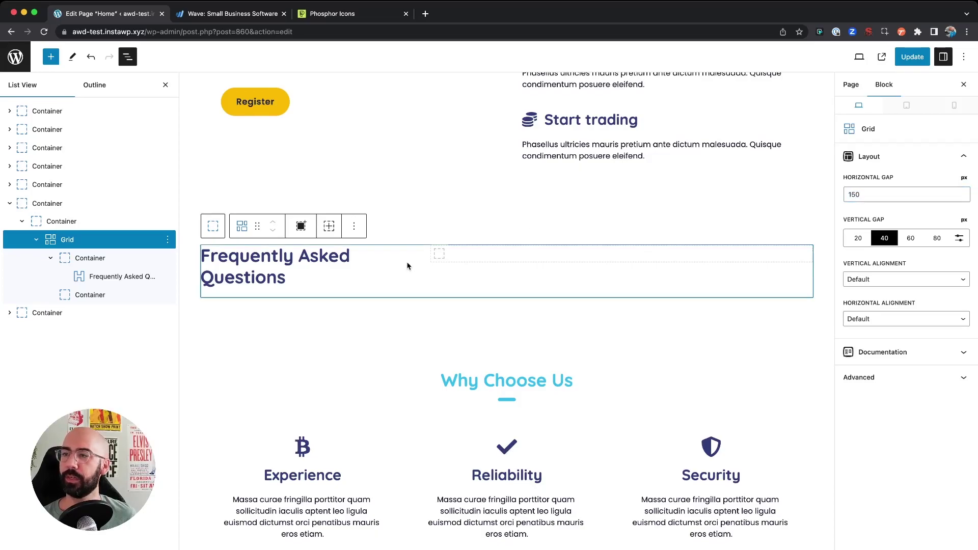
# Set the grid's horizontal gap to 80 px and compare the layout with the Wave FAQ section.
pyautogui.doubleClick(900, 192)
pyautogui.write('80')
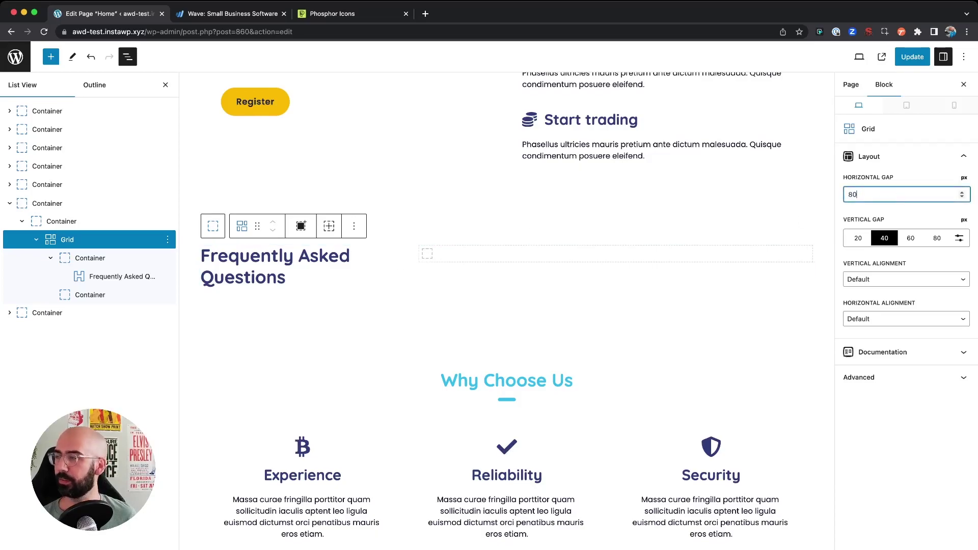
pyautogui.click(427, 254)
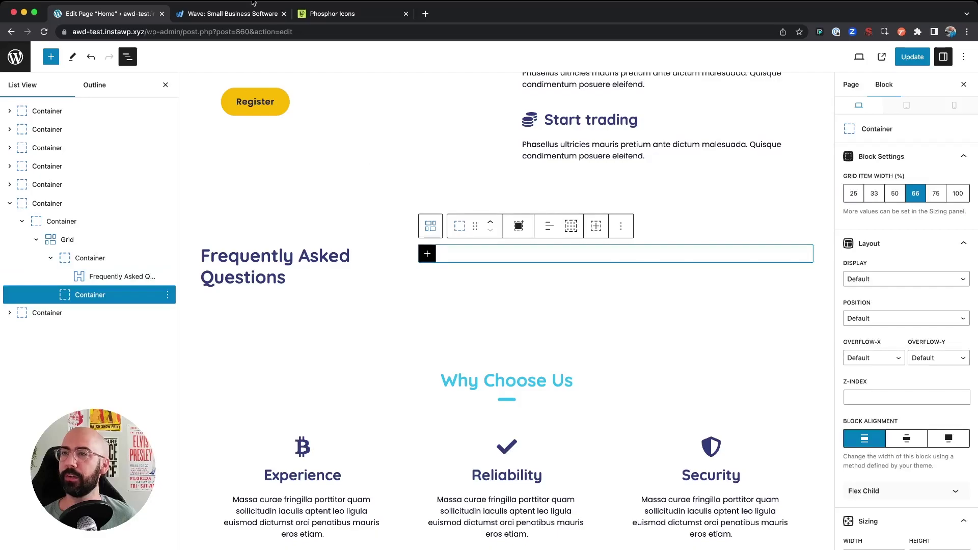
pyautogui.click(256, 15)
pyautogui.moveTo(204, 192); pyautogui.dragTo(308, 252)
pyautogui.click(207, 166)
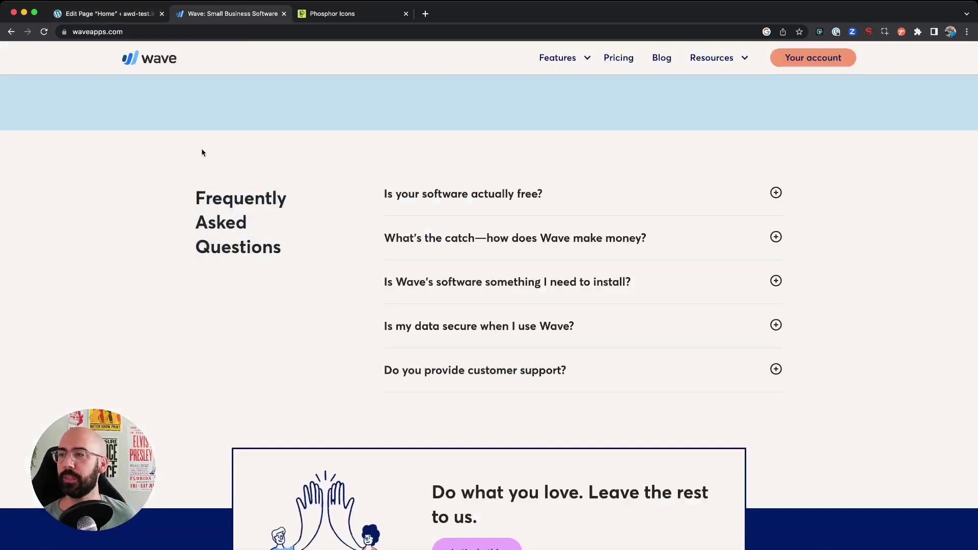
pyautogui.click(126, 15)
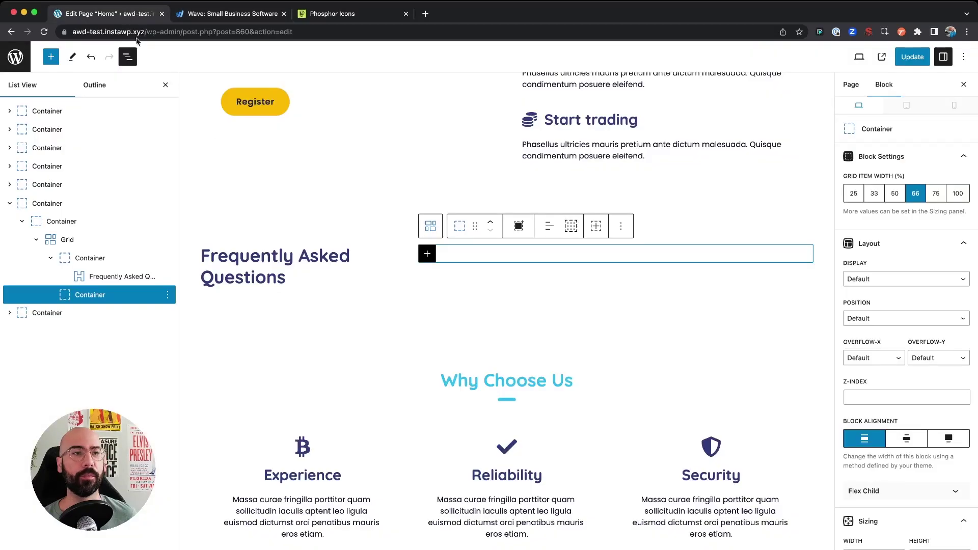
# Search for an accordion block to add to the grid's second column container, and save the page.
pyautogui.click(427, 254)
pyautogui.write('acc')
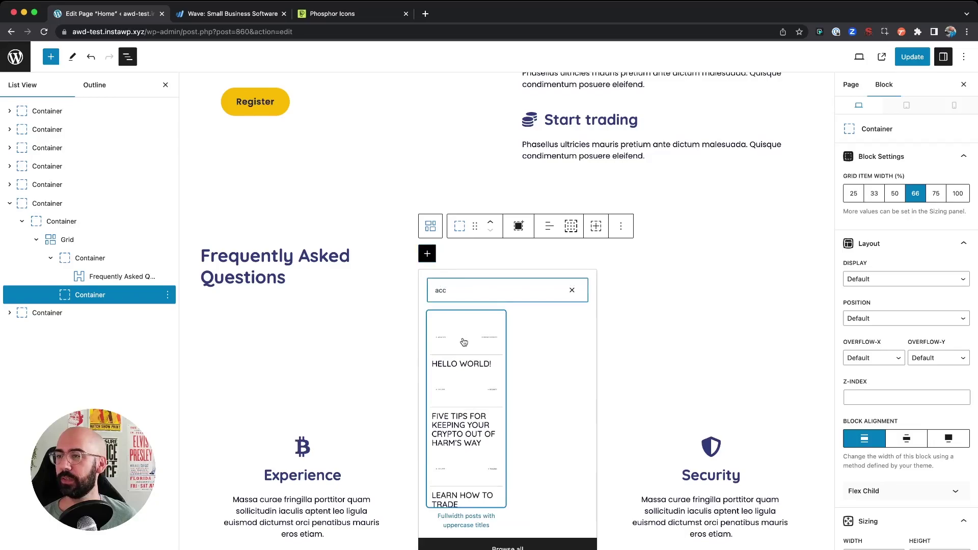
pyautogui.write('ord')
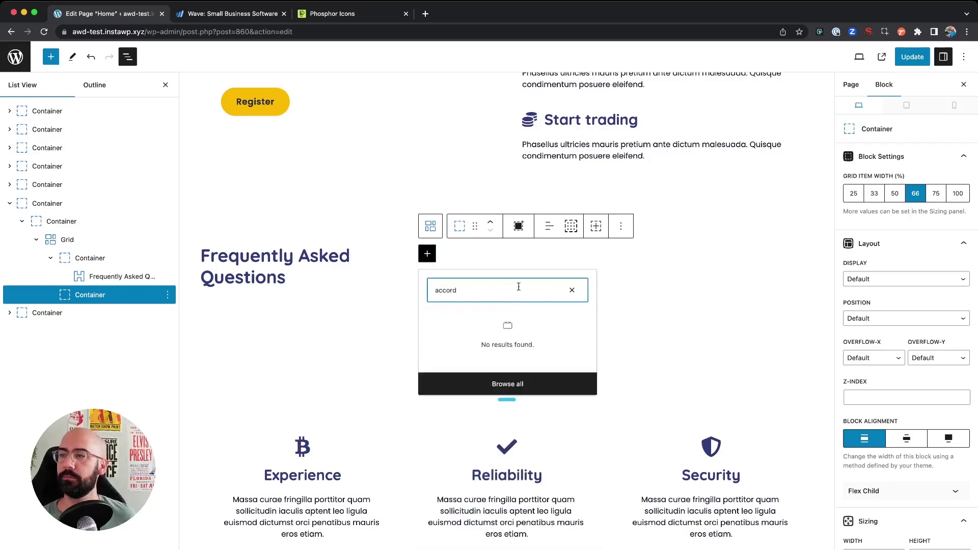
pyautogui.click(436, 269)
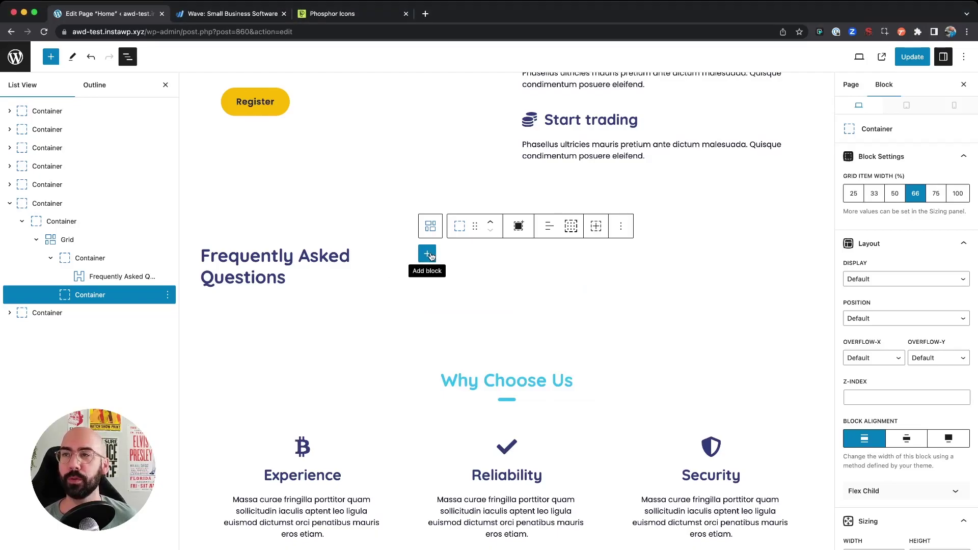
pyautogui.press('super+s')
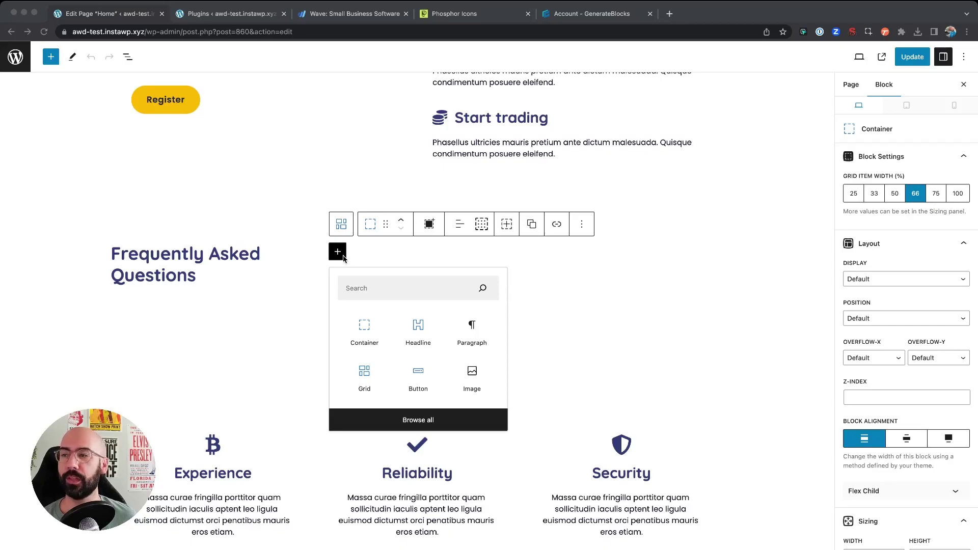
# Insert an Accordion block in the grid's second column container and dismiss the Add Accordion Item tip.
pyautogui.press('super+Tab')
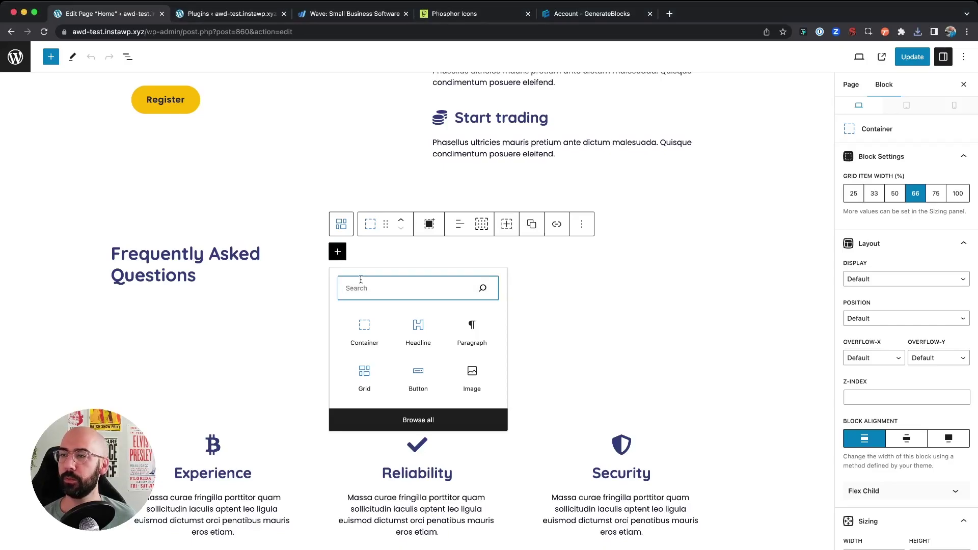
pyautogui.write('acc')
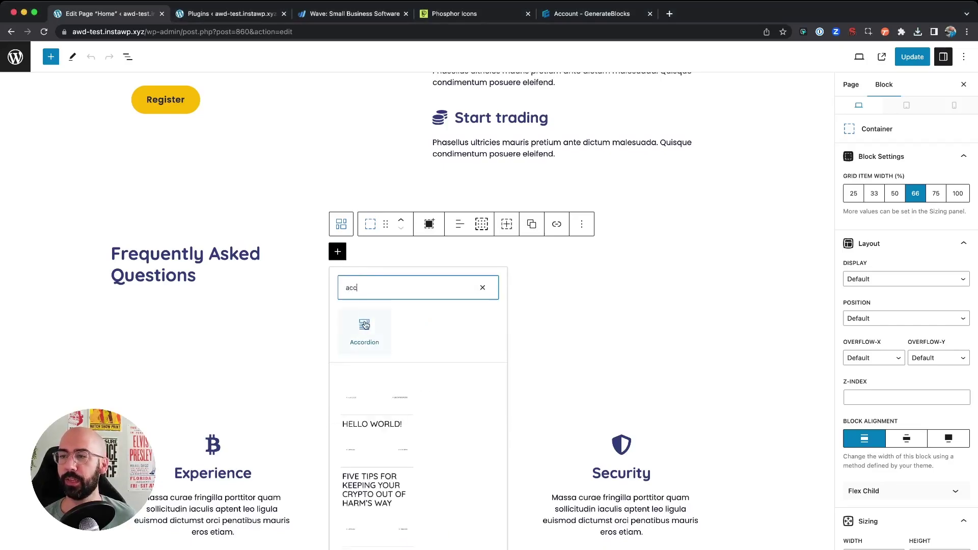
pyautogui.click(365, 325)
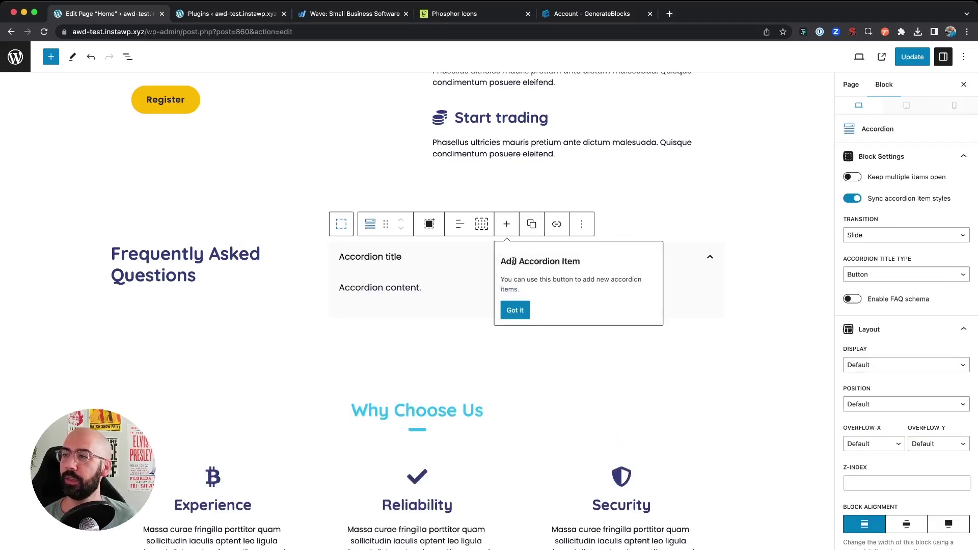
pyautogui.click(522, 312)
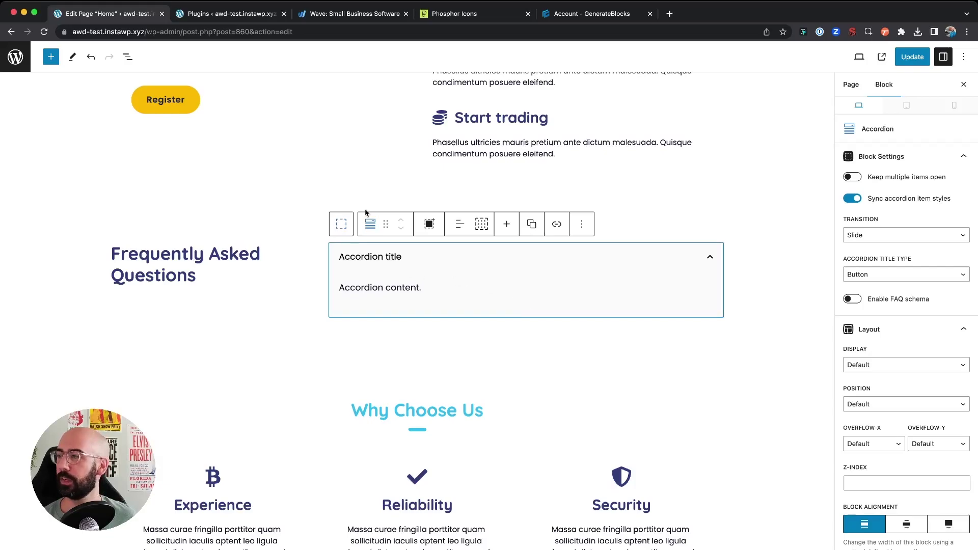
# Replace the accordion item's title with "Is your software actually free?", copied from the Wave FAQ section.
pyautogui.scroll(-10, 855, 293)
pyautogui.scroll(-5, 861, 291)
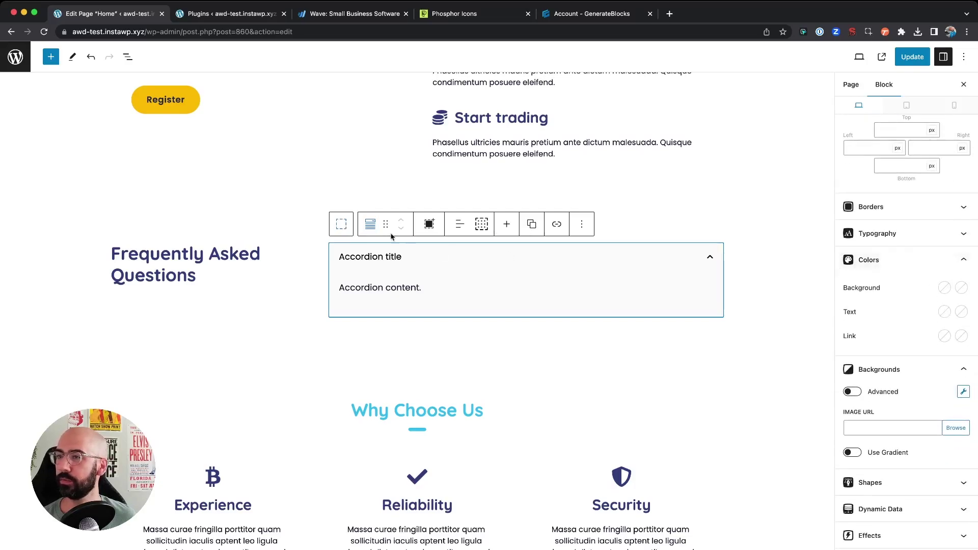
pyautogui.click(343, 226)
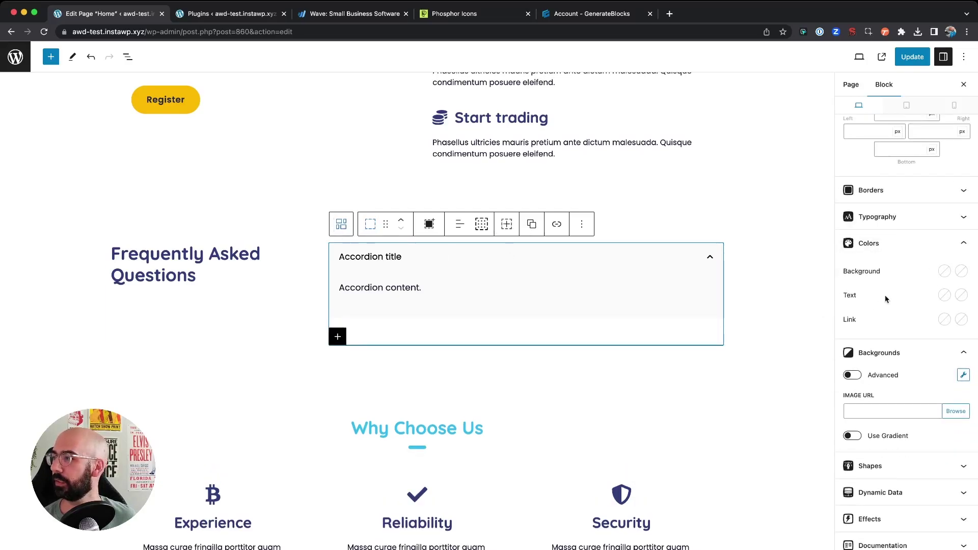
pyautogui.click(457, 264)
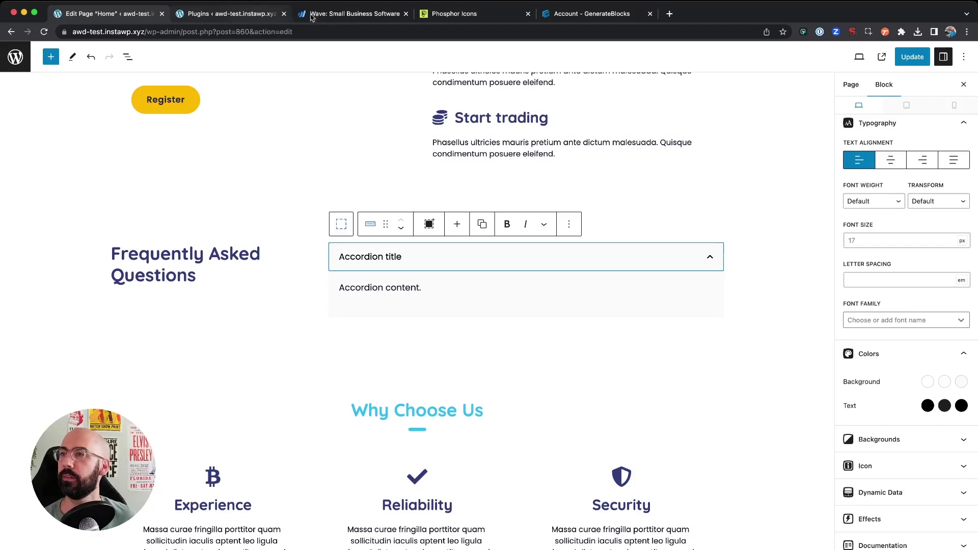
pyautogui.click(356, 13)
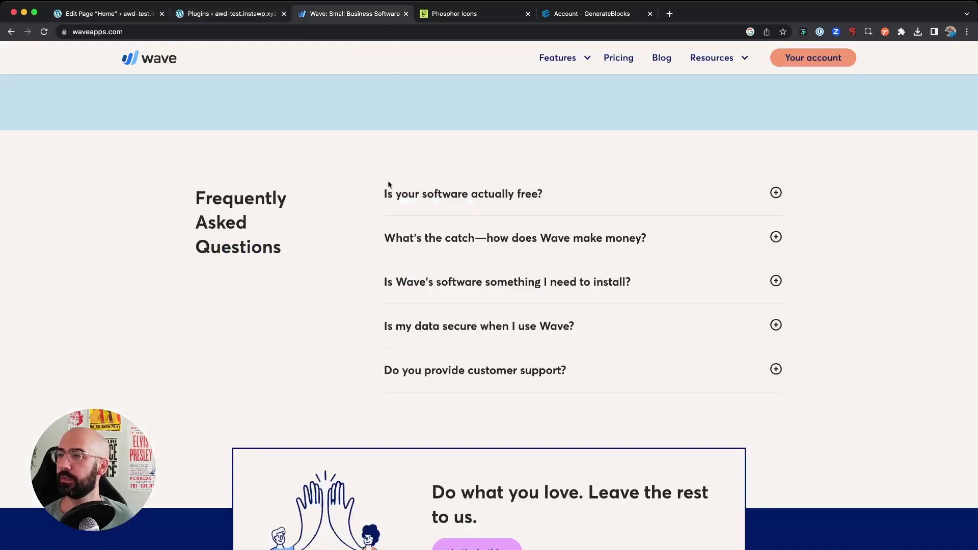
pyautogui.moveTo(366, 197); pyautogui.dragTo(561, 196)
pyautogui.press('super+c')
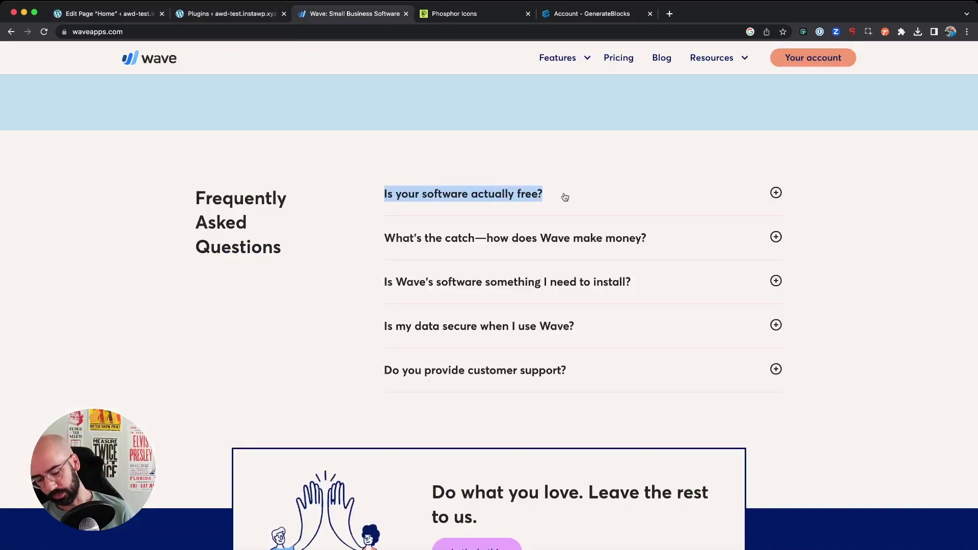
pyautogui.click(102, 13)
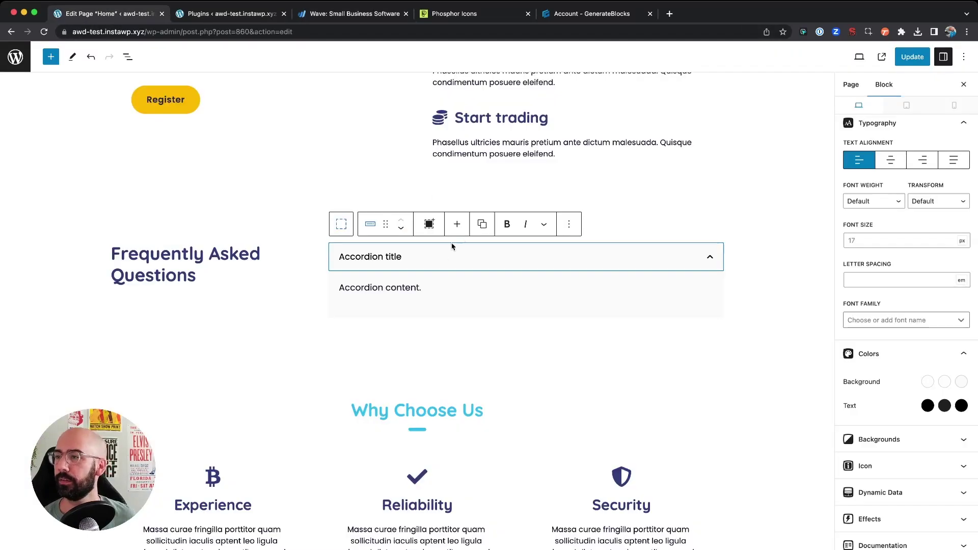
pyautogui.tripleClick(390, 257)
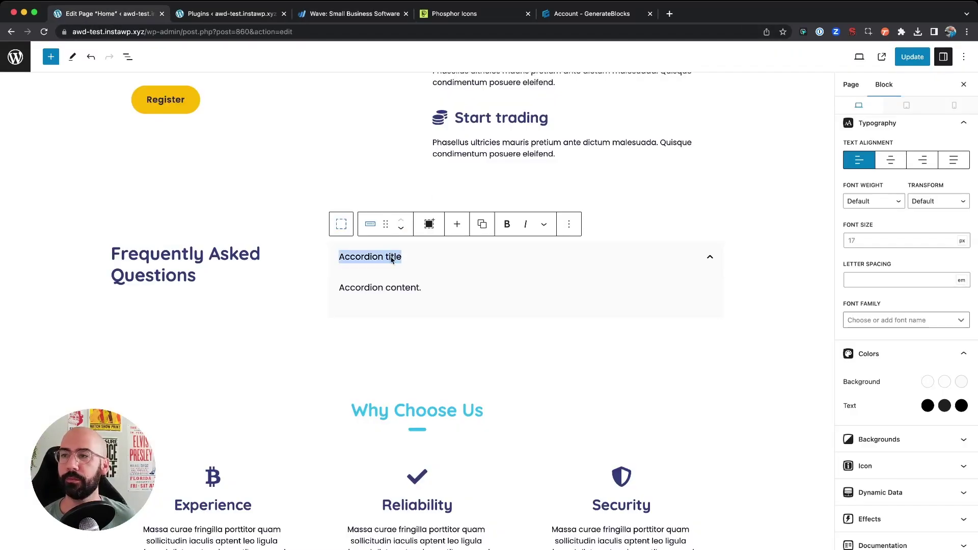
pyautogui.press('super+v')
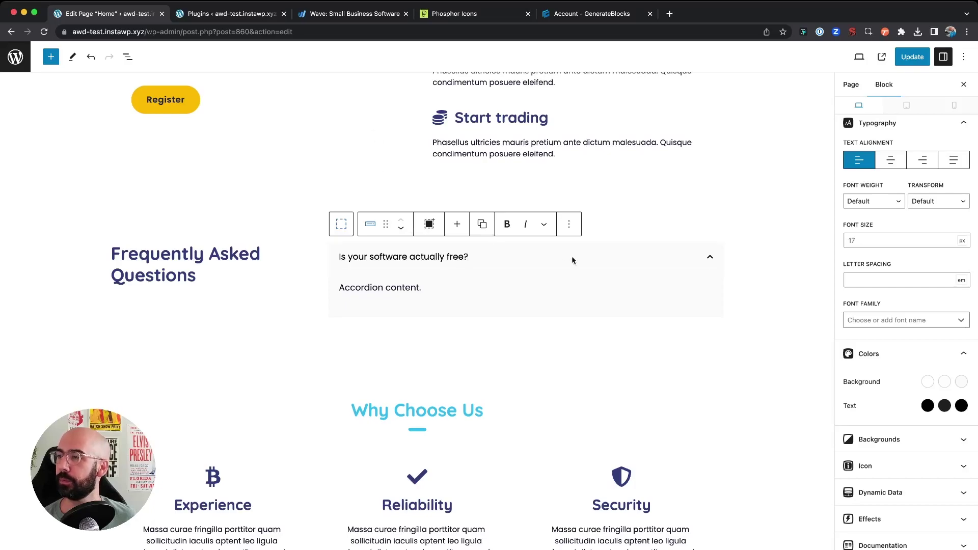
# Replace the accordion item's placeholder content with the answer to "Is your software actually free?" copied from the Wave FAQ section.
pyautogui.click(360, 14)
pyautogui.click(627, 196)
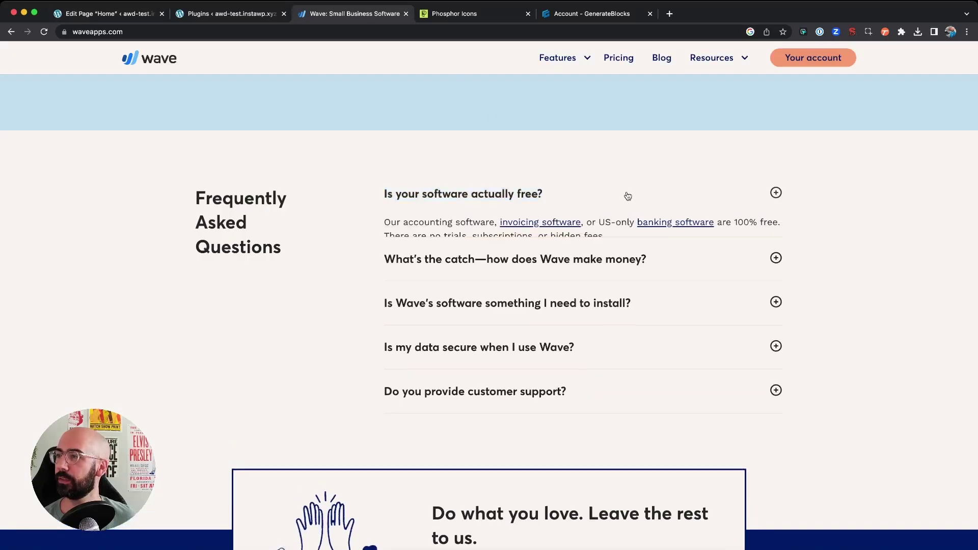
pyautogui.moveTo(385, 221)
pyautogui.mouseDown()
pyautogui.moveTo(474, 308)
pyautogui.moveTo(384, 255)
pyautogui.moveTo(374, 225)
pyautogui.mouseUp()
pyautogui.press('cmd+c')
pyautogui.click(475, 311)
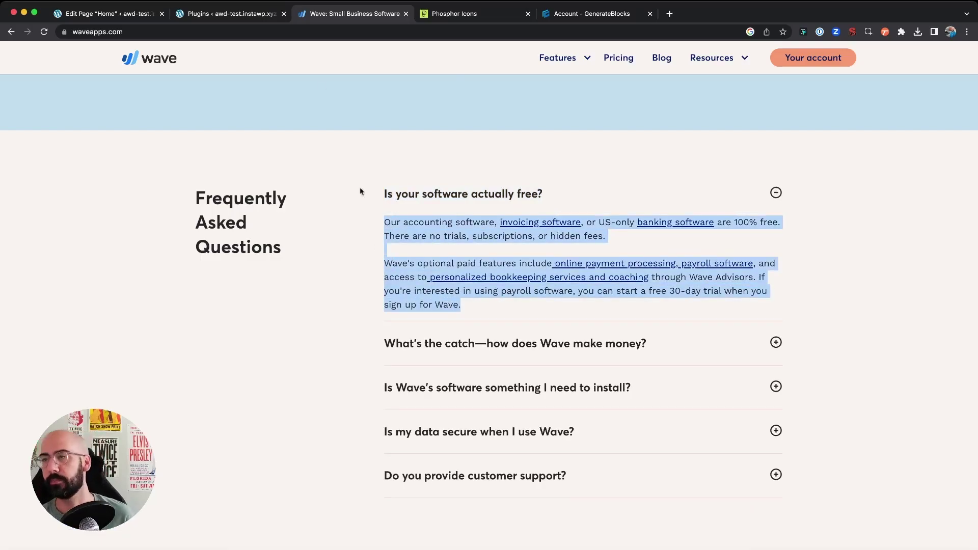
pyautogui.click(118, 15)
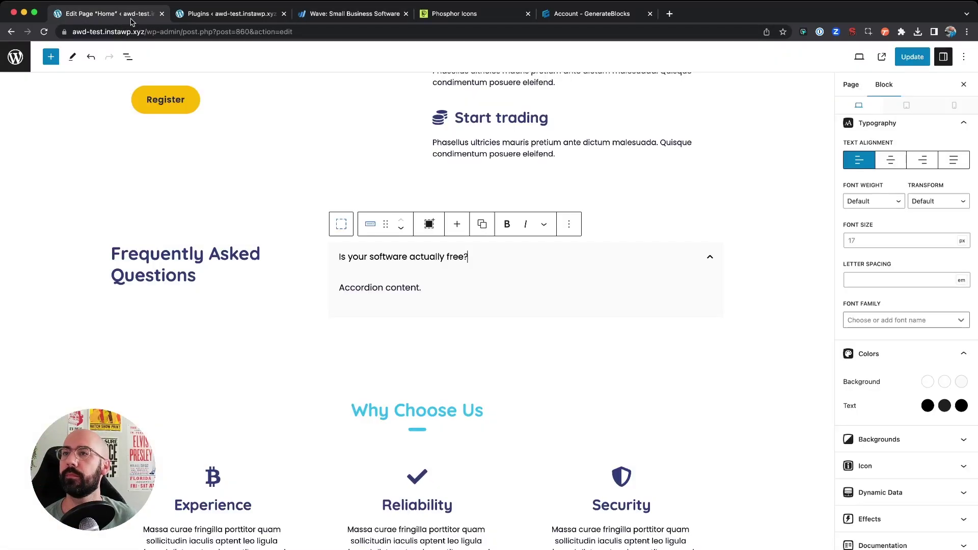
pyautogui.tripleClick(420, 288)
pyautogui.press('cmd+v')
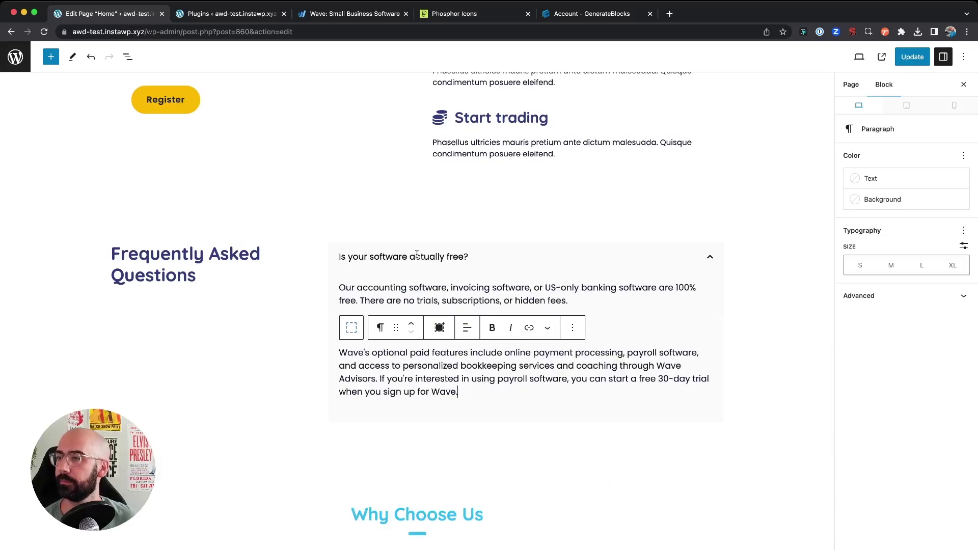
# Delete the empty paragraph between the two answer paragraphs in the accordion content.
pyautogui.click(712, 255)
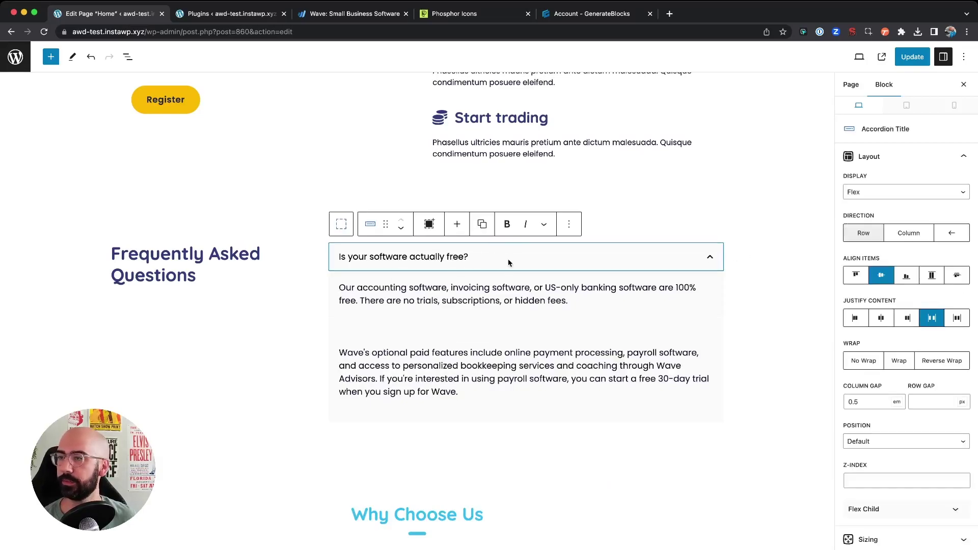
pyautogui.click(470, 322)
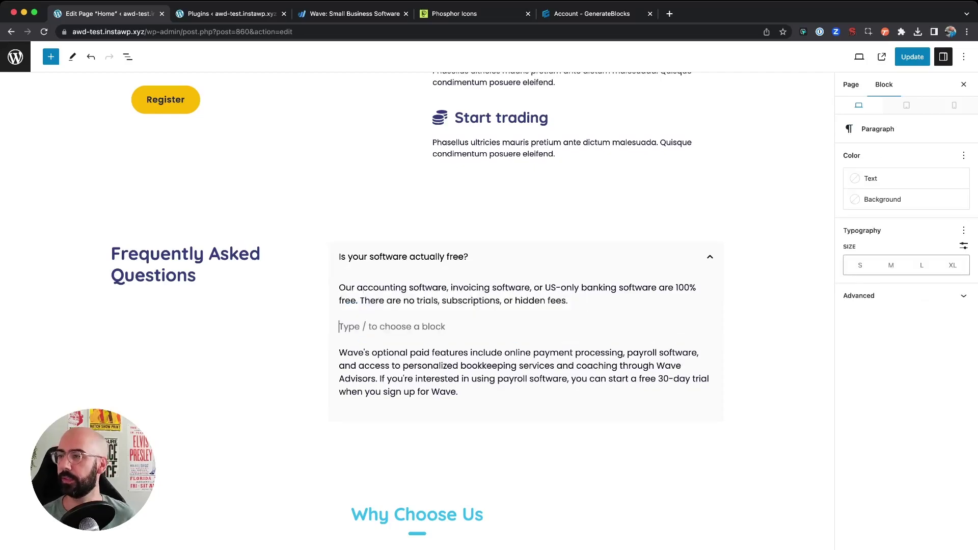
pyautogui.press('BackSpace')
pyautogui.moveTo(379, 316); pyautogui.dragTo(504, 408)
pyautogui.click(504, 408)
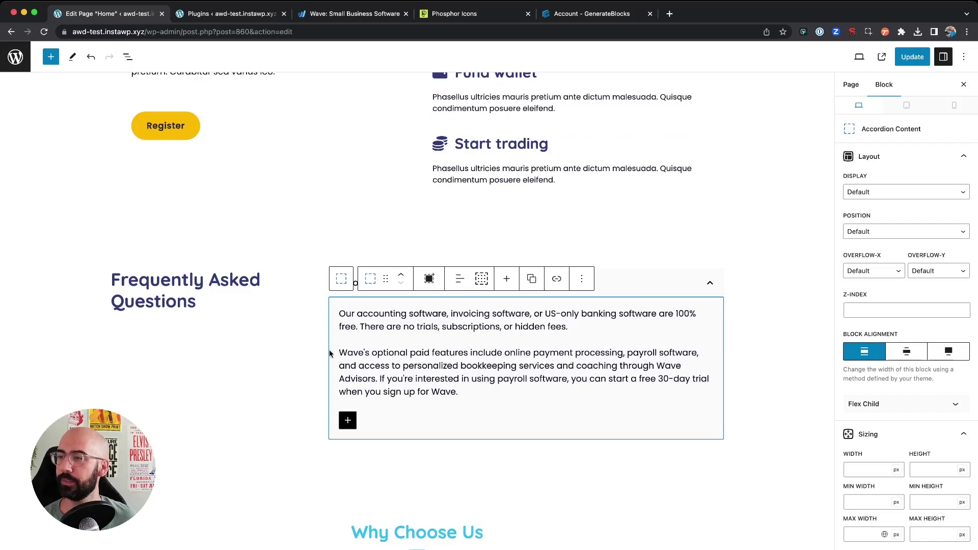
# Select the accordion title and examine how Wave's first two FAQ items expand and collapse.
pyautogui.click(622, 281)
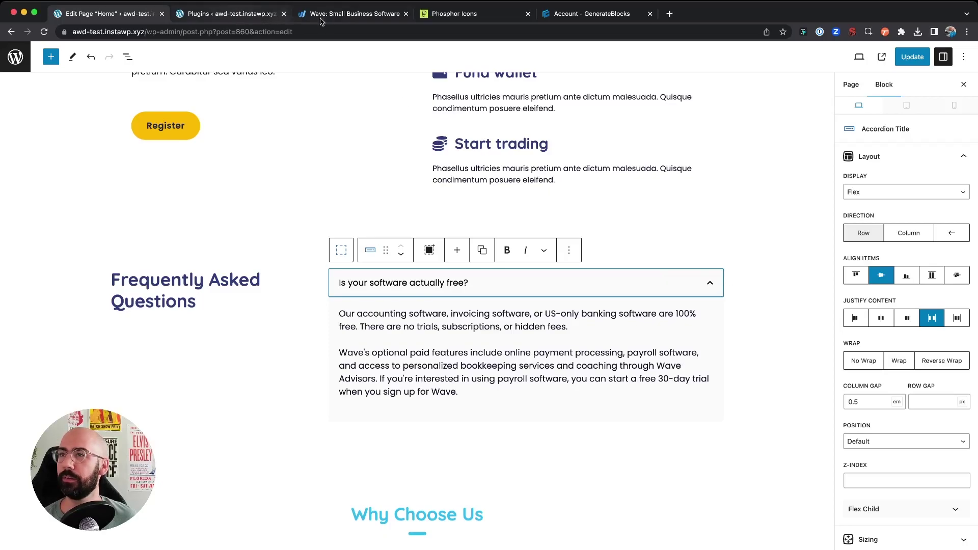
pyautogui.click(336, 17)
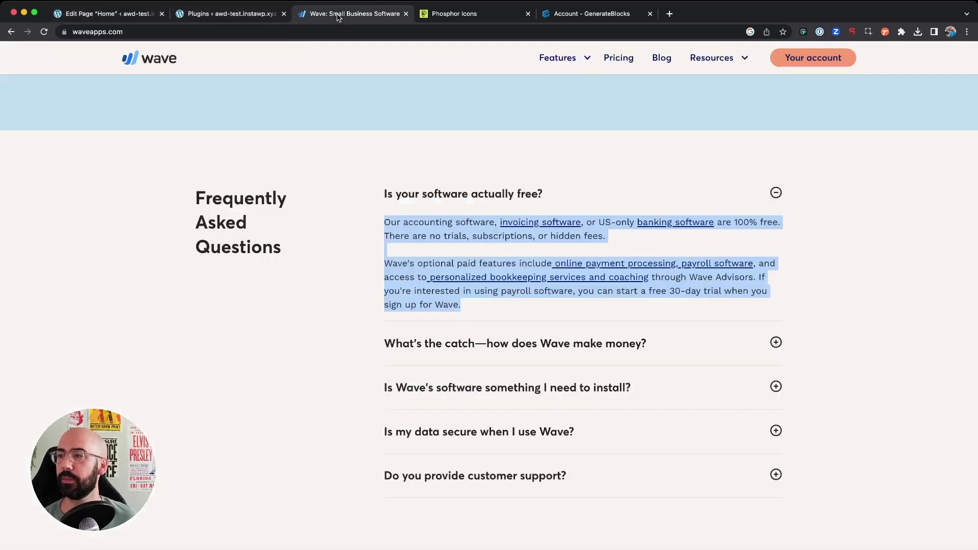
pyautogui.click(517, 339)
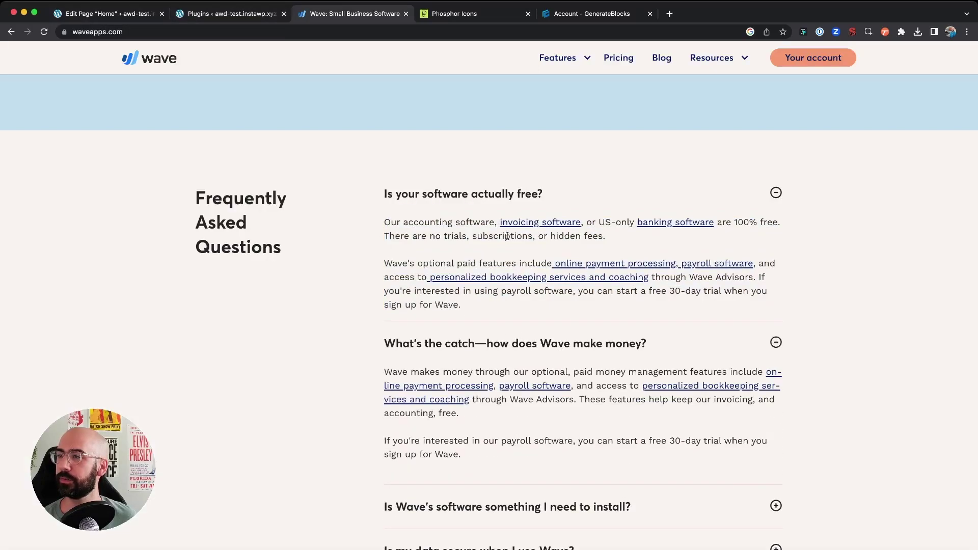
pyautogui.click(498, 200)
pyautogui.click(457, 241)
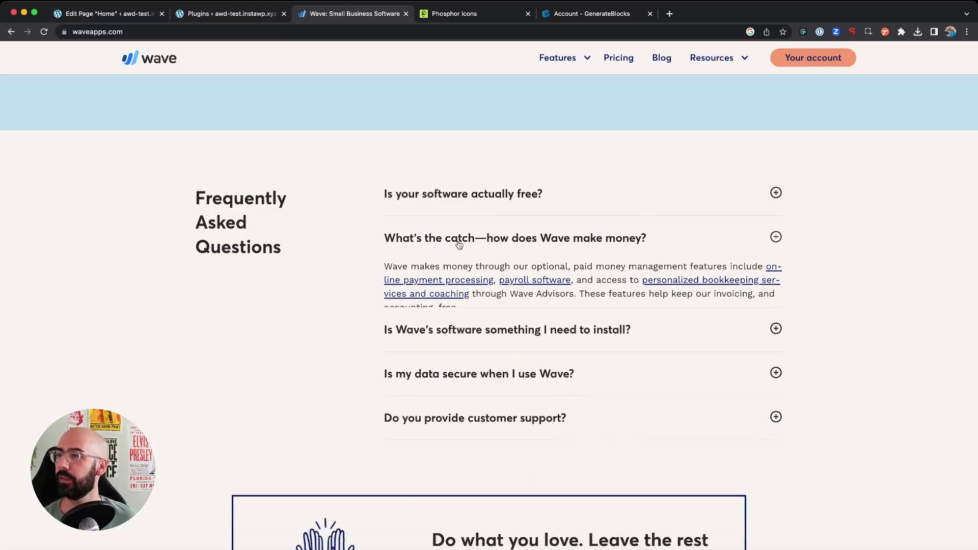
pyautogui.click(110, 13)
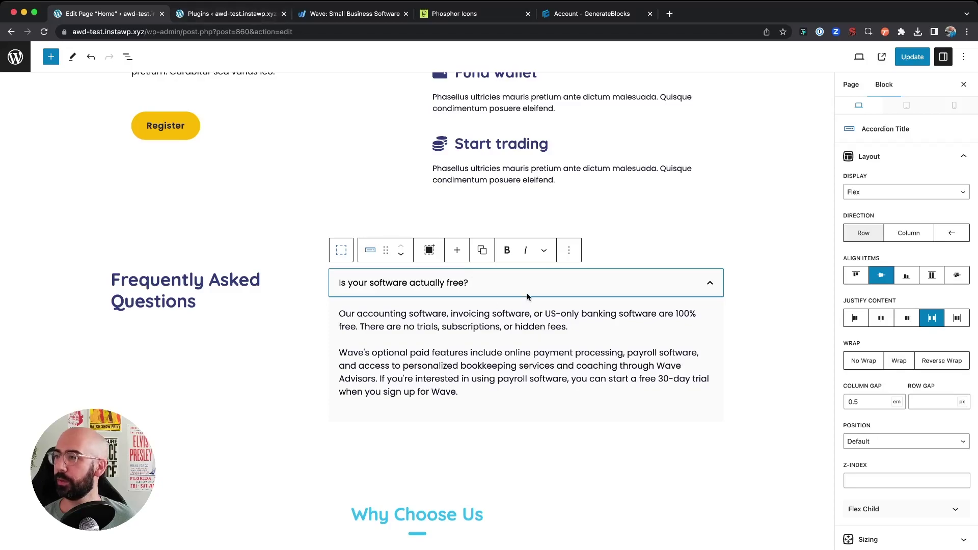
# Clear the normal and hover background colors of the "Is your software actually free?" accordion title.
pyautogui.scroll(-3, 827, 355)
pyautogui.scroll(-8, 897, 367)
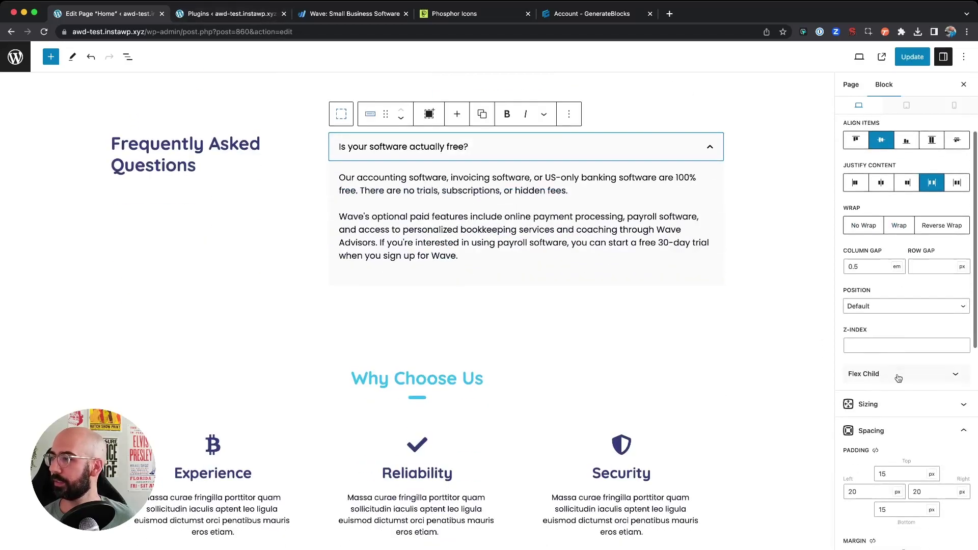
pyautogui.scroll(-5, 910, 427)
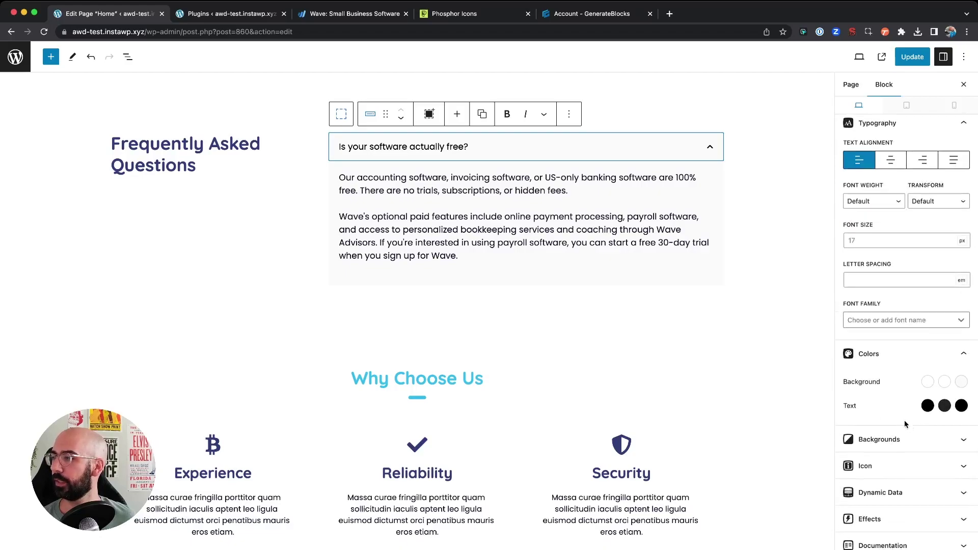
pyautogui.scroll(3, 638, 355)
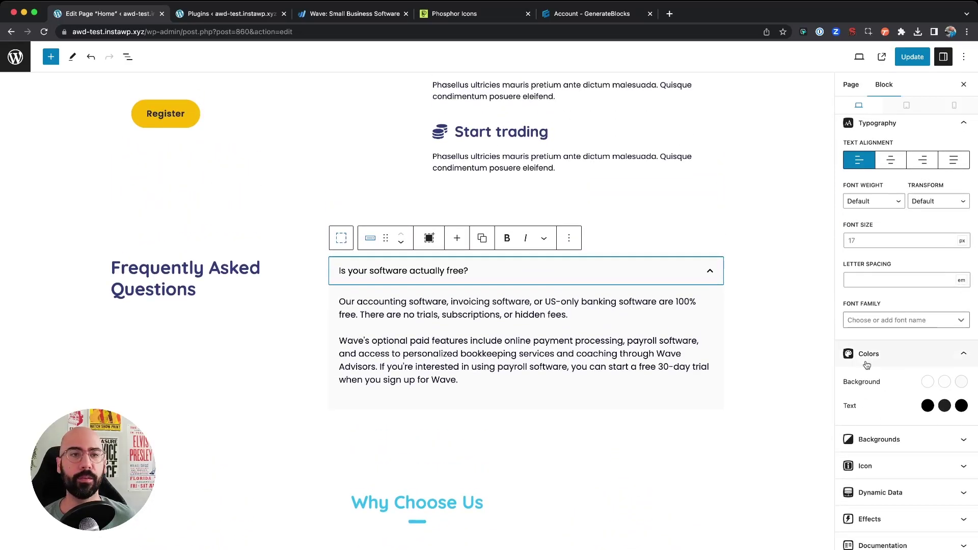
pyautogui.click(929, 382)
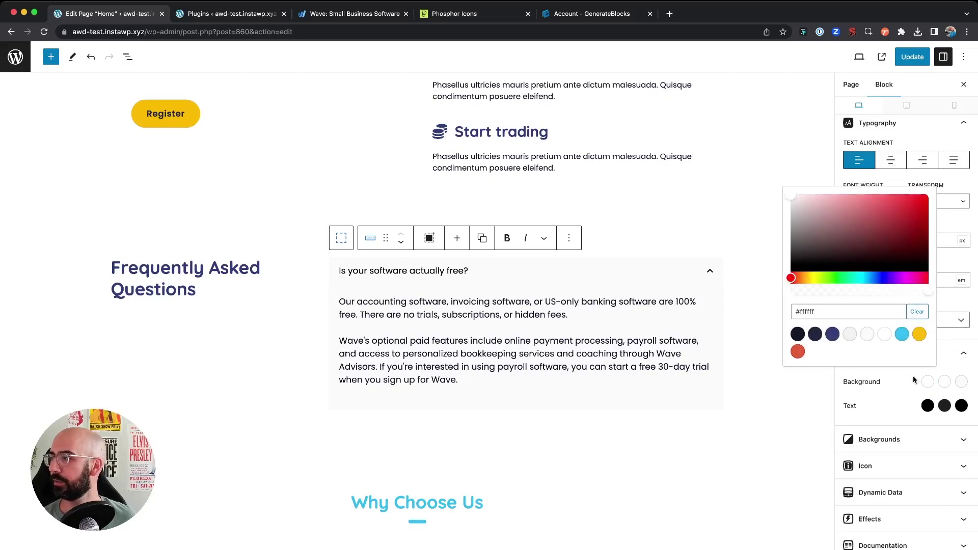
pyautogui.click(920, 313)
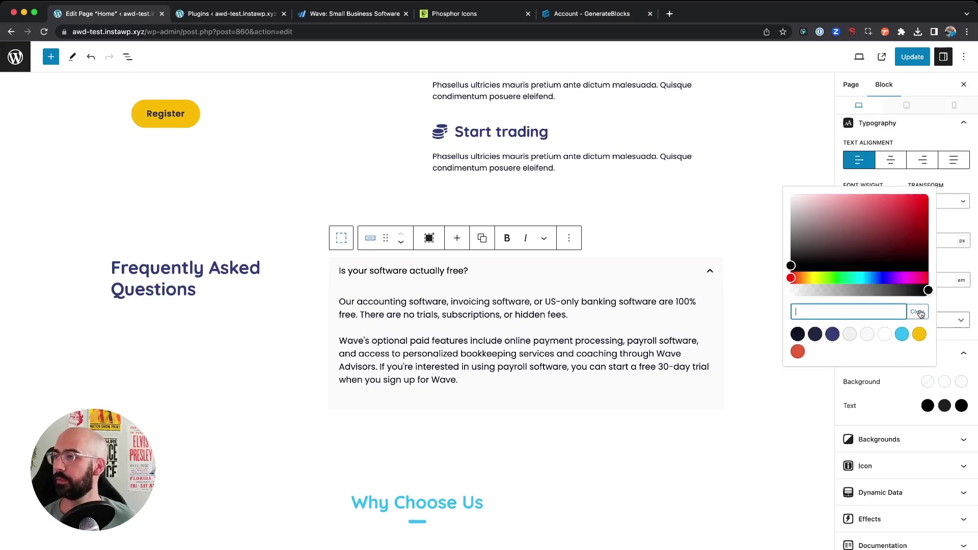
pyautogui.click(903, 379)
pyautogui.click(953, 382)
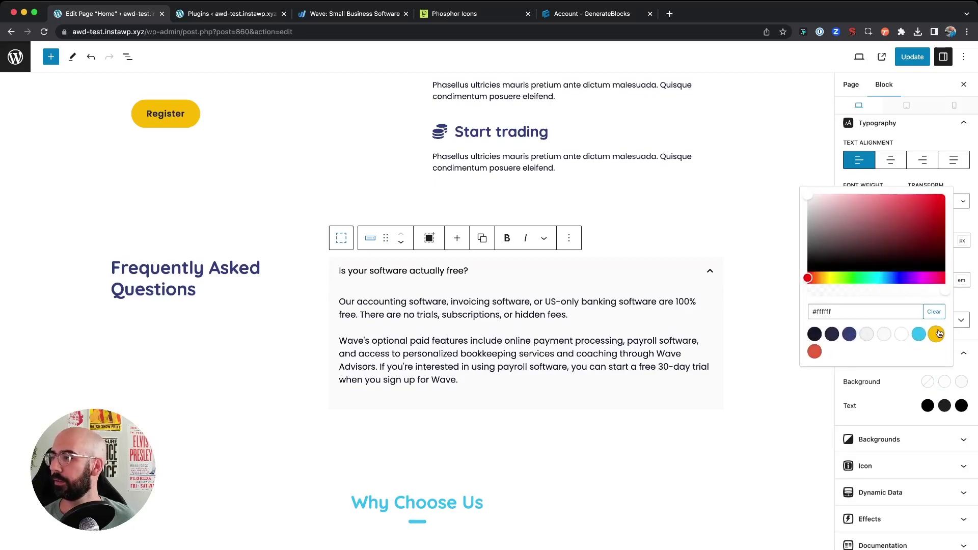
pyautogui.click(934, 312)
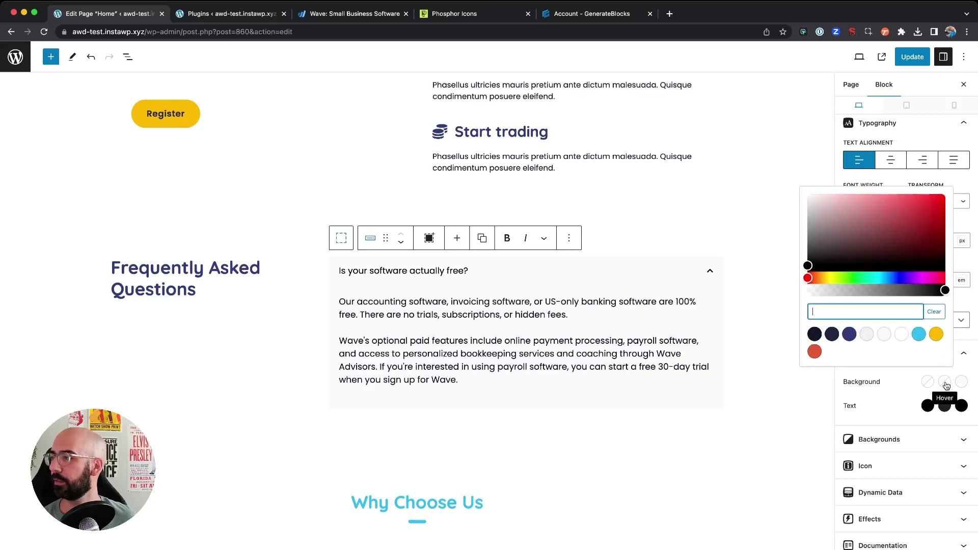
# Clear the accordion title's background color for the current (open) state.
pyautogui.click(961, 383)
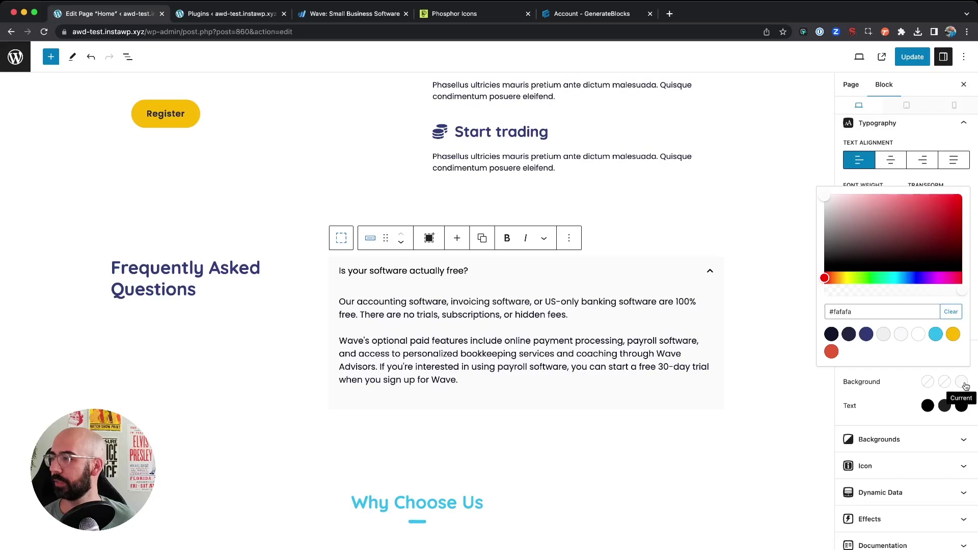
pyautogui.click(928, 383)
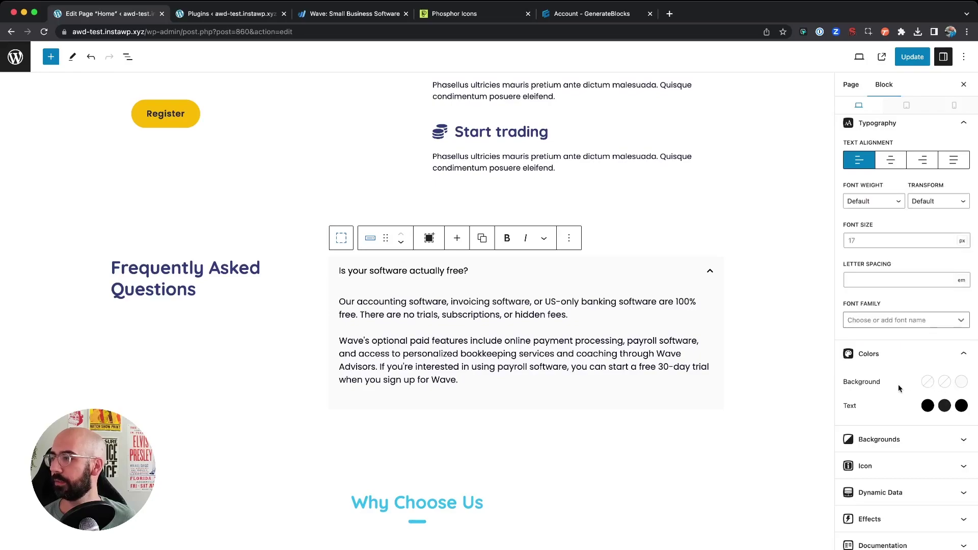
pyautogui.click(928, 383)
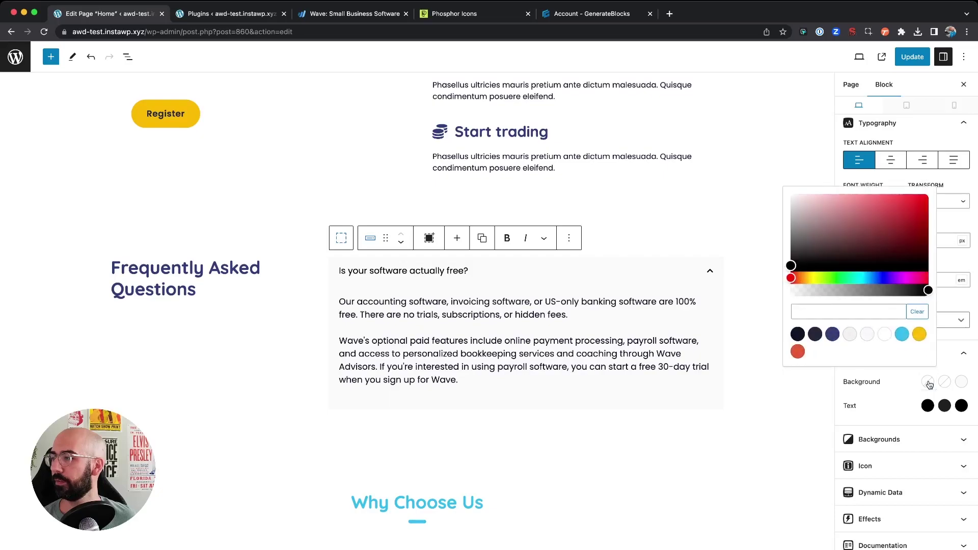
pyautogui.click(917, 383)
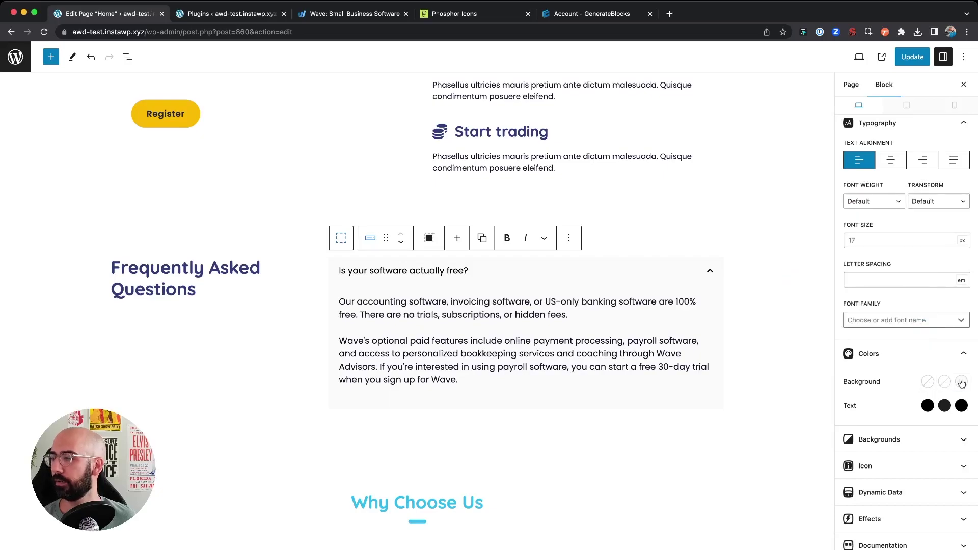
pyautogui.click(962, 383)
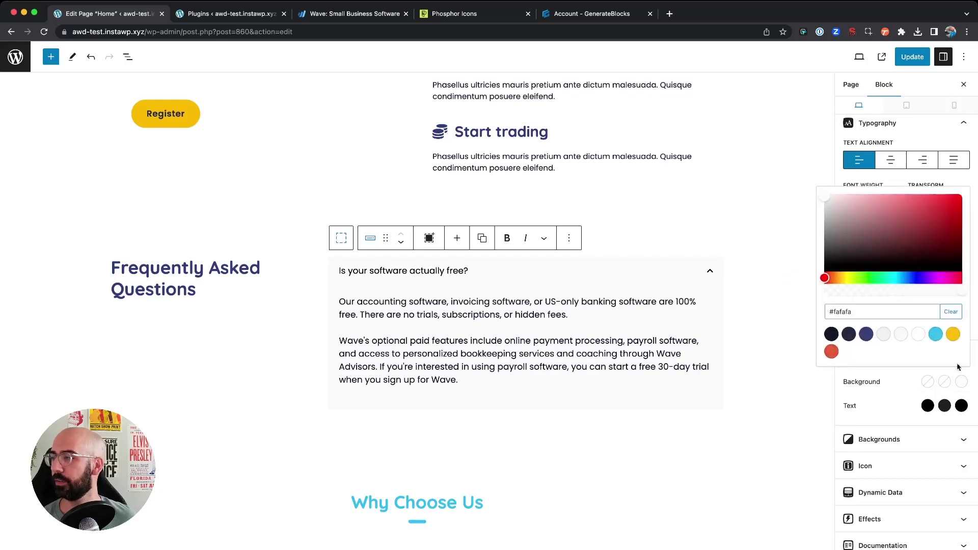
pyautogui.click(952, 313)
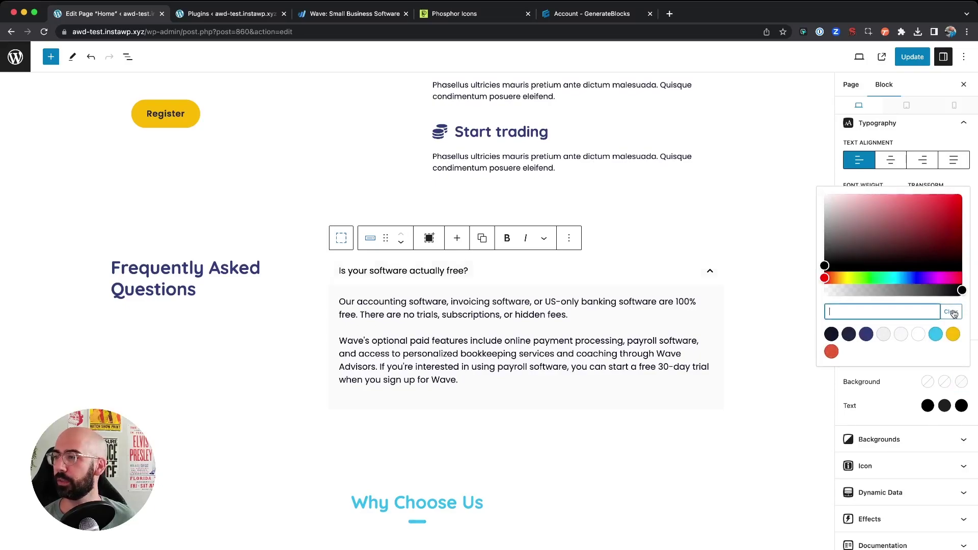
# Close the Plugins page and compare the accordion title's styling with Wave's first FAQ item, opened and closed.
pyautogui.click(256, 15)
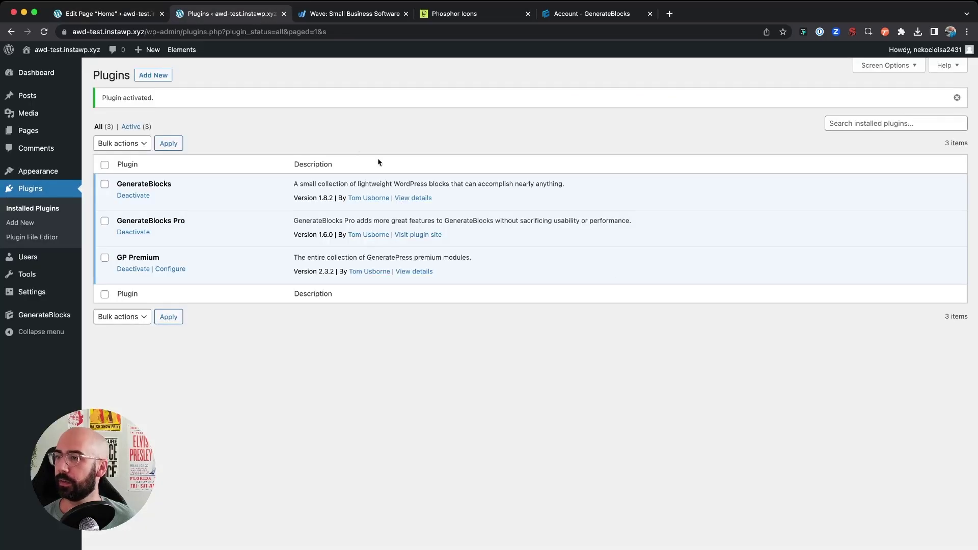
pyautogui.click(283, 14)
pyautogui.click(245, 17)
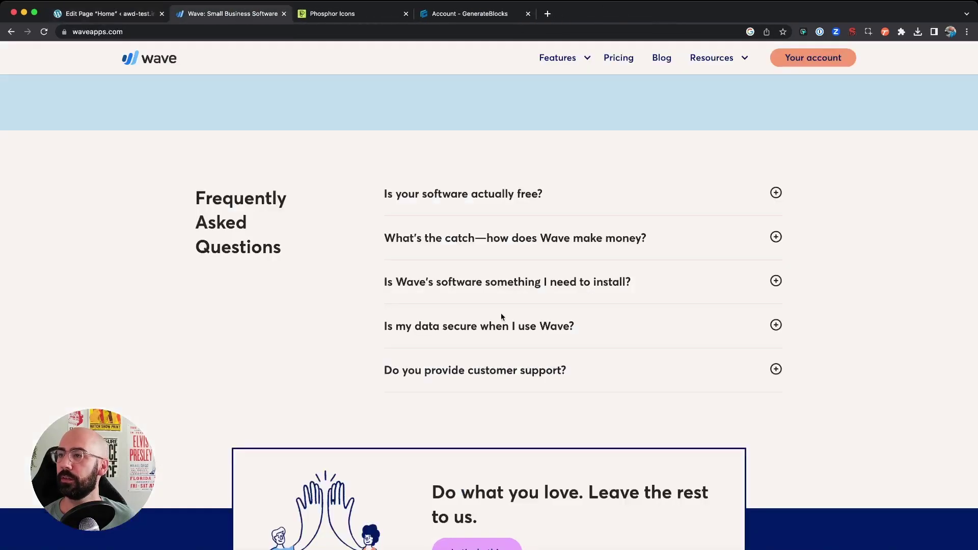
pyautogui.click(509, 196)
pyautogui.click(507, 193)
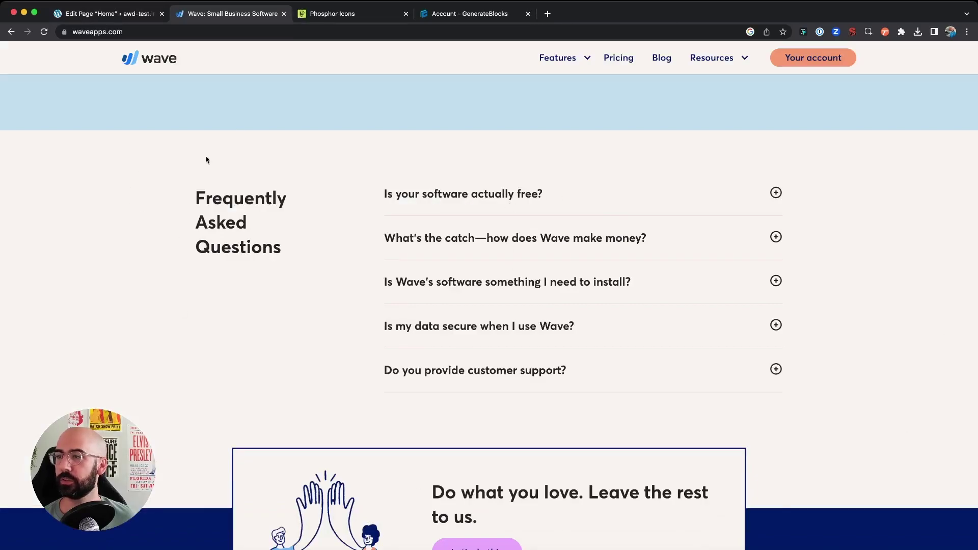
pyautogui.click(107, 13)
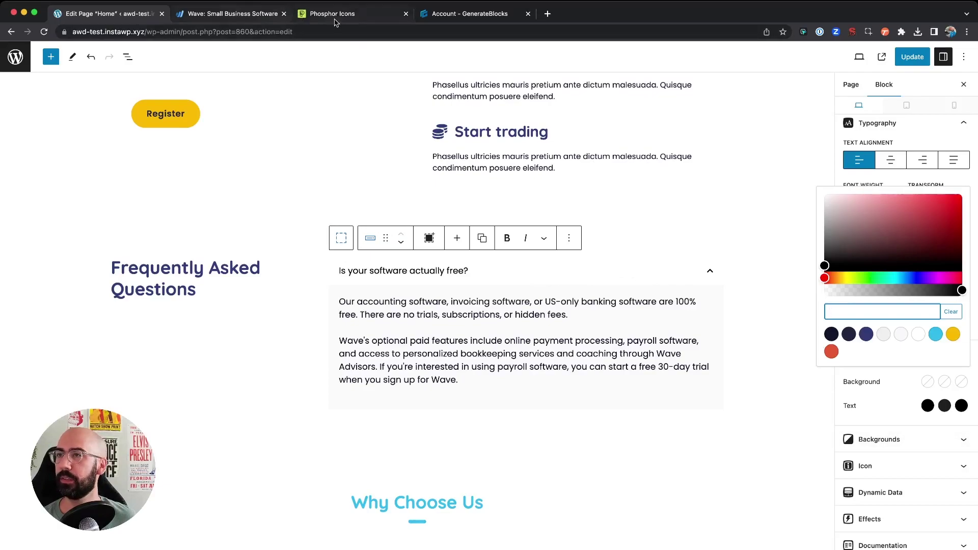
pyautogui.click(241, 15)
pyautogui.click(511, 196)
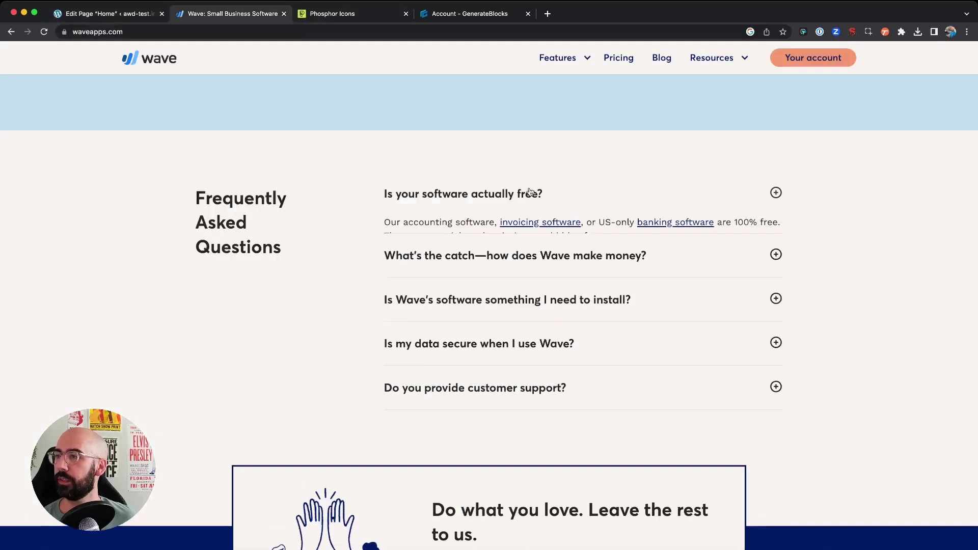
# Set the accordion title's font size to 20 px and its font weight to 700 - Bold.
pyautogui.click(117, 14)
pyautogui.click(428, 271)
pyautogui.tripleClick(428, 271)
pyautogui.scroll(1, 896, 275)
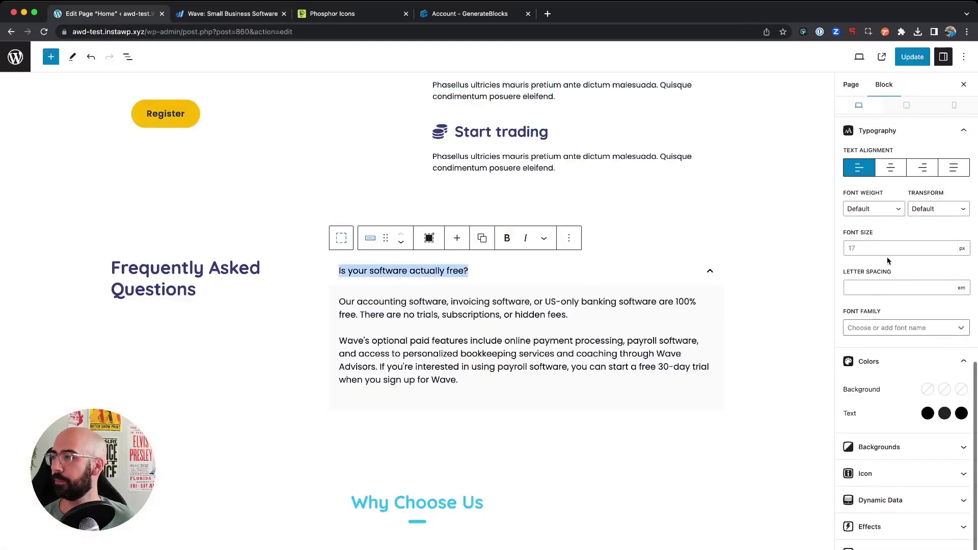
pyautogui.click(886, 251)
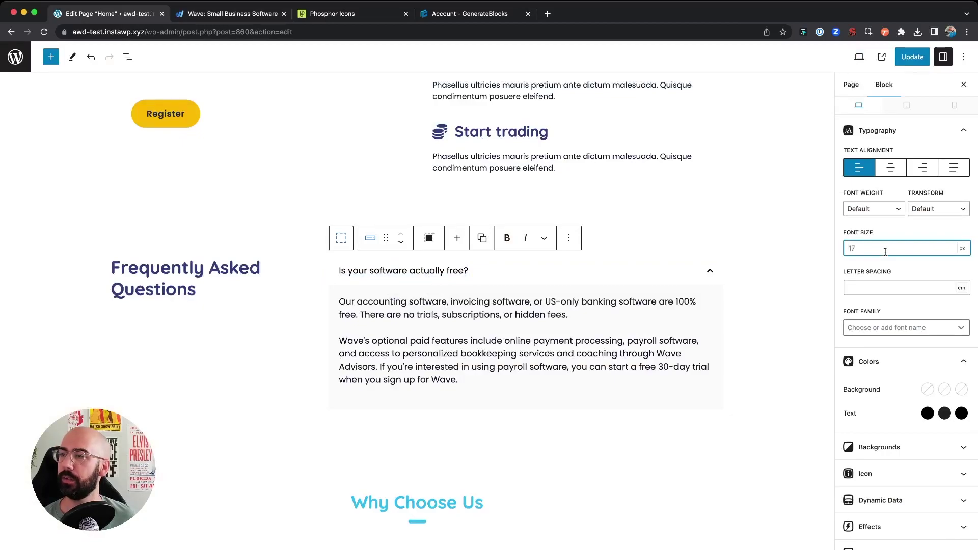
pyautogui.write('20')
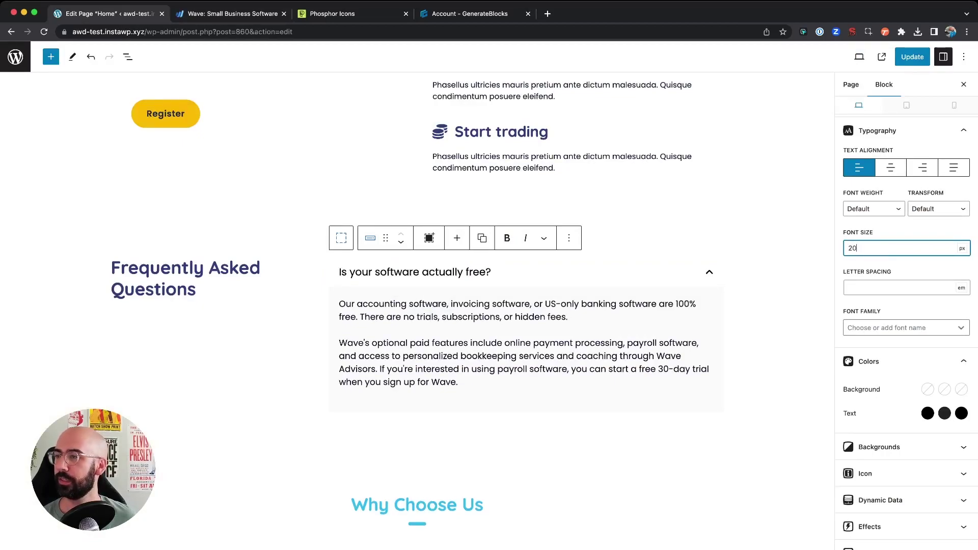
pyautogui.click(876, 214)
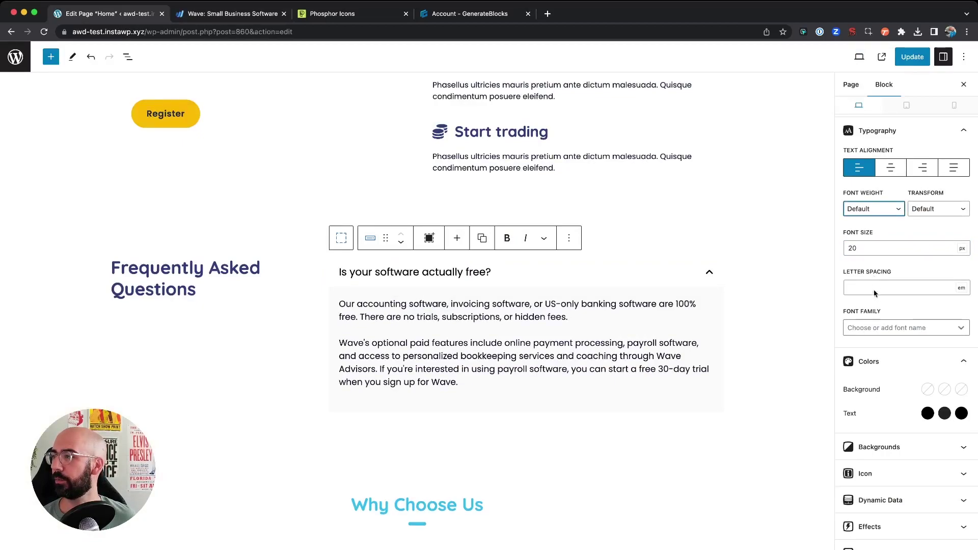
pyautogui.click(878, 318)
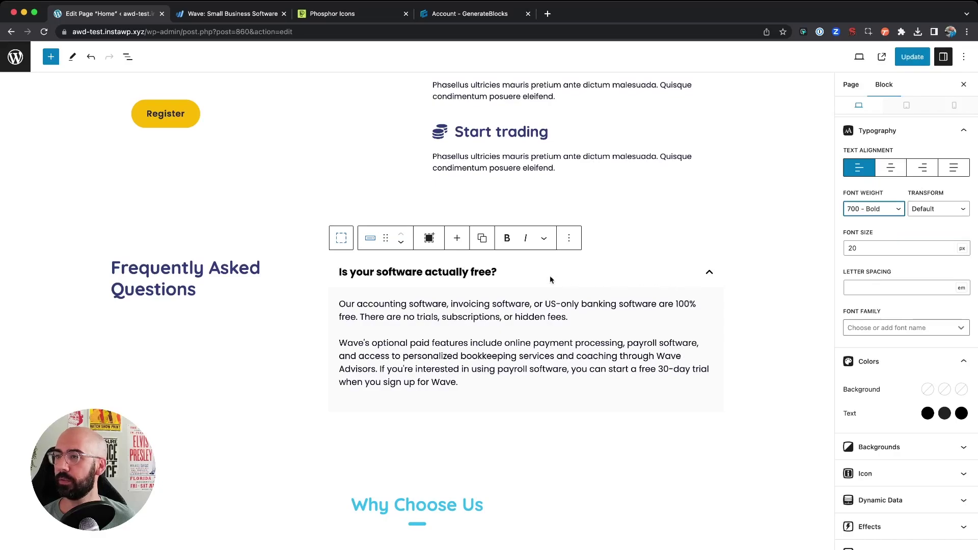
# Set the accordion title's font weight to 600 - Semi Bold and clear the accordion content's background color.
pyautogui.press('Up')
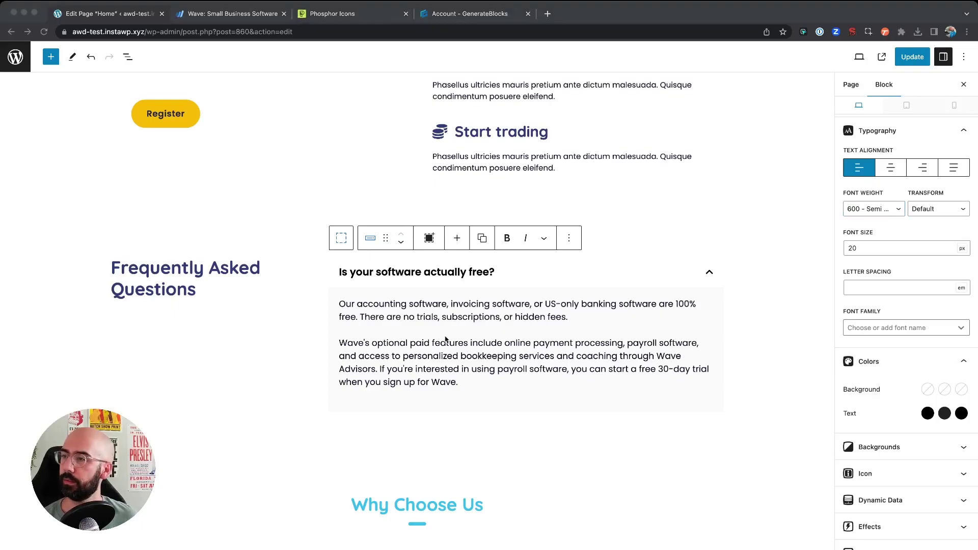
pyautogui.click(349, 307)
pyautogui.click(354, 284)
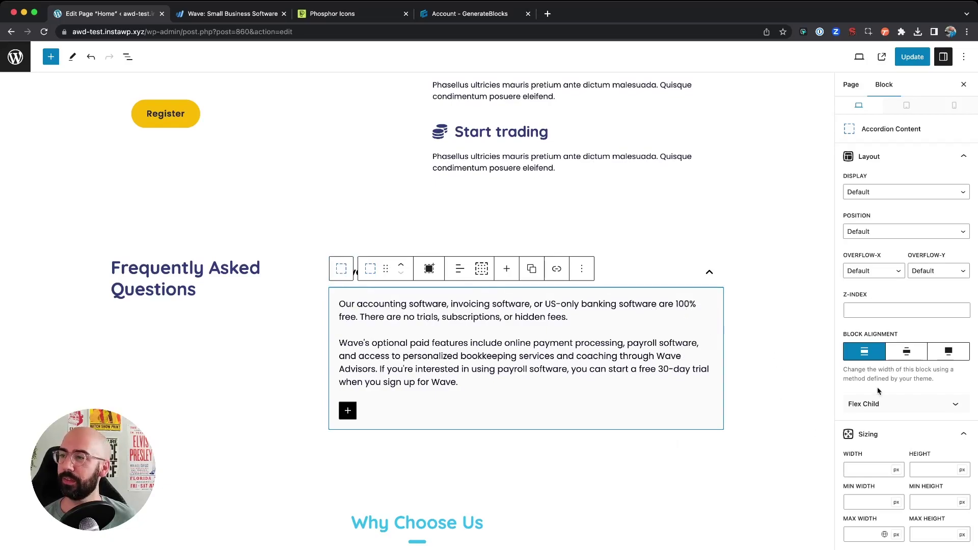
pyautogui.scroll(-3, 878, 391)
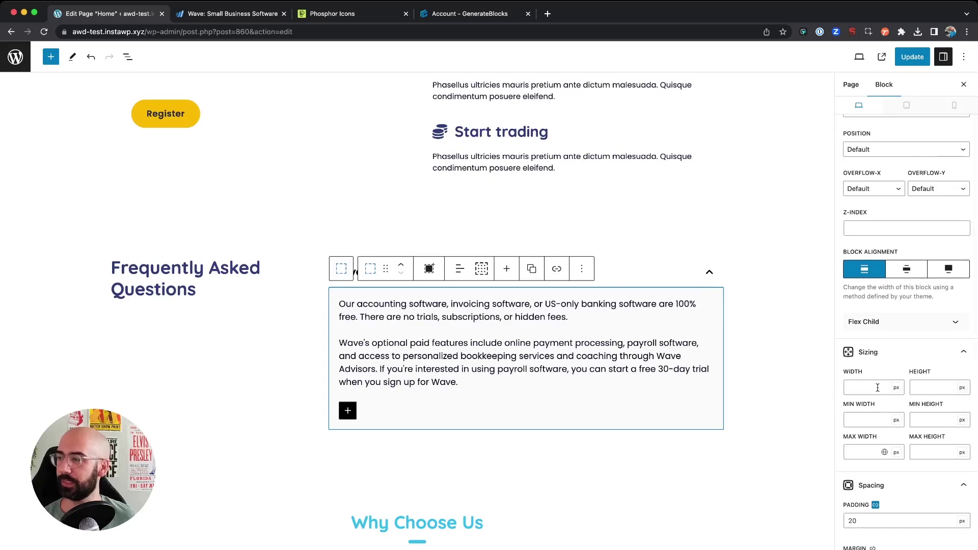
pyautogui.scroll(-12, 877, 388)
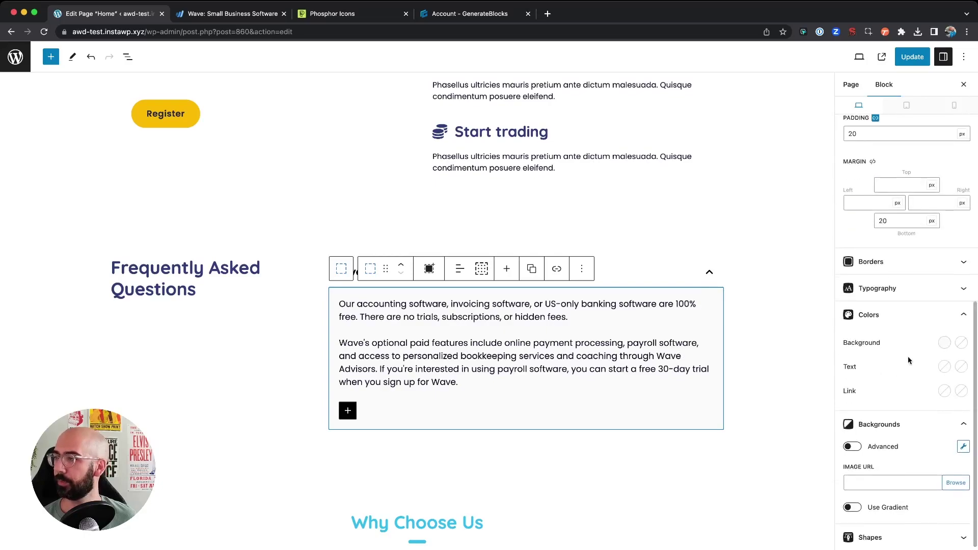
pyautogui.click(945, 343)
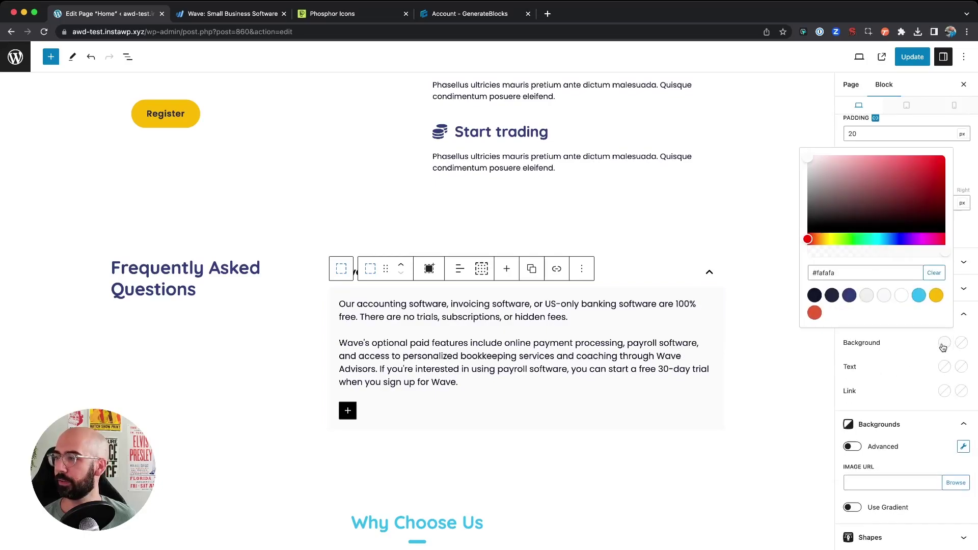
pyautogui.click(943, 280)
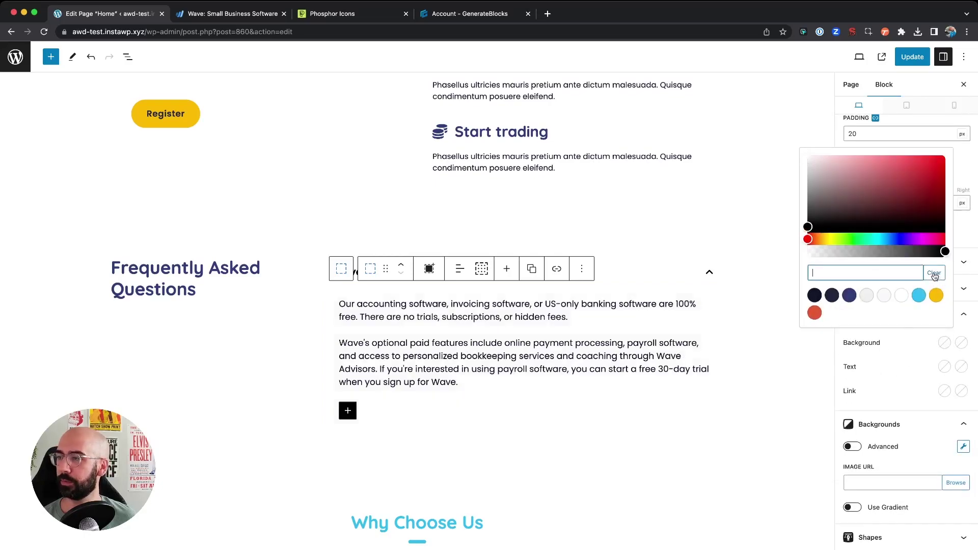
pyautogui.click(889, 353)
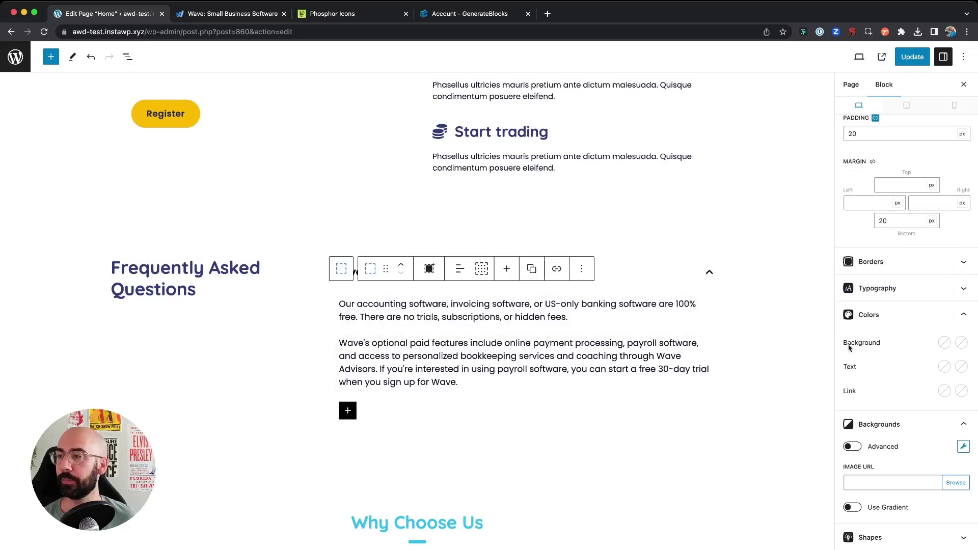
# Compare the accordion title's toggle icon with the icons of Wave's first two FAQ items, opened and closed.
pyautogui.click(688, 280)
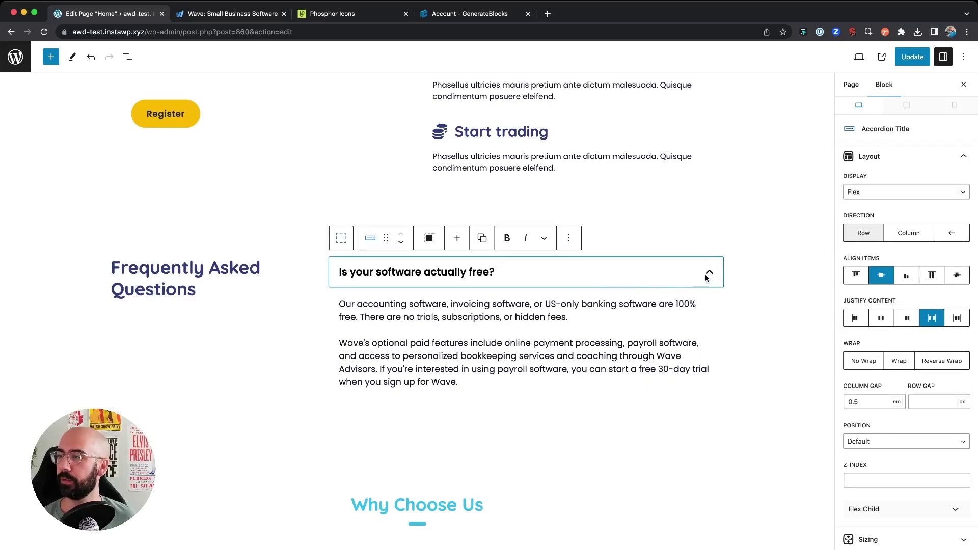
pyautogui.scroll(-10, 912, 312)
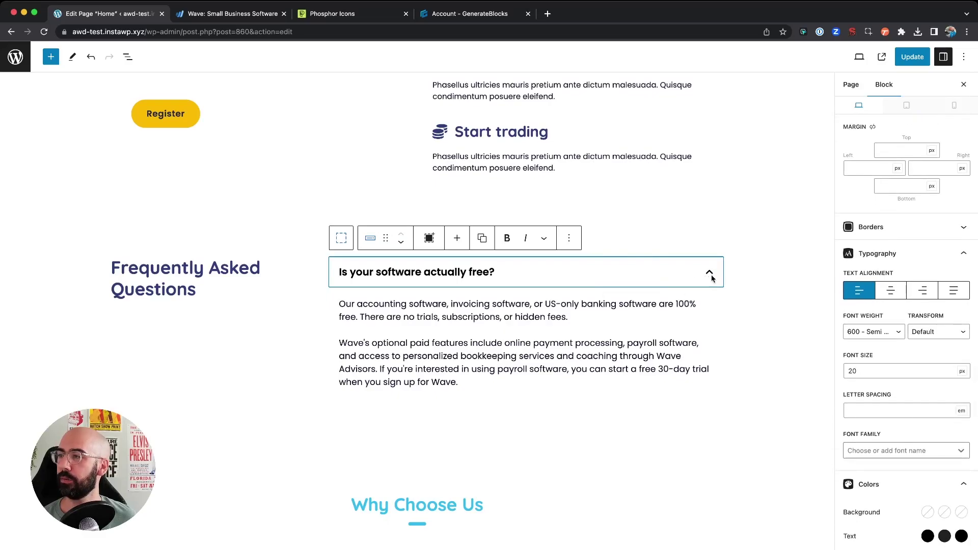
pyautogui.click(242, 14)
pyautogui.click(776, 345)
pyautogui.click(776, 345)
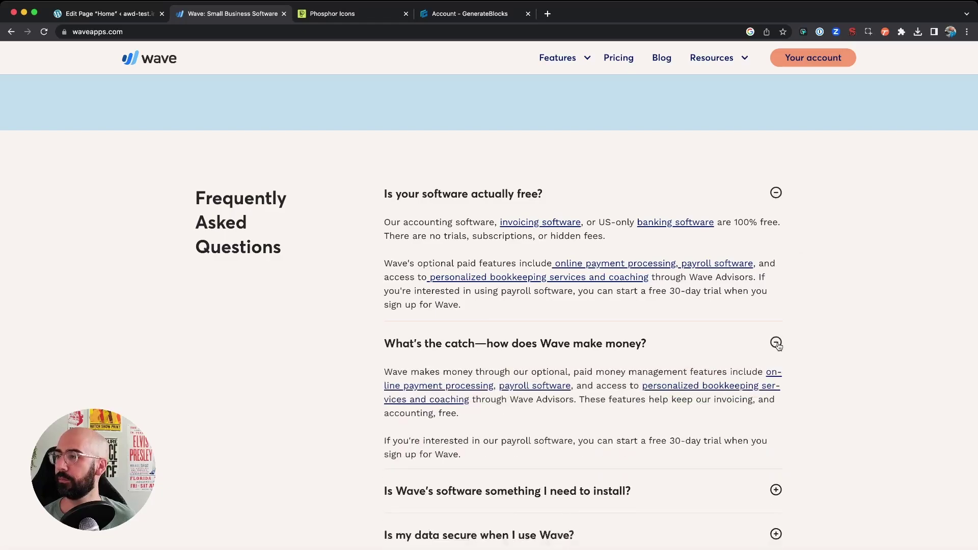
pyautogui.click(776, 192)
pyautogui.click(113, 15)
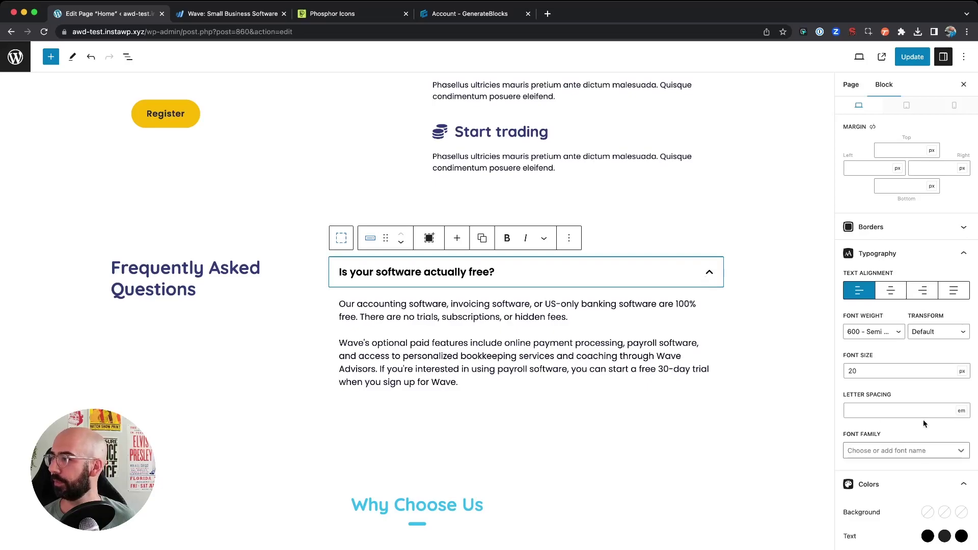
# Open the accordion title's icon settings and examine the built-in Accordion icon sets and the icon's SVG HTML.
pyautogui.scroll(-3, 925, 424)
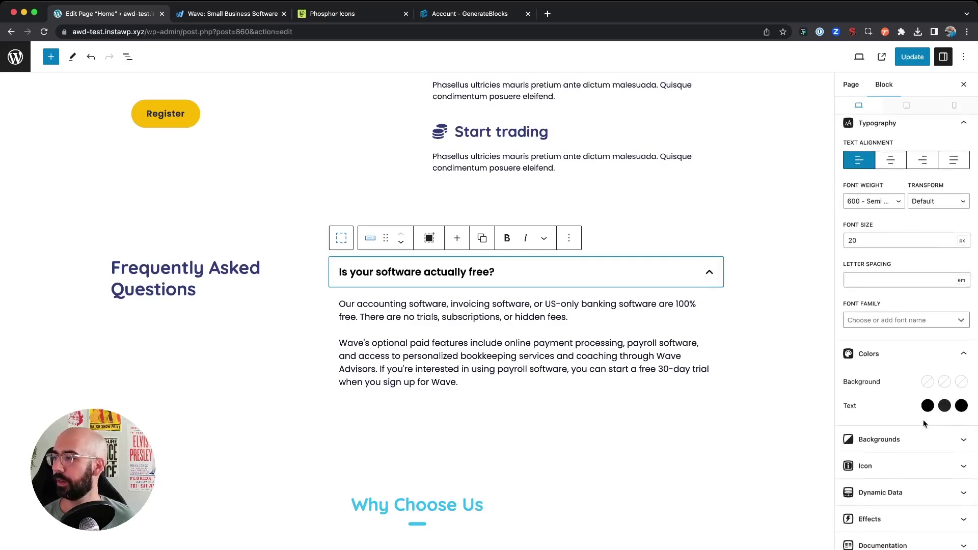
pyautogui.click(903, 467)
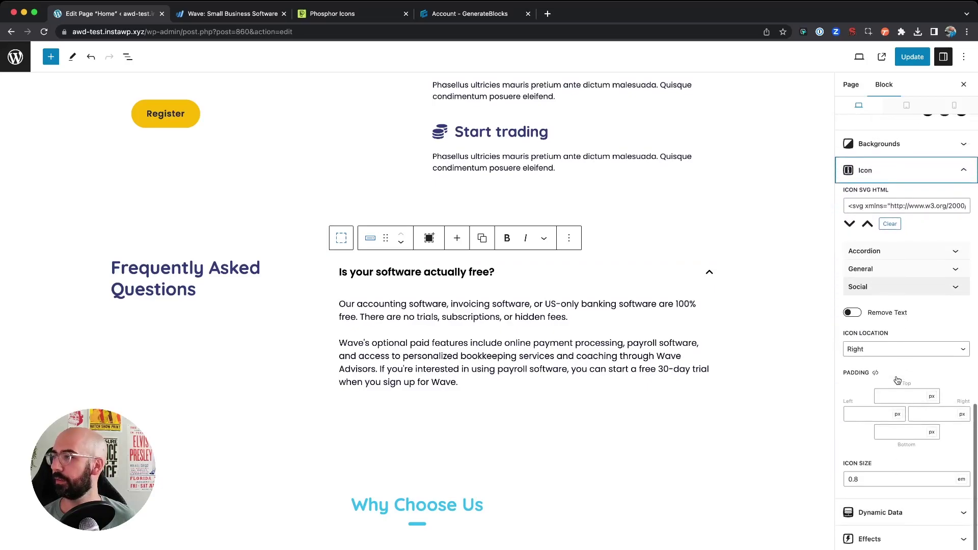
pyautogui.scroll(-1, 898, 380)
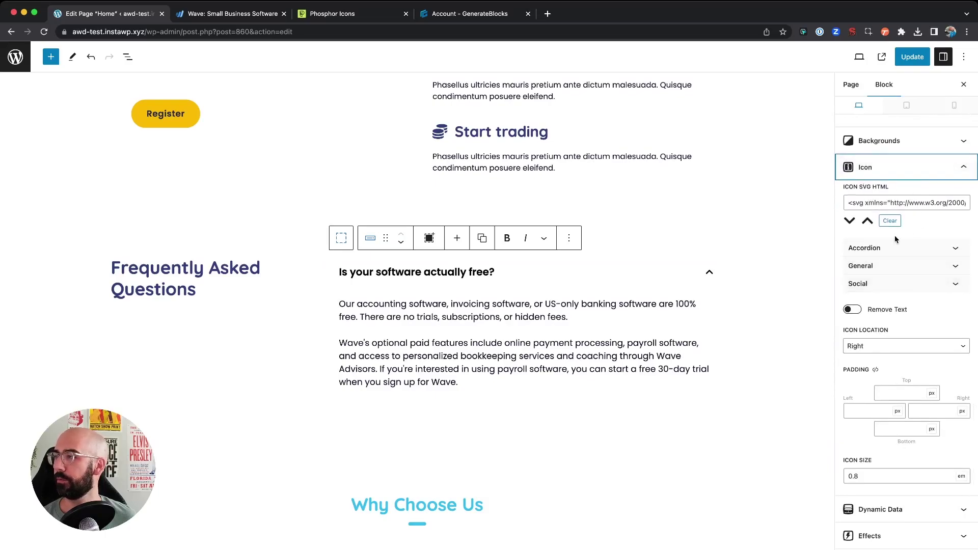
pyautogui.click(886, 249)
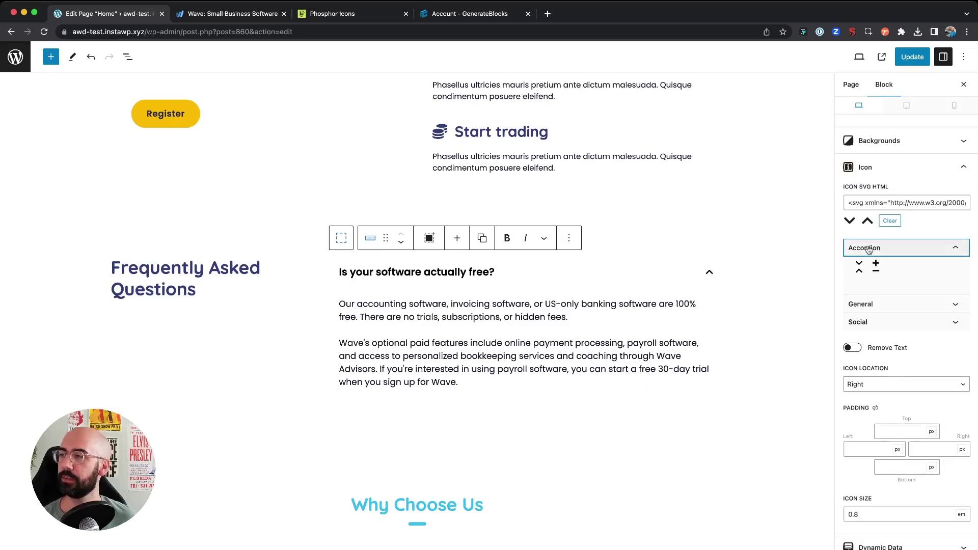
pyautogui.tripleClick(883, 201)
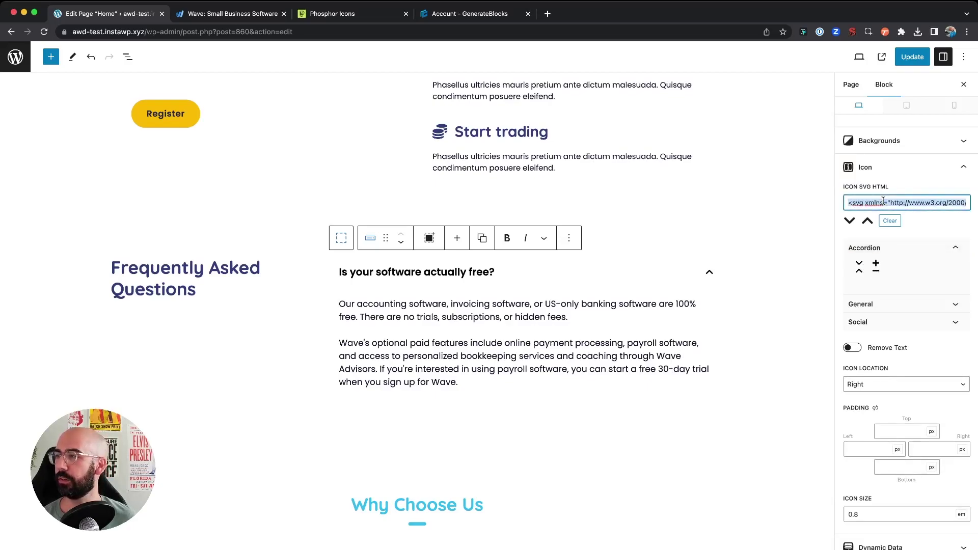
pyautogui.click(883, 201)
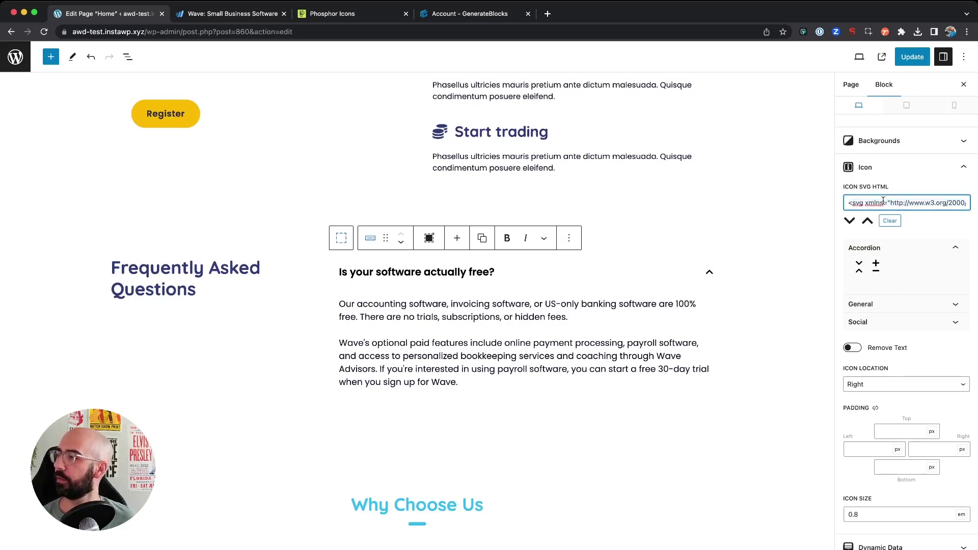
pyautogui.scroll(-2, 925, 233)
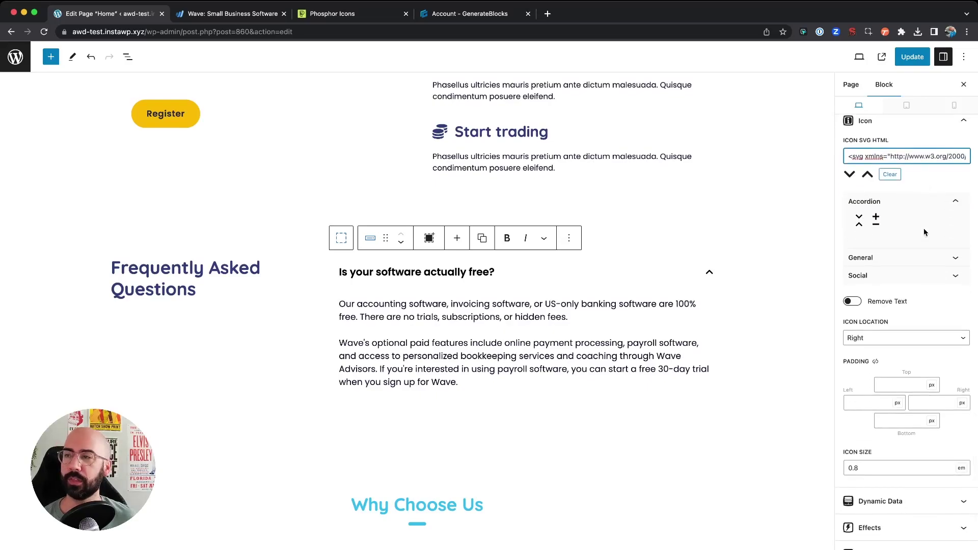
# Switch to Phosphor Icons, search for "plus" and copy the plus-circle icon as SVG.
pyautogui.click(345, 16)
pyautogui.click(382, 147)
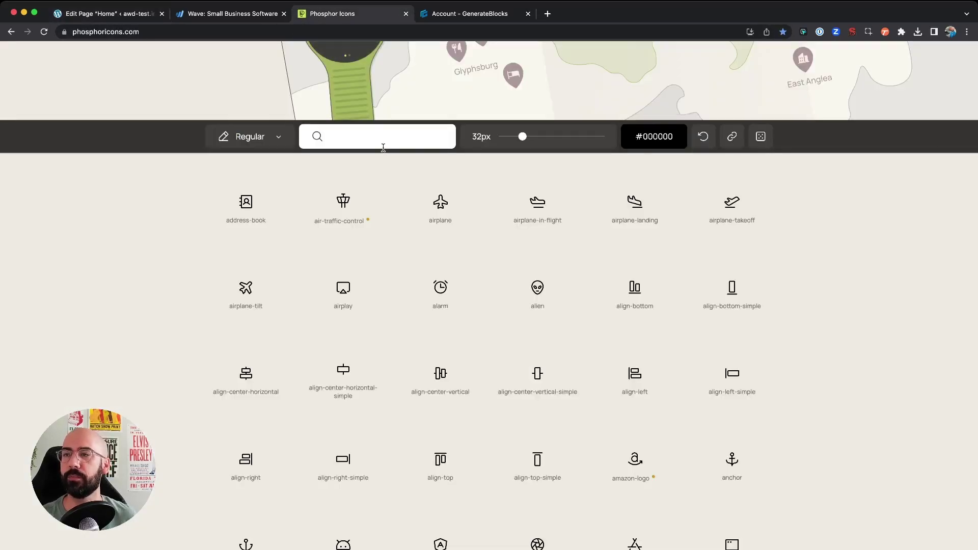
pyautogui.write('plus')
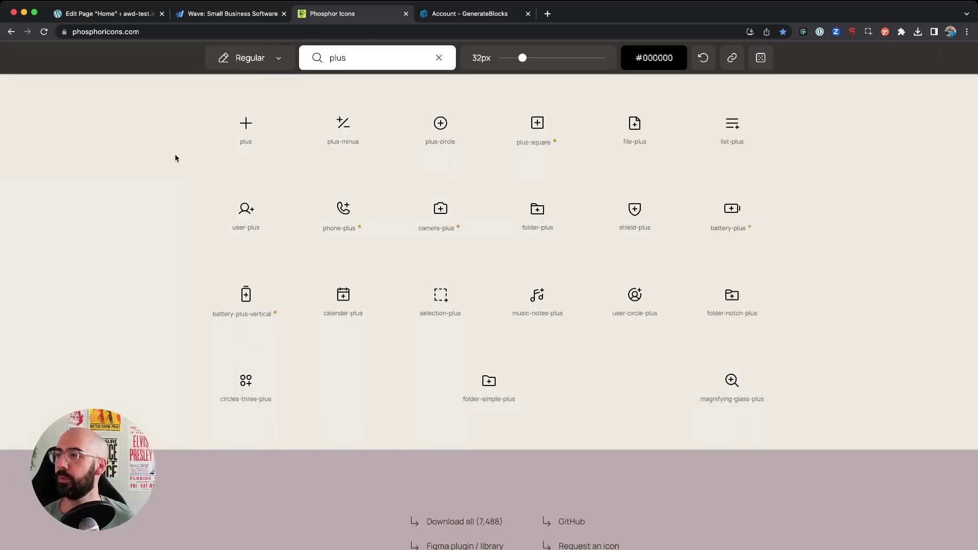
pyautogui.click(457, 132)
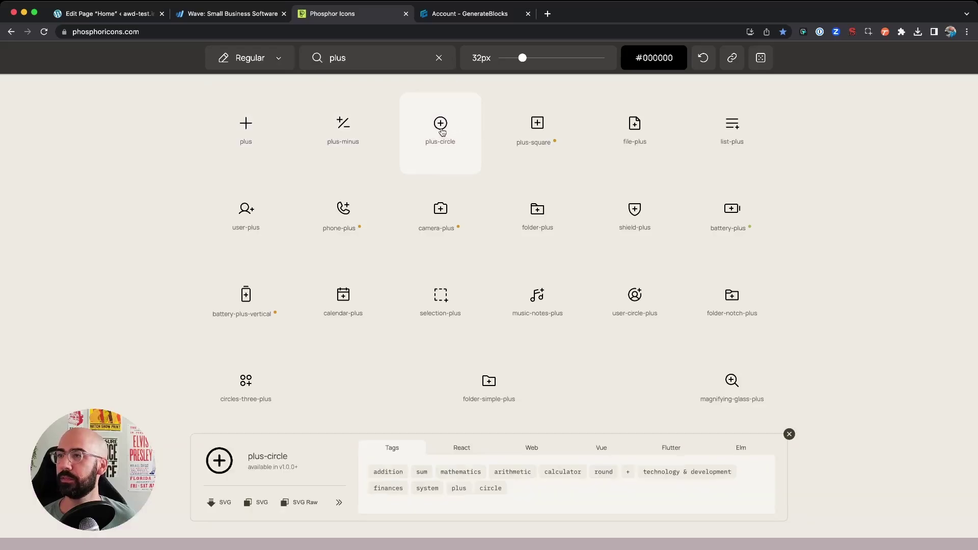
pyautogui.click(257, 502)
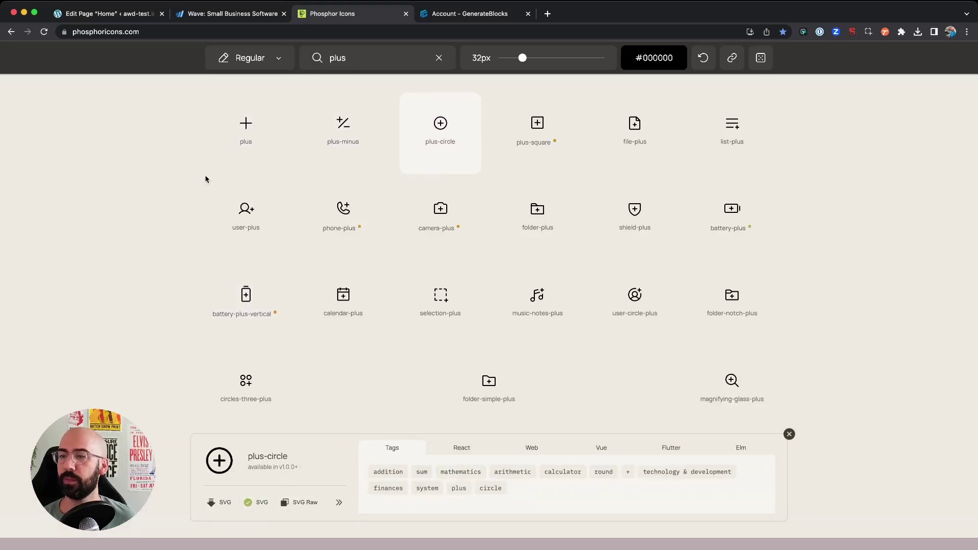
# Return to the Home page editor and replace the accordion title's icon SVG HTML with the copied plus-circle code.
pyautogui.scroll(-2, 262, 153)
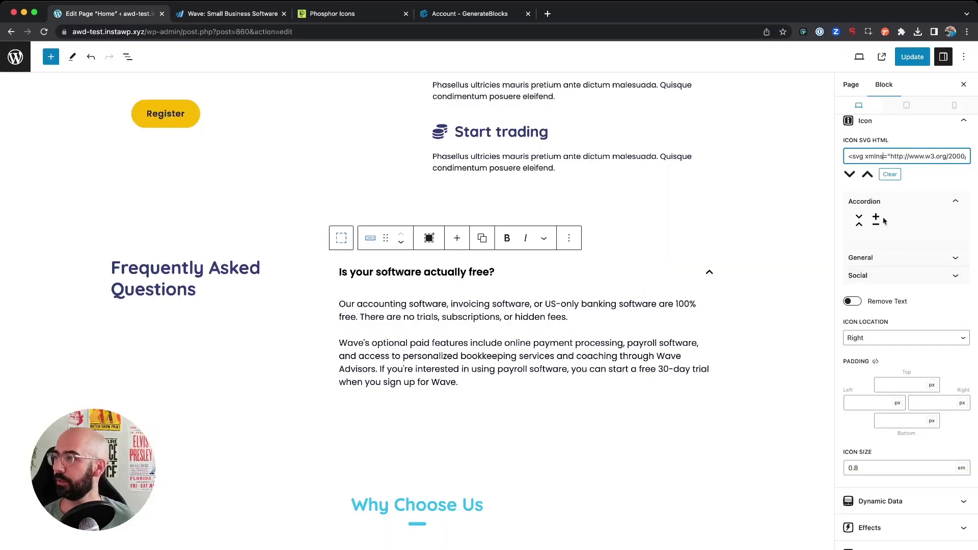
pyautogui.moveTo(865, 156); pyautogui.dragTo(877, 158)
pyautogui.press('super+a')
pyautogui.press('super+v')
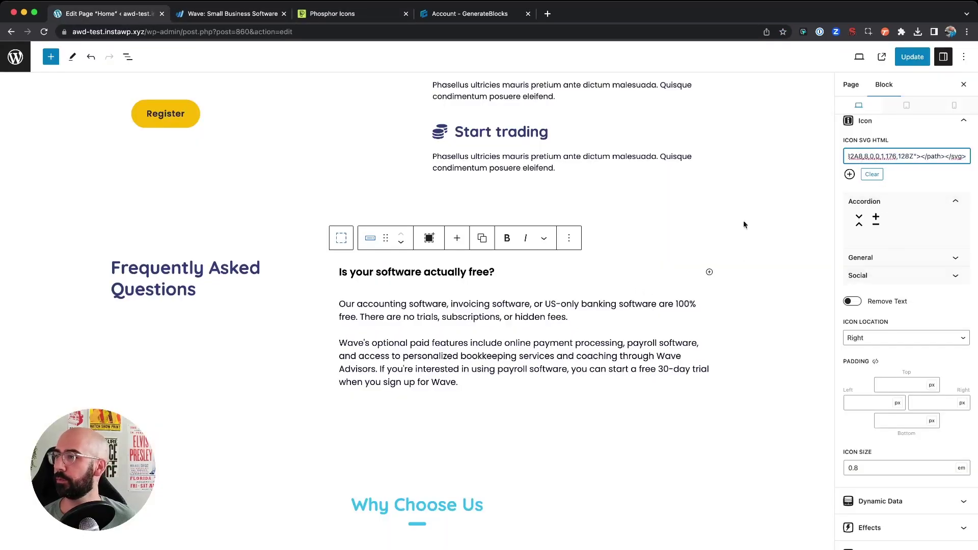
pyautogui.click(931, 316)
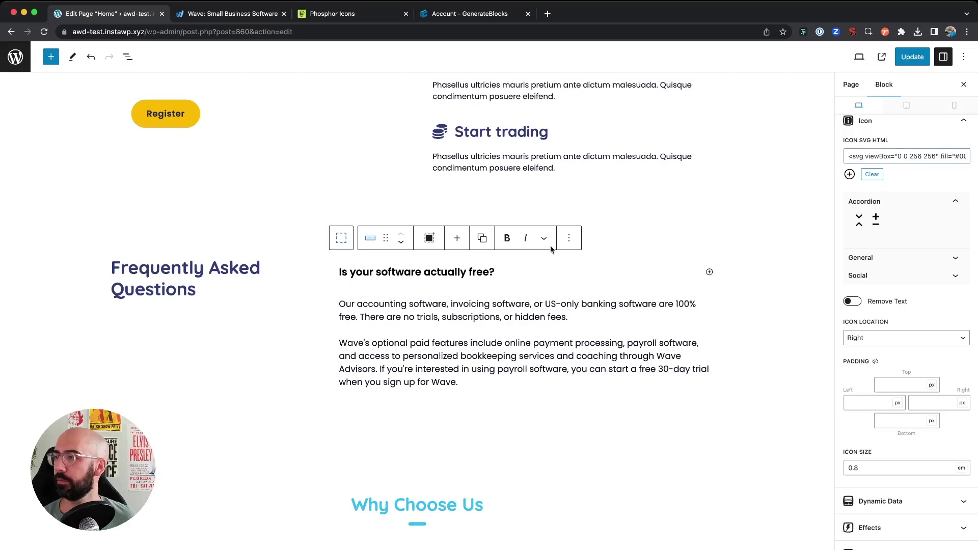
# Set the accordion title's icon size to 1.2 em.
pyautogui.doubleClick(865, 468)
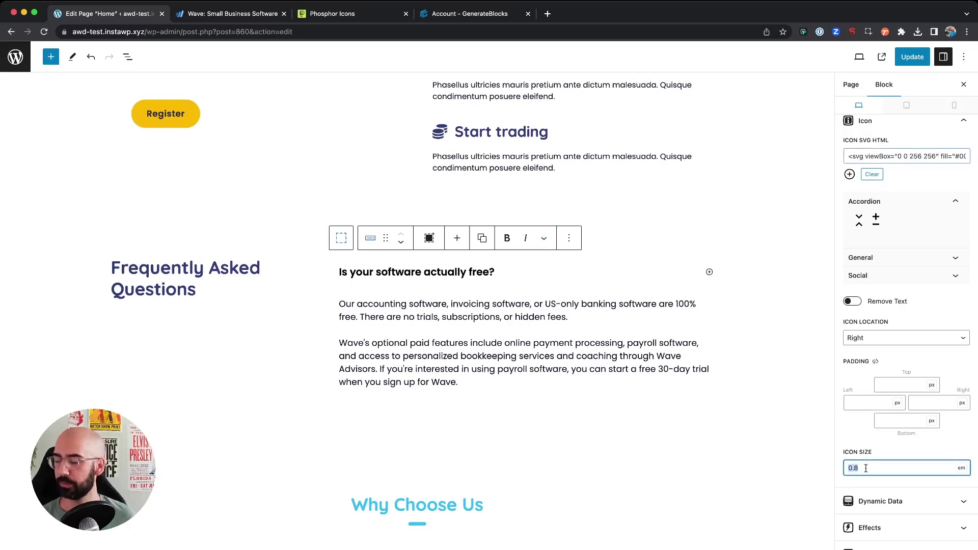
pyautogui.write('1.')
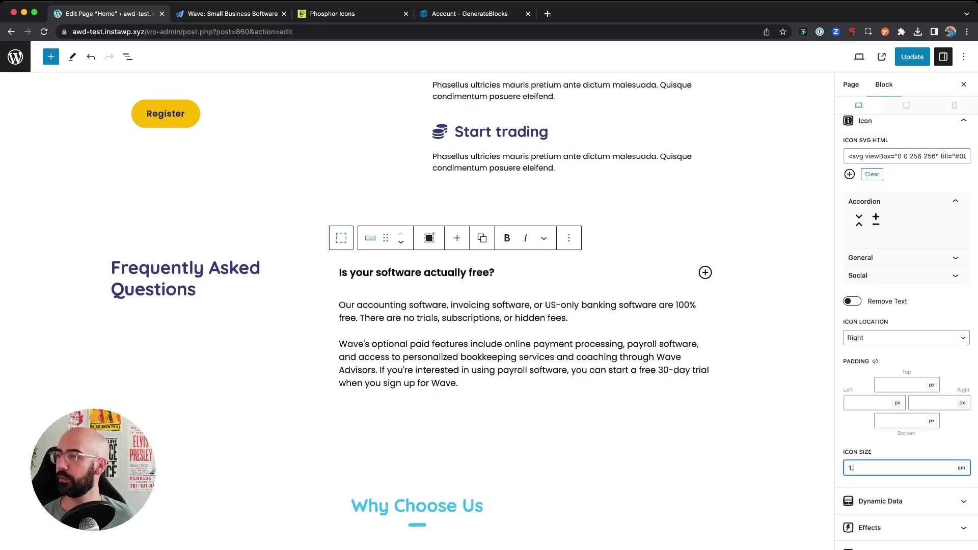
pyautogui.write('2')
pyautogui.click(707, 272)
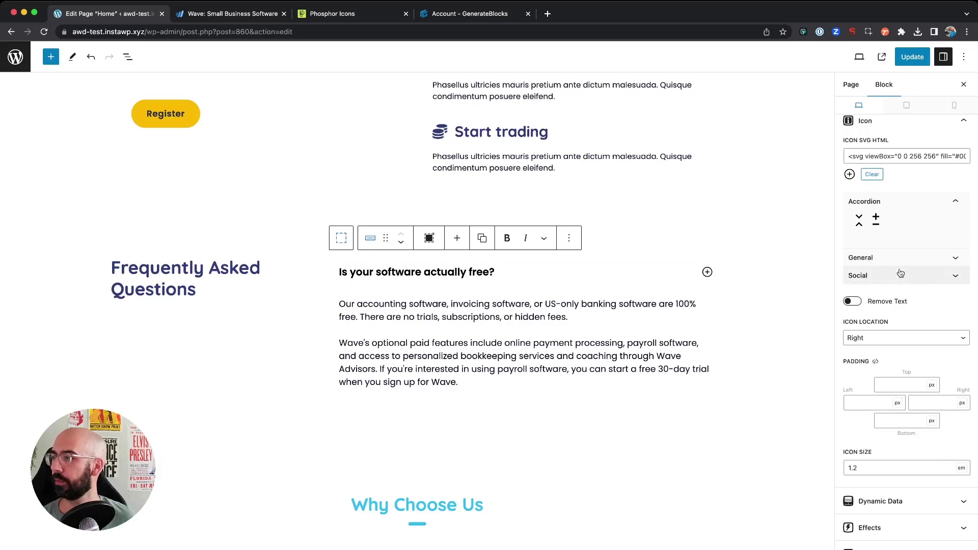
# Open the GenerateBlocks article "Using Custom Icons For Accordion" and read how to add custom classes to the initial and open state icons.
pyautogui.scroll(-1, 901, 273)
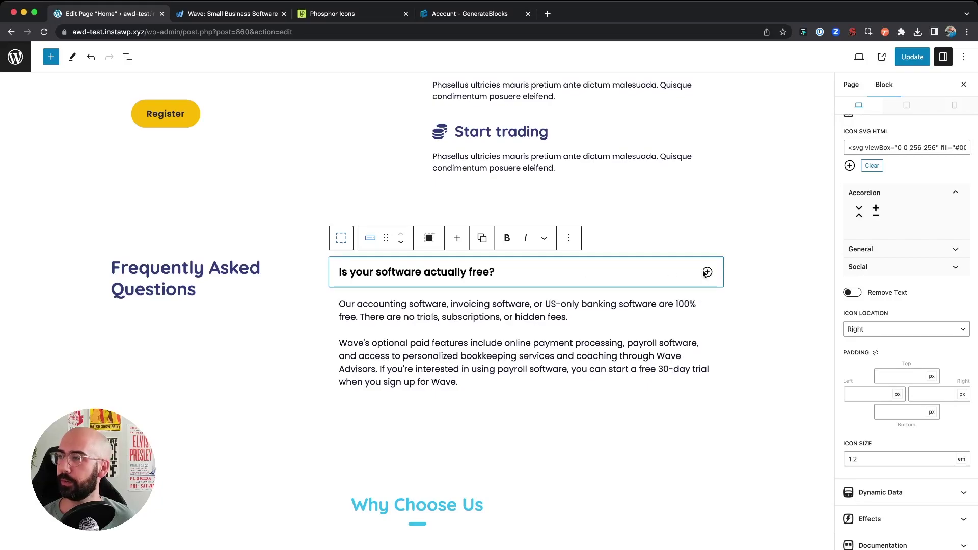
pyautogui.click(858, 216)
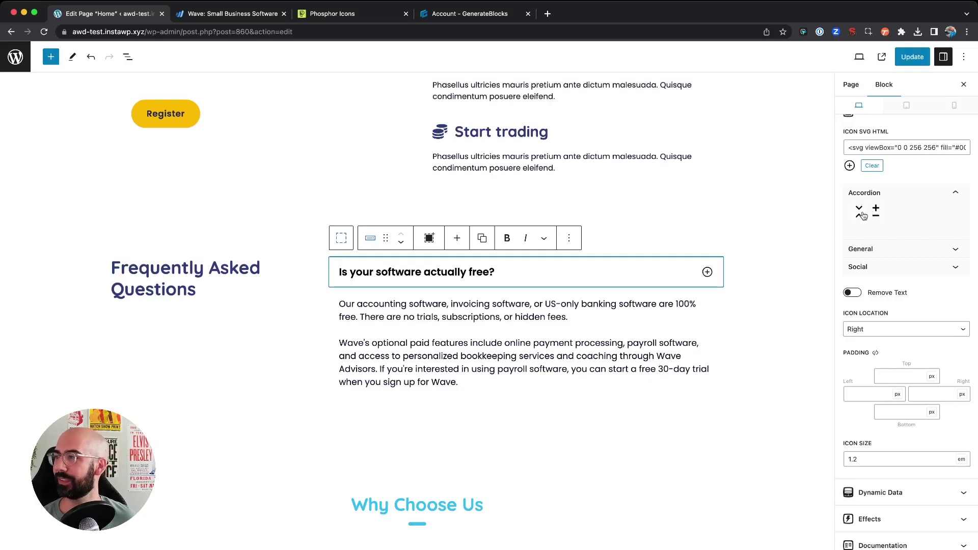
pyautogui.scroll(2, 911, 170)
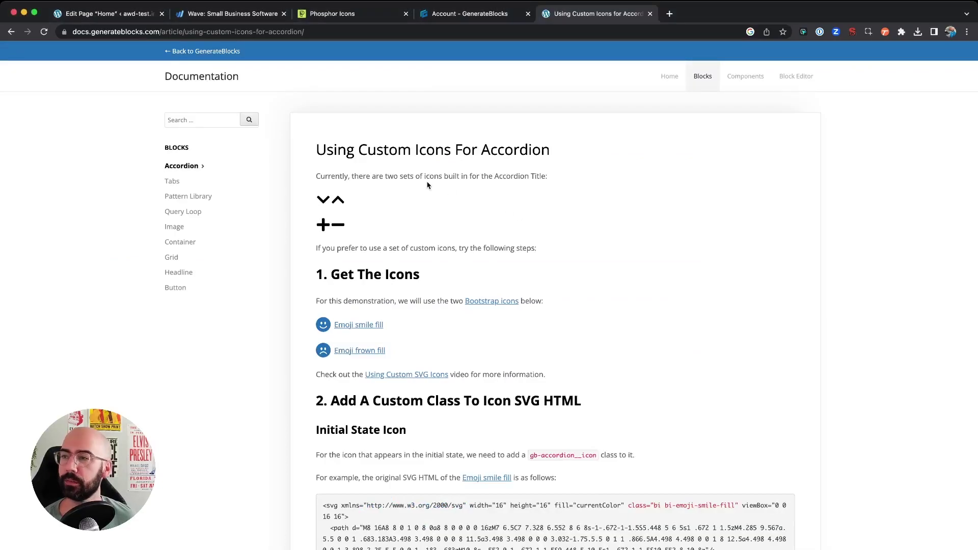
pyautogui.scroll(-1, 427, 185)
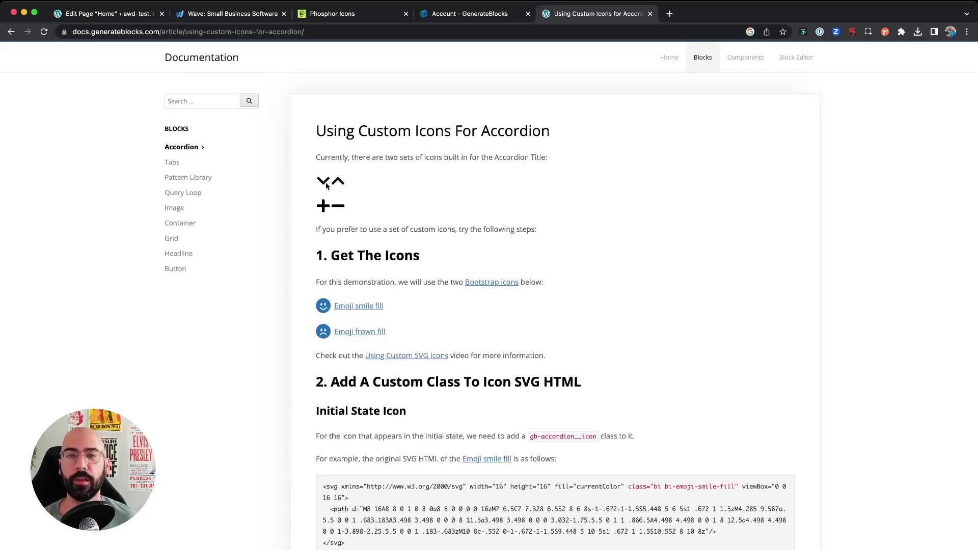
pyautogui.scroll(-1, 326, 186)
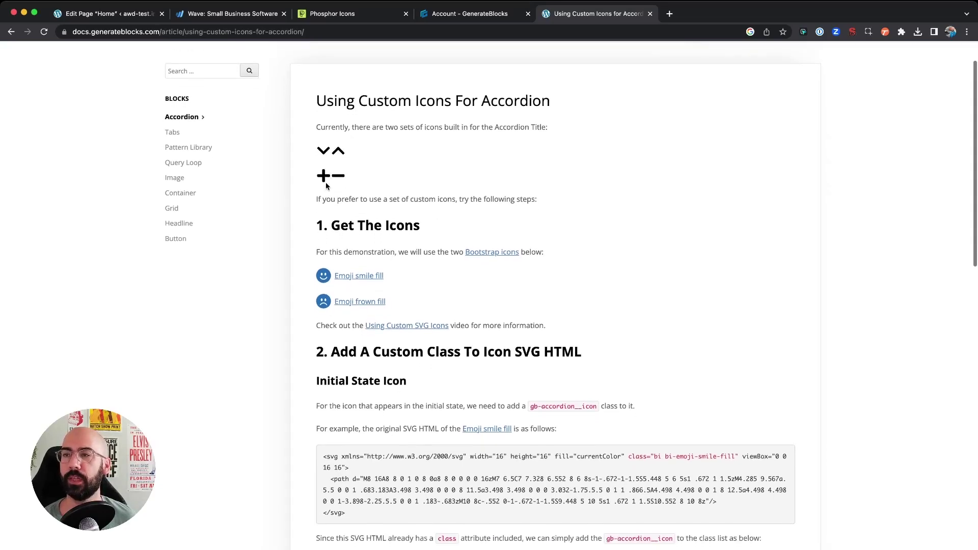
pyautogui.scroll(-5, 305, 157)
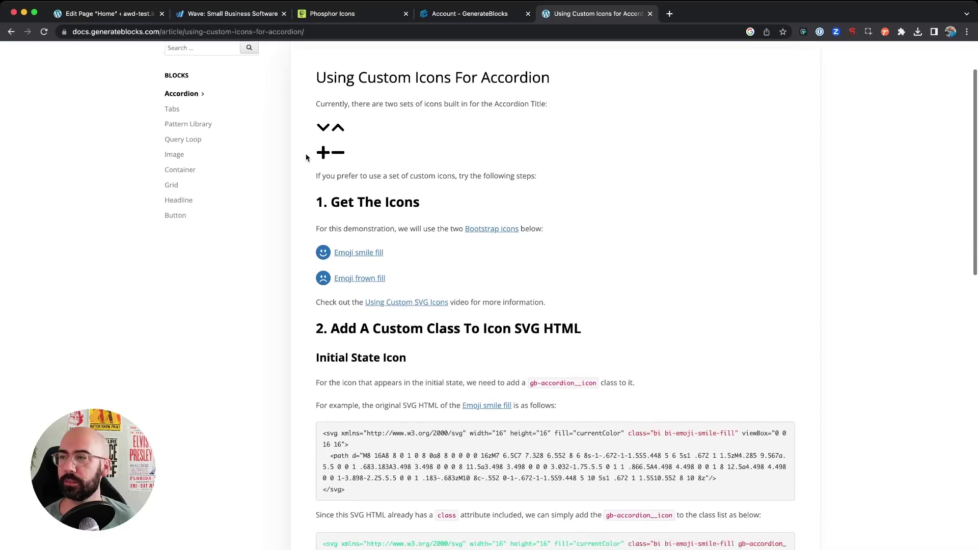
pyautogui.scroll(-1, 306, 157)
pyautogui.scroll(1, 306, 157)
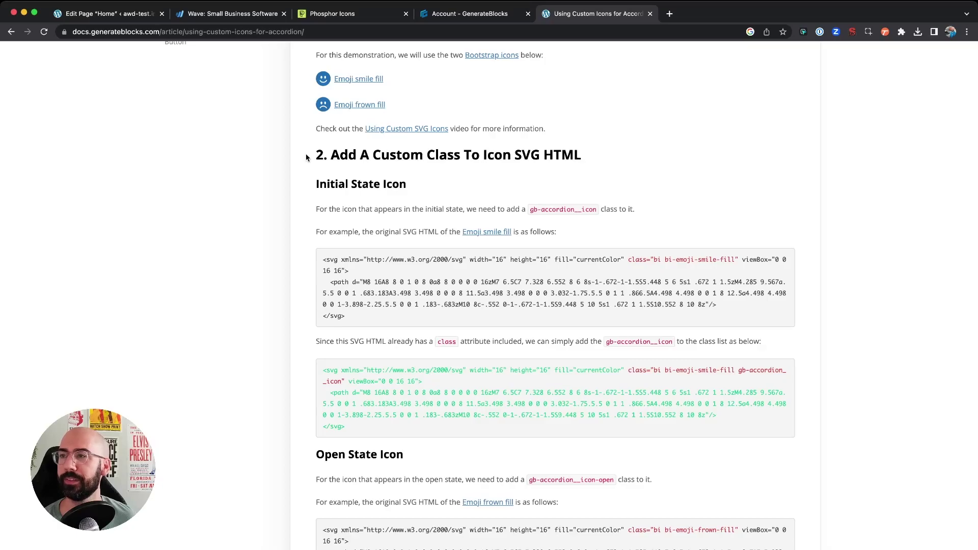
# Return to the Home page editor and add a Custom HTML block inside the FAQ section's outer container, below the accordion.
pyautogui.click(117, 15)
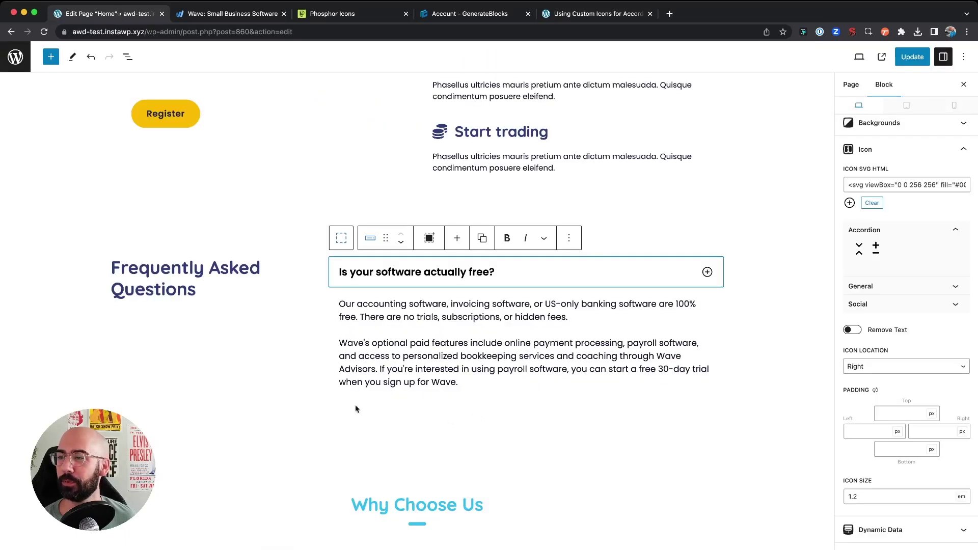
pyautogui.click(265, 430)
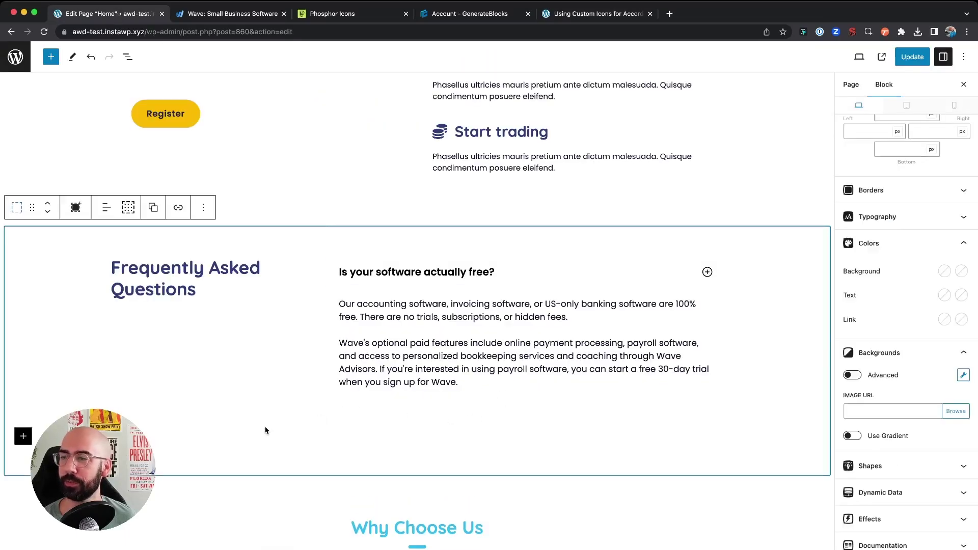
pyautogui.click(23, 436)
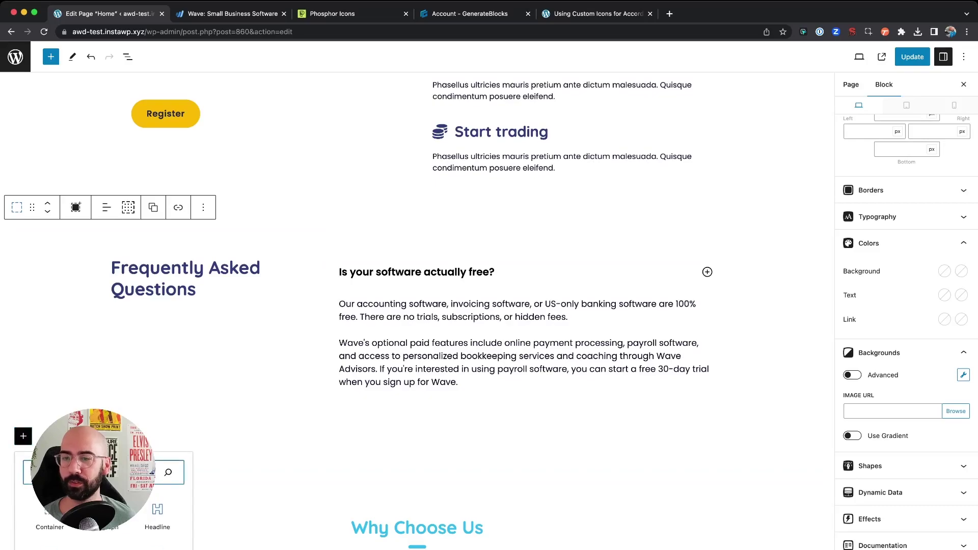
pyautogui.write('html')
pyautogui.click(51, 524)
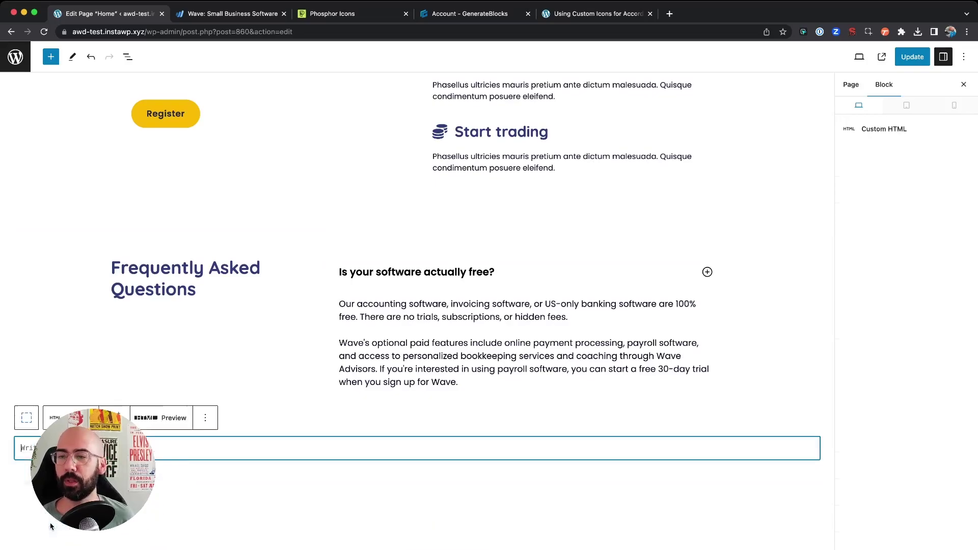
pyautogui.scroll(-2, 417, 311)
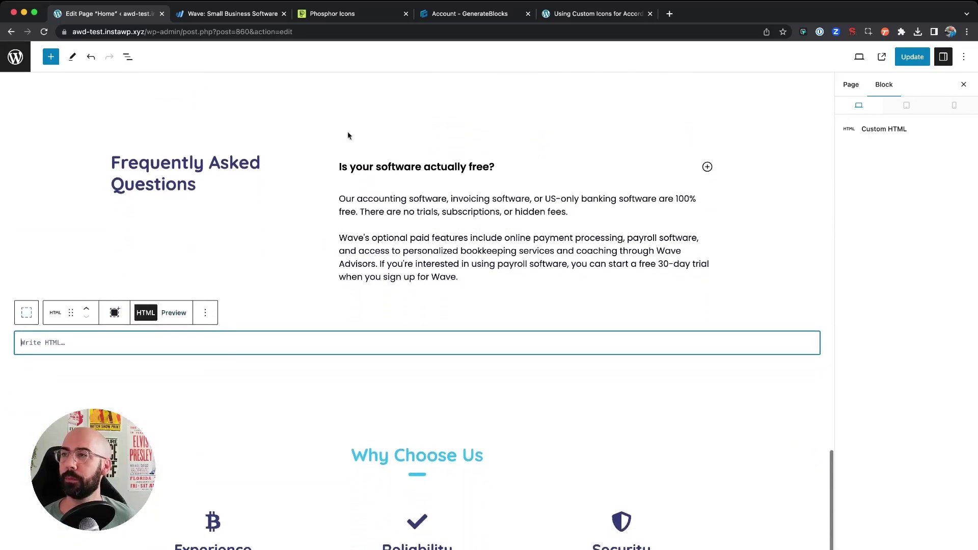
# Copy the plus-circle icon as SVG from Phosphor Icons and paste it into the empty Custom HTML block.
pyautogui.click(588, 14)
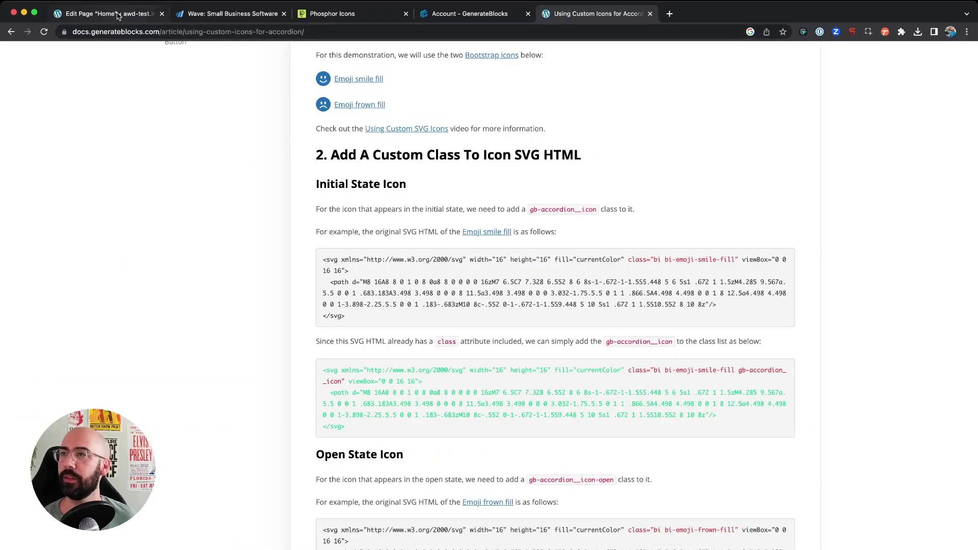
pyautogui.click(332, 14)
pyautogui.click(258, 458)
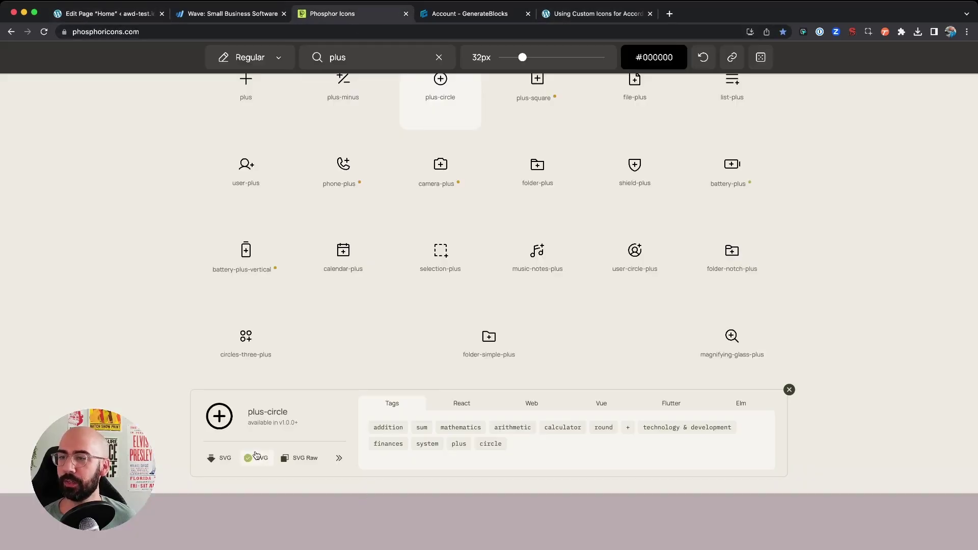
pyautogui.click(107, 13)
pyautogui.click(129, 339)
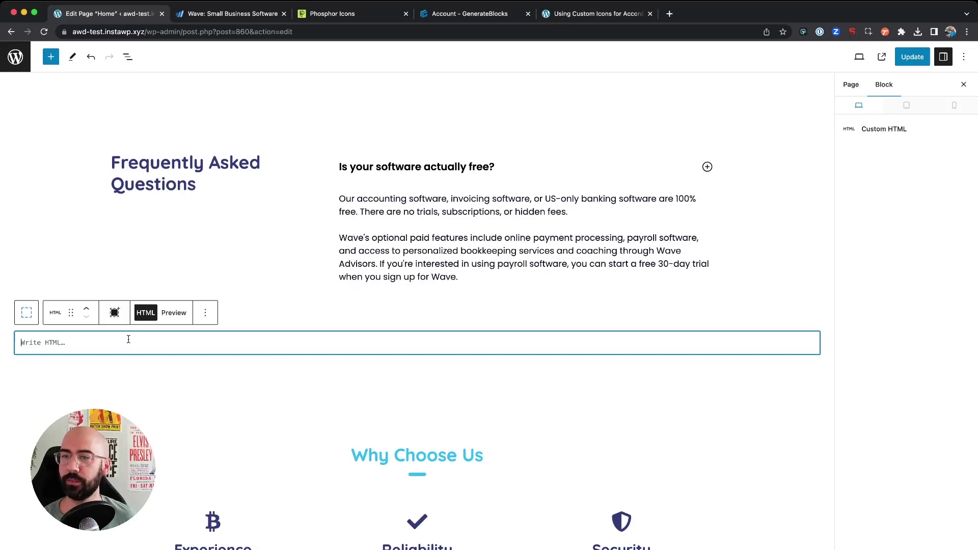
pyautogui.press('super+v')
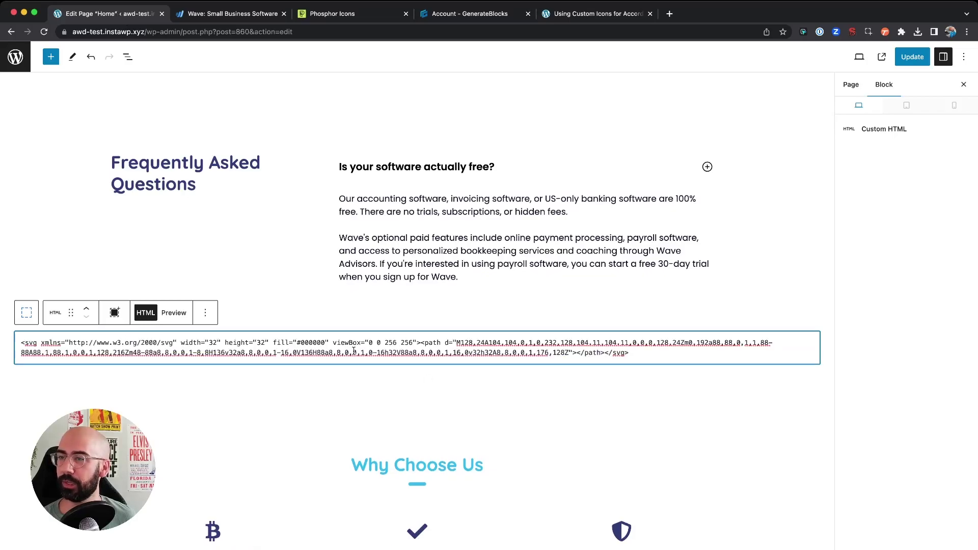
# Copy the initial state class from the GenerateBlocks article and add class="gb-accordion__icon" to the plus-circle SVG tag.
pyautogui.click(473, 14)
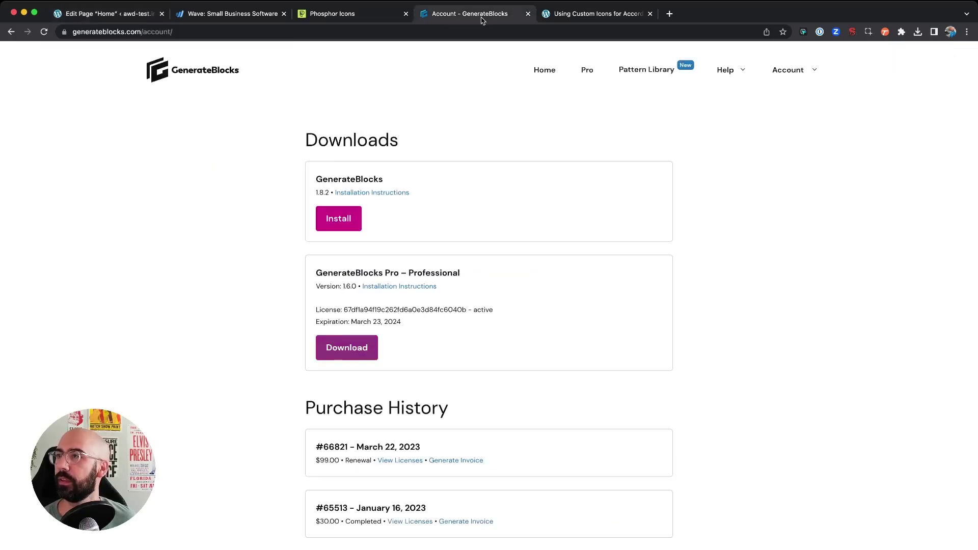
pyautogui.click(527, 14)
pyautogui.scroll(-1, 537, 212)
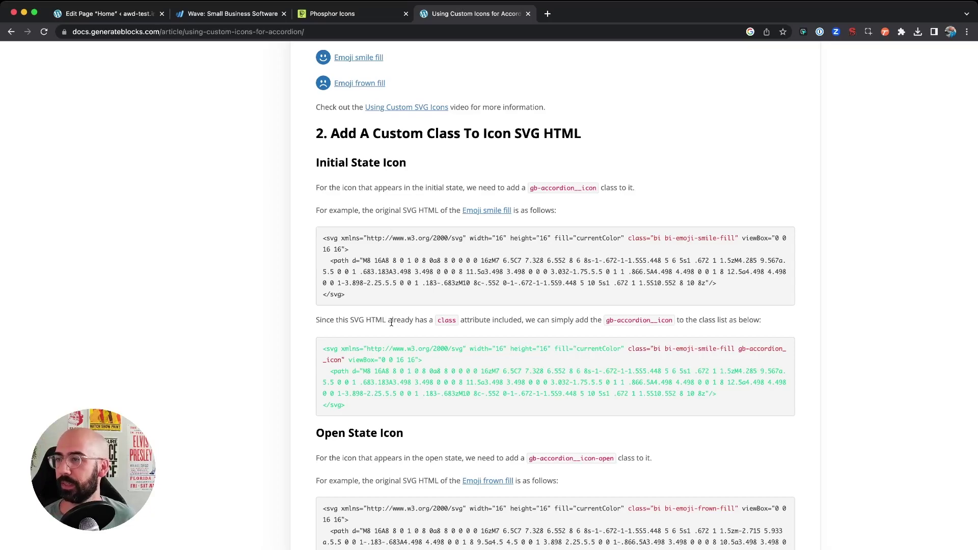
pyautogui.moveTo(530, 188); pyautogui.dragTo(599, 190)
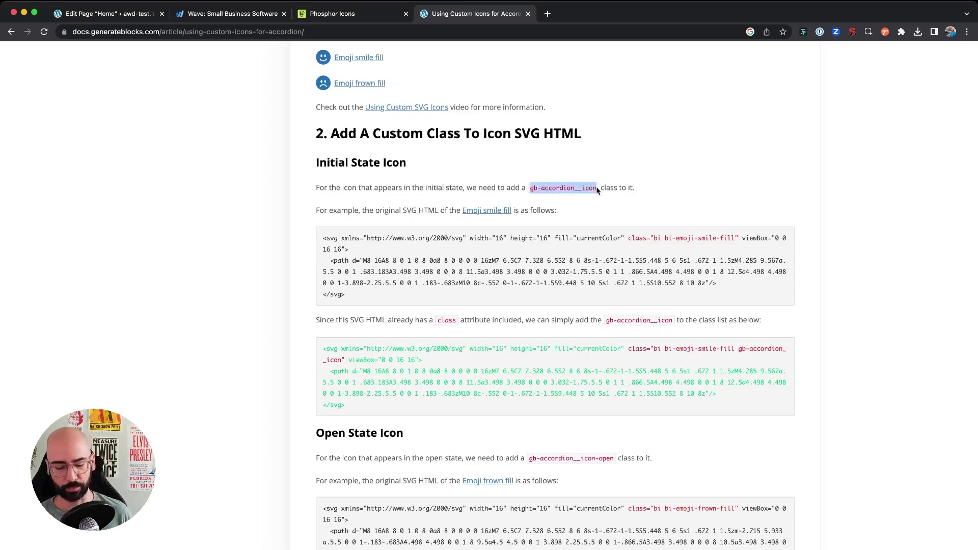
pyautogui.scroll(-2, 458, 152)
pyautogui.click(135, 14)
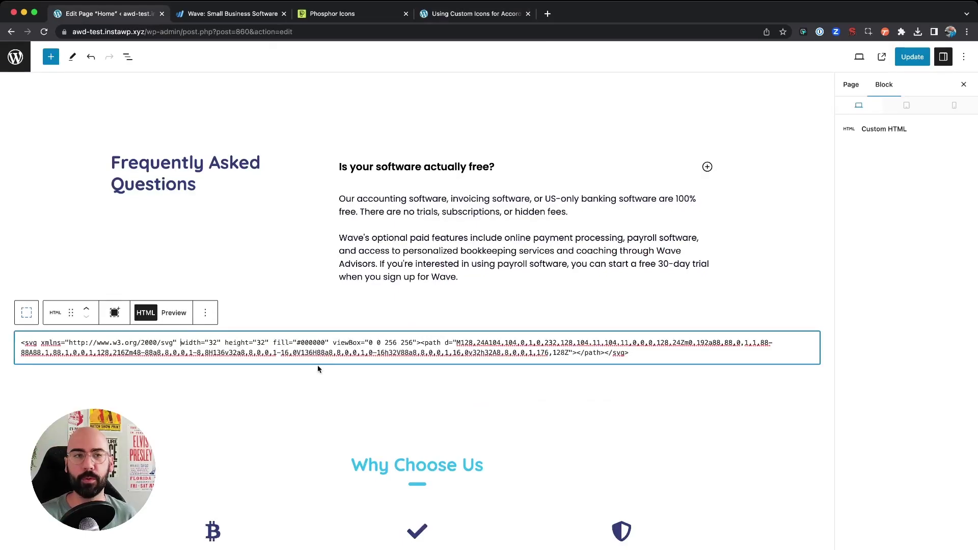
pyautogui.write('class="')
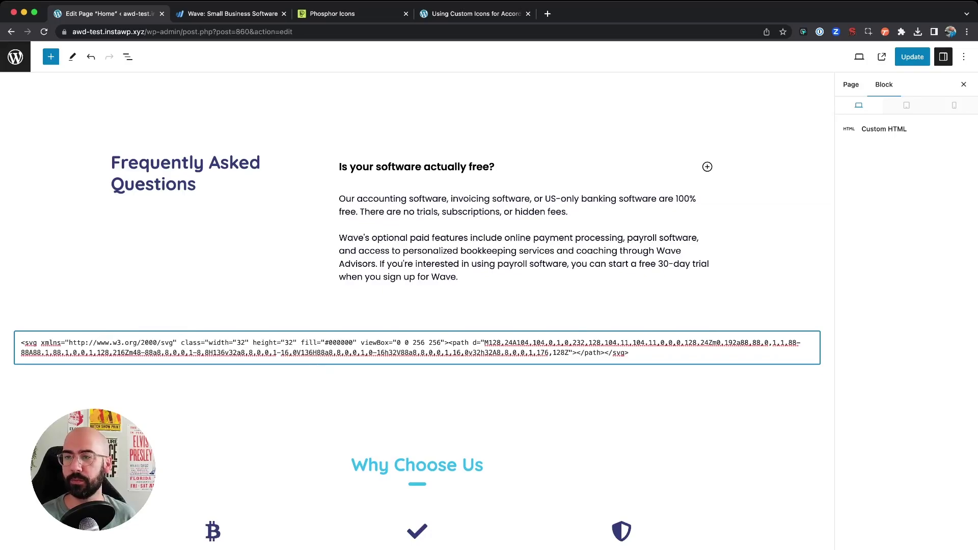
pyautogui.press('super+v')
pyautogui.write('"')
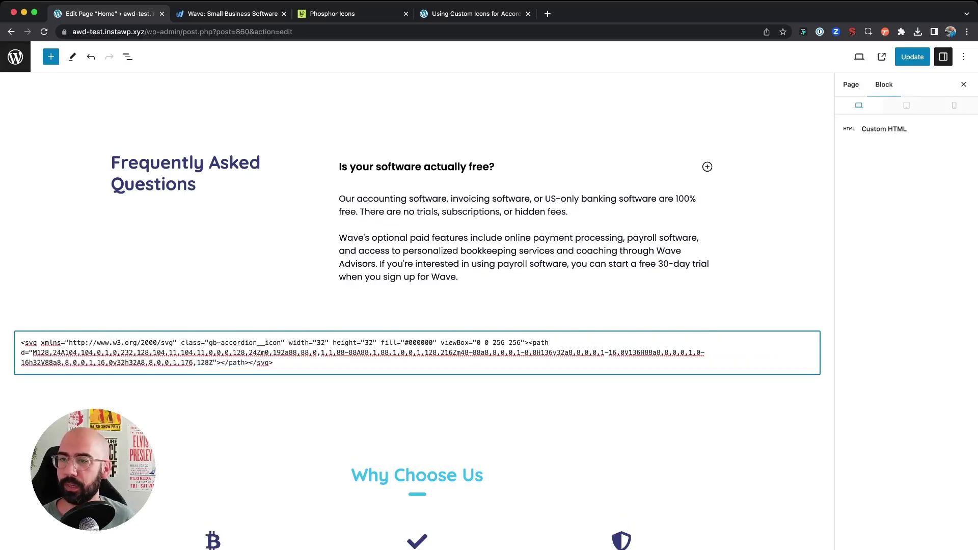
# Search Phosphor Icons for "minus" and copy the minus-circle icon as SVG.
pyautogui.click(463, 14)
pyautogui.click(331, 14)
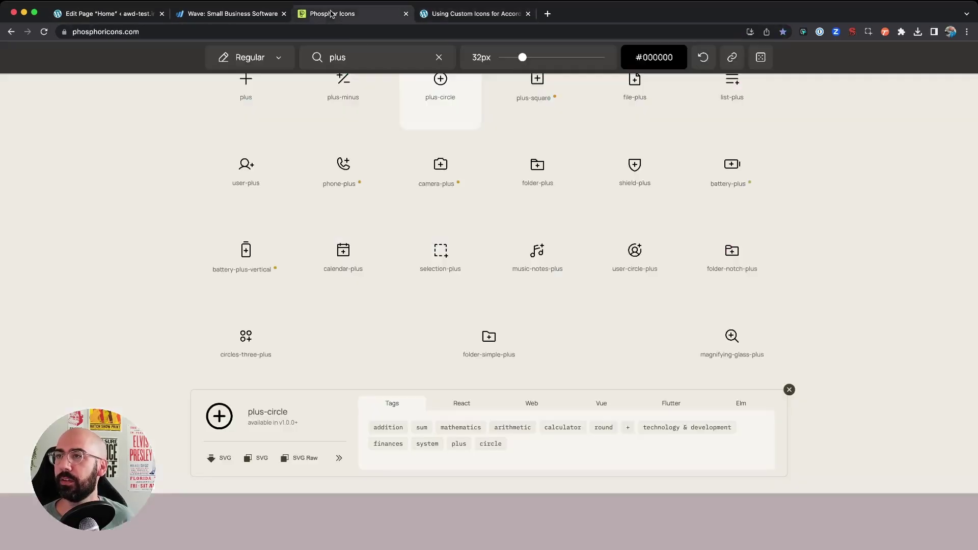
pyautogui.scroll(4, 357, 152)
pyautogui.click(394, 253)
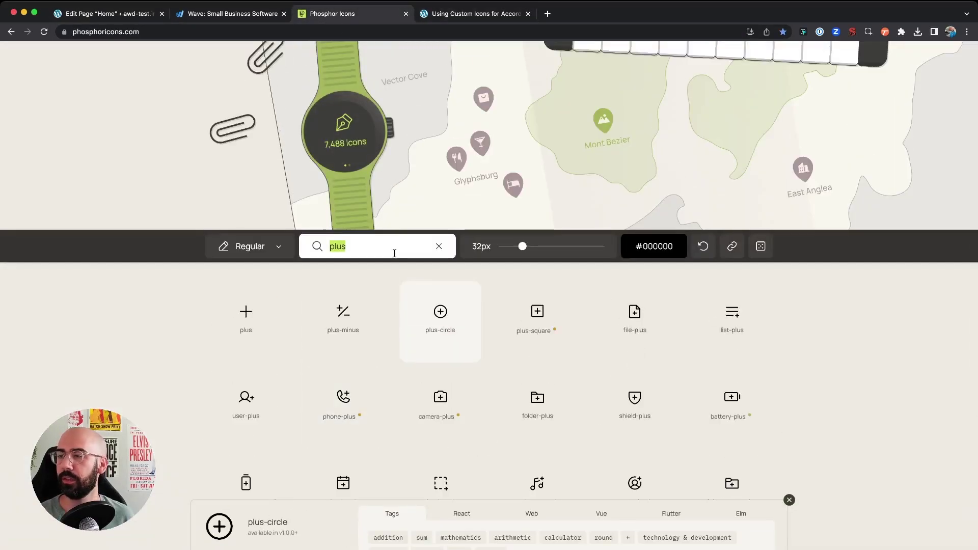
pyautogui.write('minus')
pyautogui.scroll(-3, 383, 251)
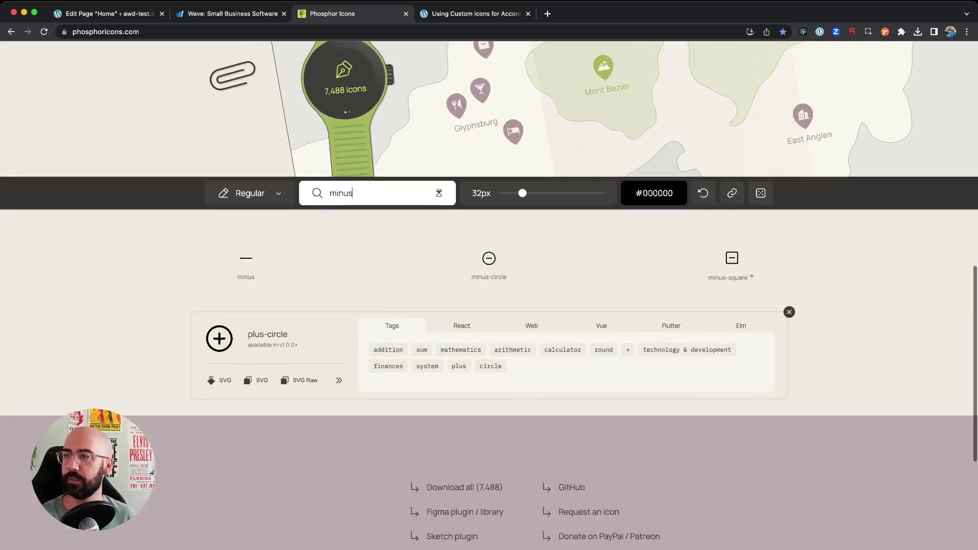
pyautogui.scroll(-1, 384, 251)
pyautogui.click(343, 139)
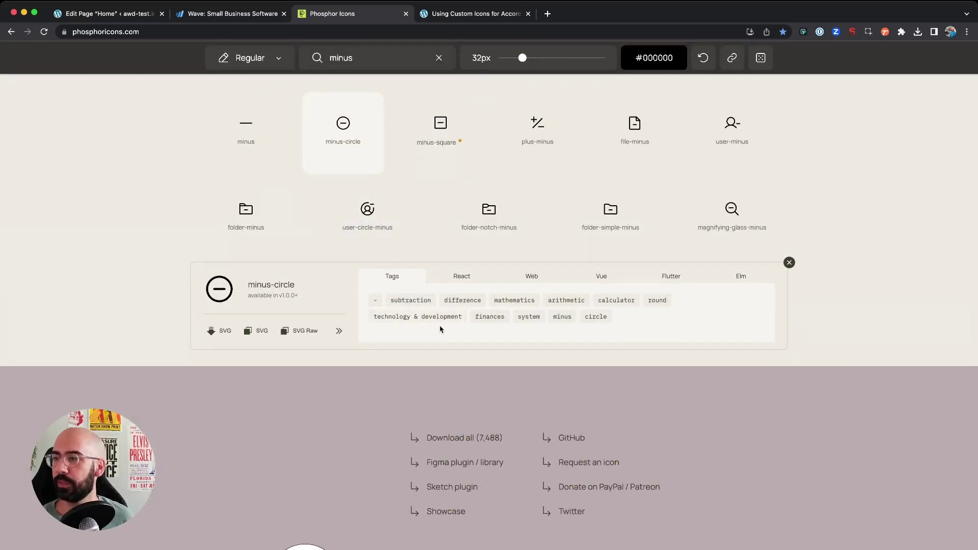
pyautogui.click(247, 331)
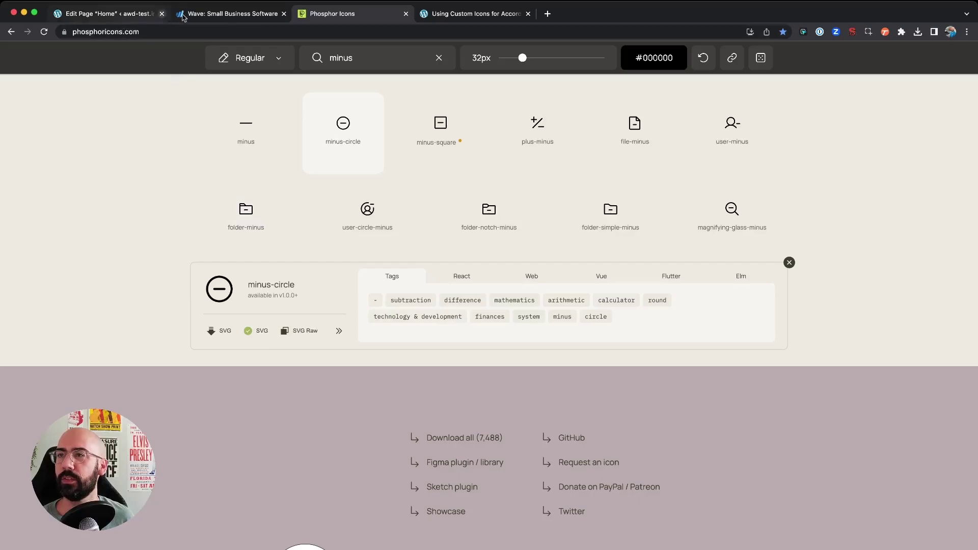
# Paste the minus-circle SVG below the plus-circle code in the Custom HTML block, separated by a blank line.
pyautogui.click(487, 15)
pyautogui.scroll(-1, 453, 238)
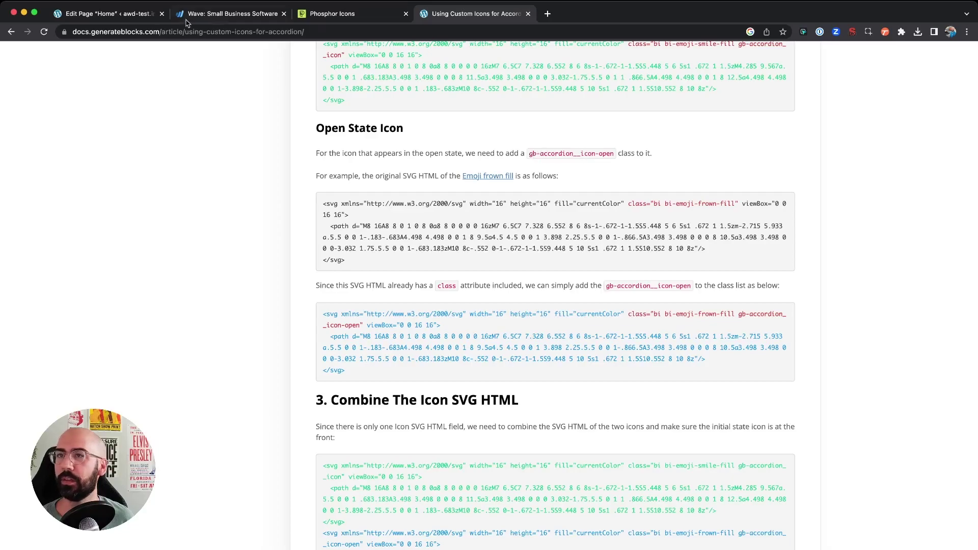
pyautogui.click(141, 16)
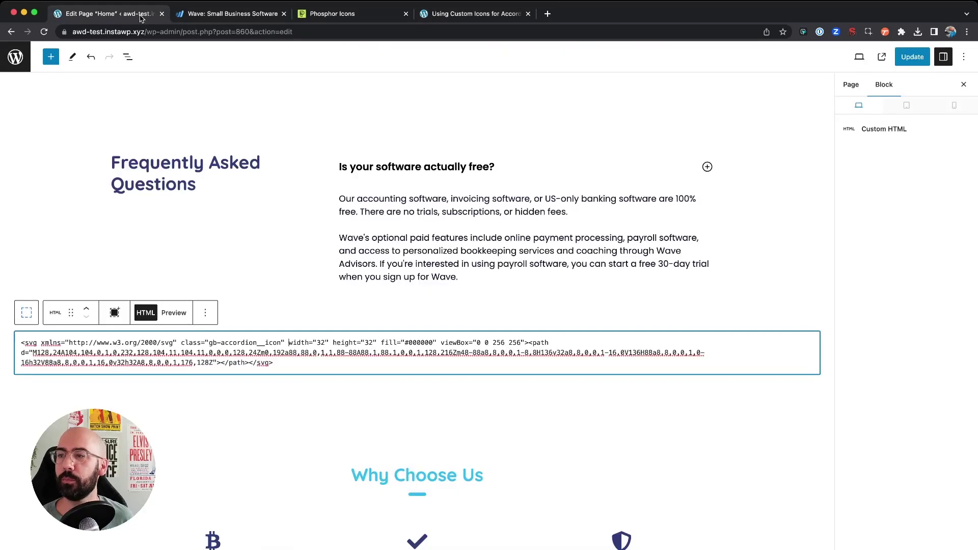
pyautogui.click(285, 361)
pyautogui.press('Return')
pyautogui.press('Return')
pyautogui.press('cmd+v')
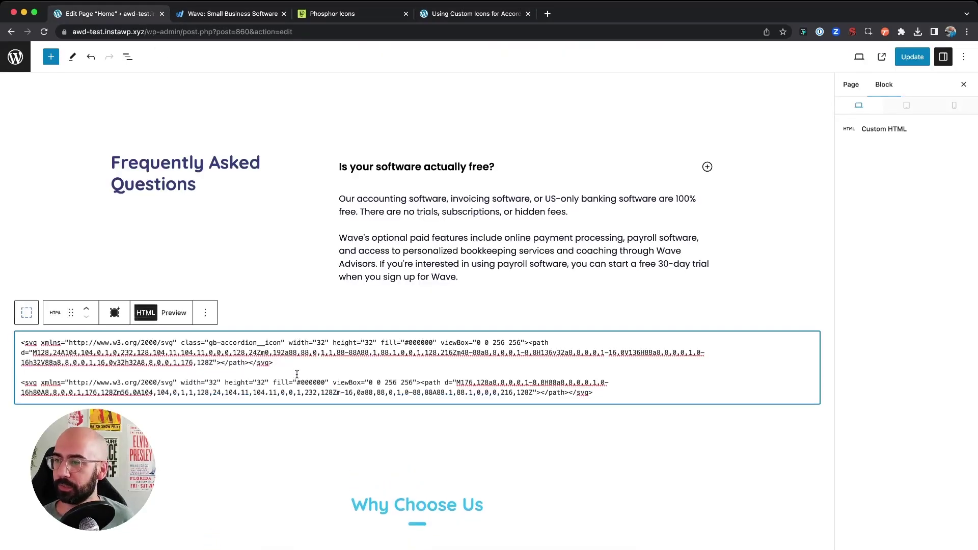
# Copy the open state class from the article and add class="gb-accordion__icon-open" to the minus-circle SVG tag.
pyautogui.click(441, 14)
pyautogui.moveTo(530, 153); pyautogui.dragTo(615, 157)
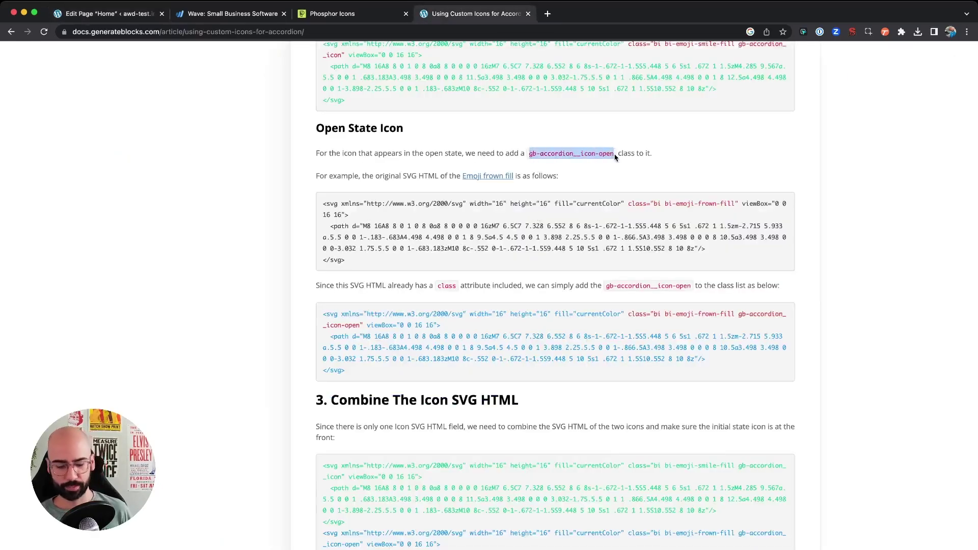
pyautogui.click(128, 14)
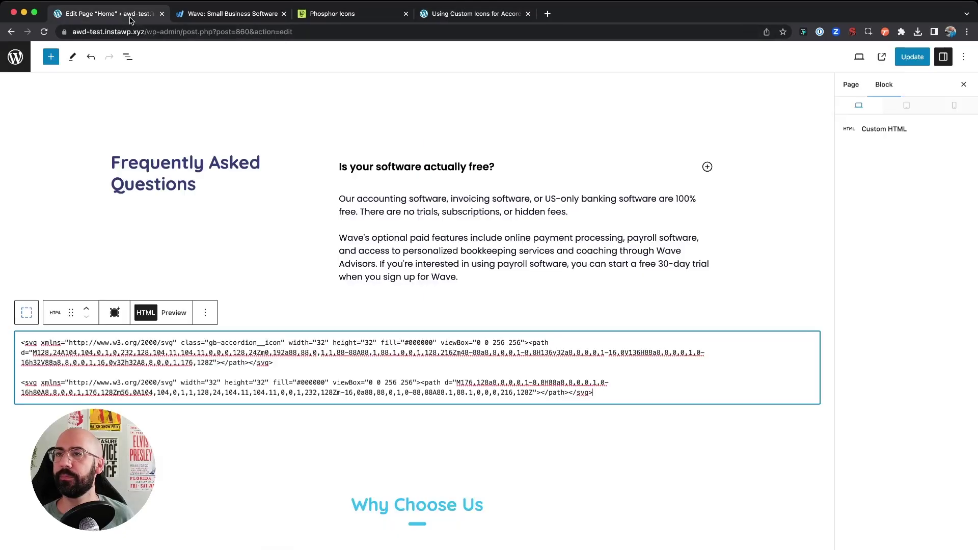
pyautogui.click(181, 382)
pyautogui.write('class="gb-accordion__icon-open"')
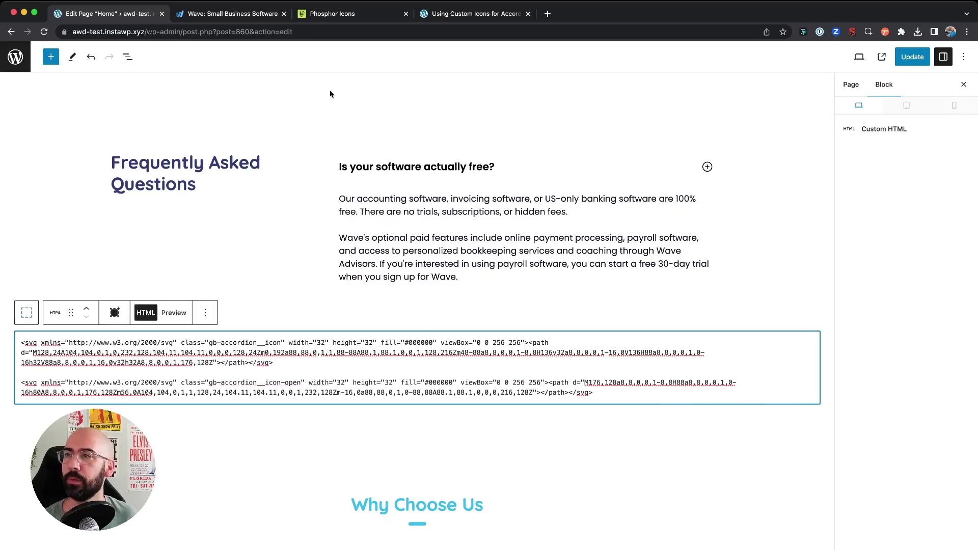
# Read the article's section on combining the icon SVG HTML and remove the blank line between the two SVGs in the Custom HTML block.
pyautogui.click(474, 13)
pyautogui.scroll(-2, 411, 270)
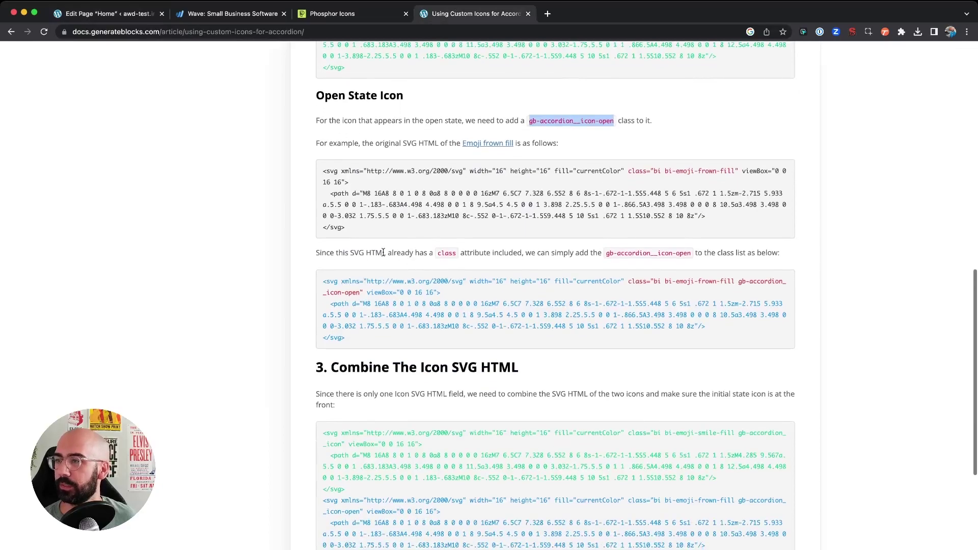
pyautogui.scroll(-3, 383, 252)
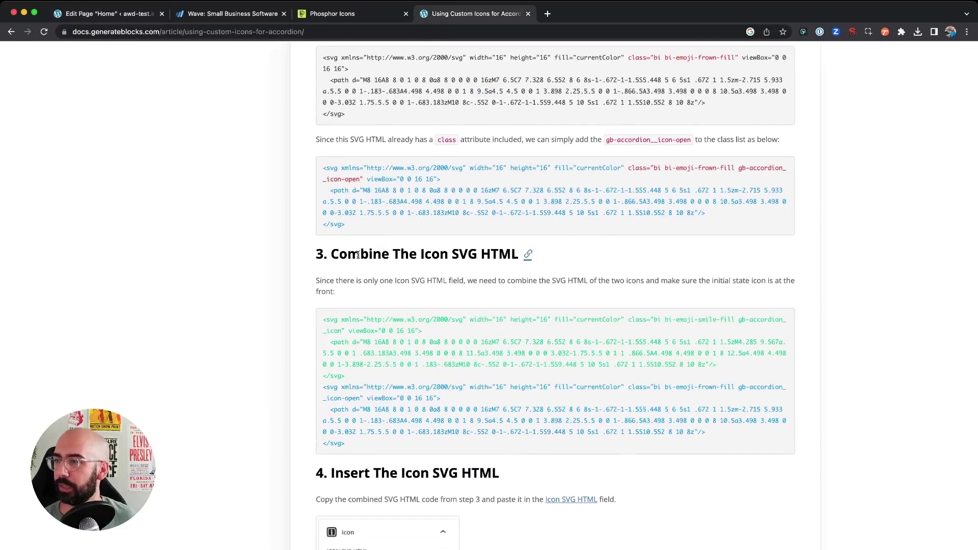
pyautogui.scroll(-2, 358, 255)
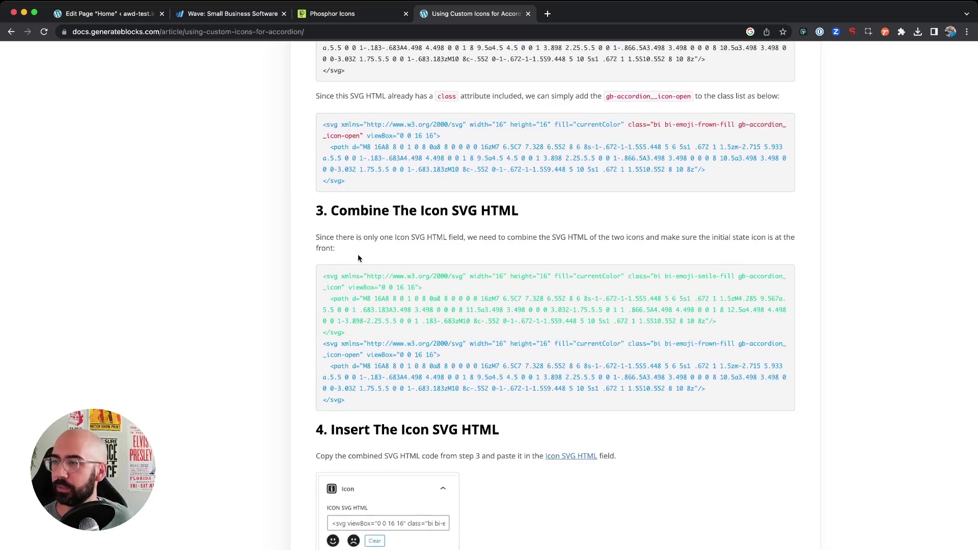
pyautogui.click(111, 14)
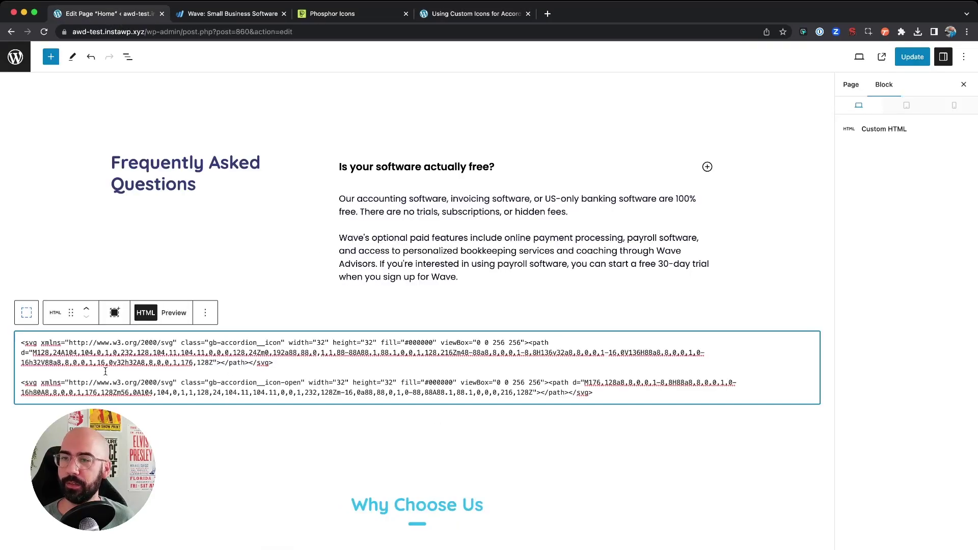
pyautogui.press('BackSpace')
# Copy the combined SVG code and replace the accordion title's icon SVG HTML with it.
pyautogui.press('super+a')
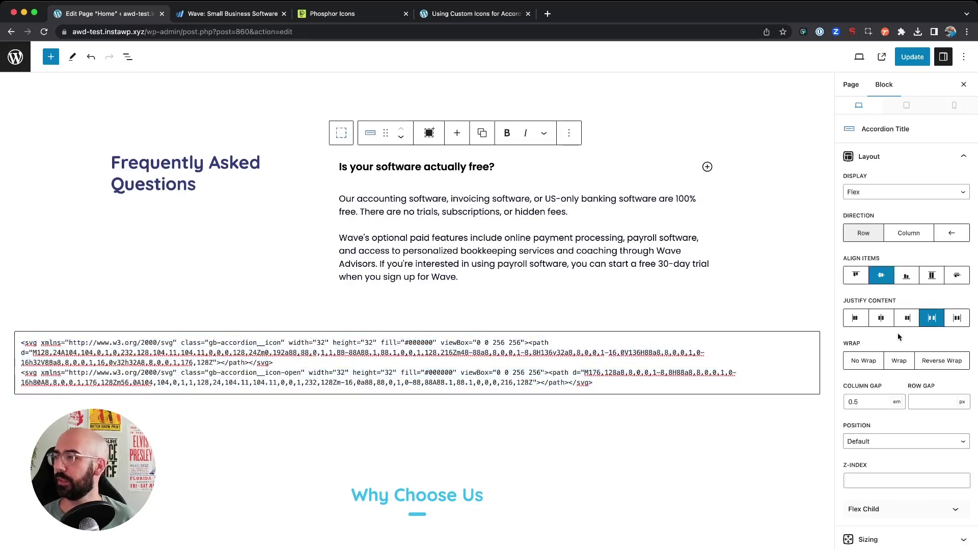
pyautogui.scroll(-15, 906, 340)
pyautogui.scroll(-3, 906, 340)
pyautogui.click(897, 259)
pyautogui.hotkey('ctrl', 'a')
pyautogui.press('super+v')
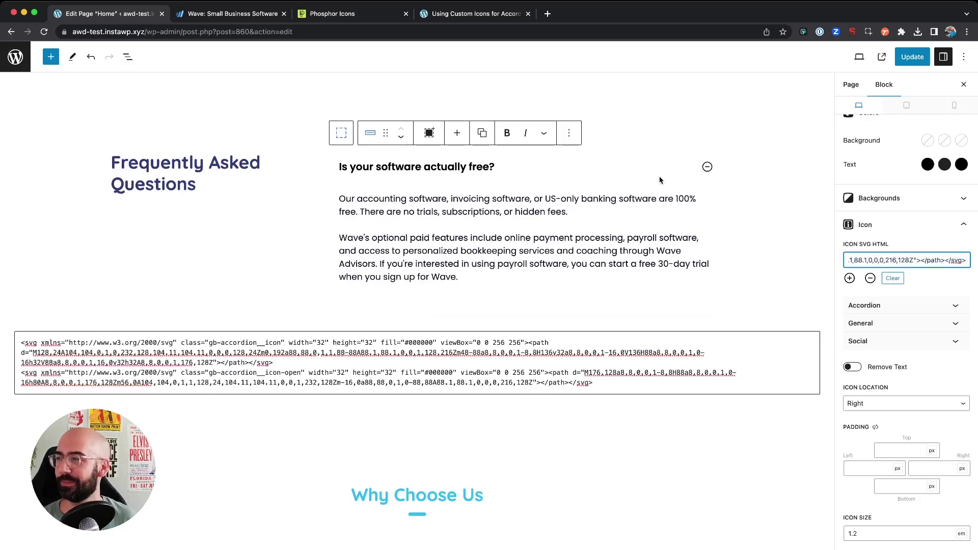
# Delete the Custom HTML block holding the two SVGs from the FAQ section.
pyautogui.click(188, 346)
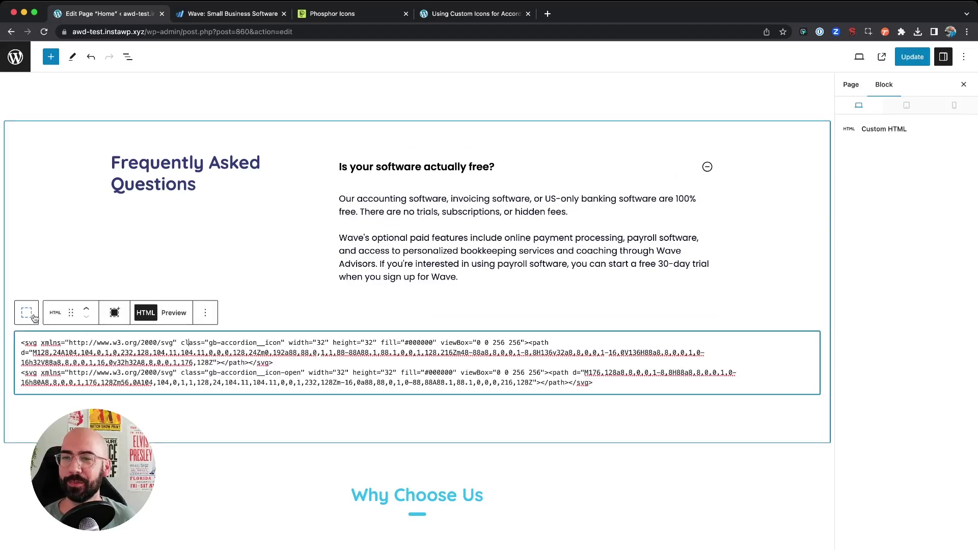
pyautogui.click(205, 313)
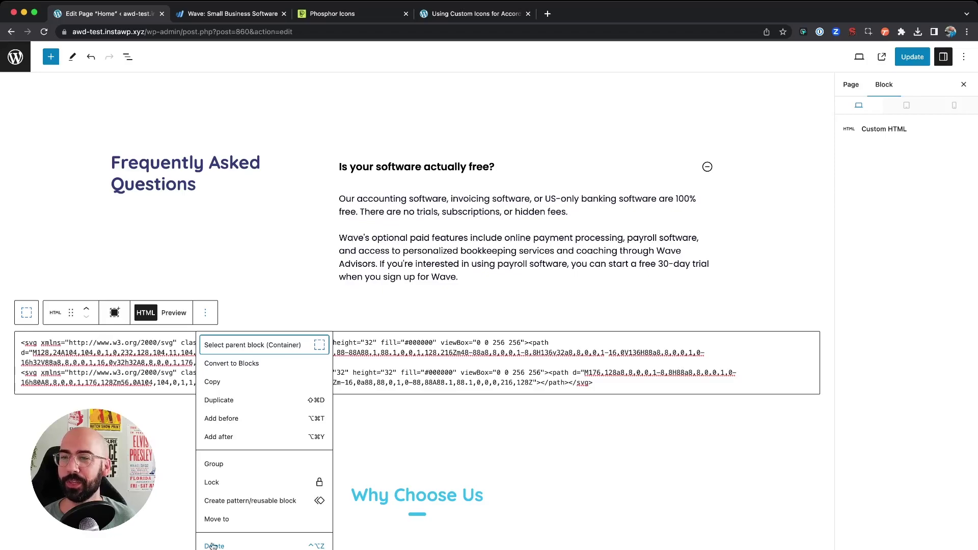
pyautogui.click(213, 546)
pyautogui.scroll(3, 387, 286)
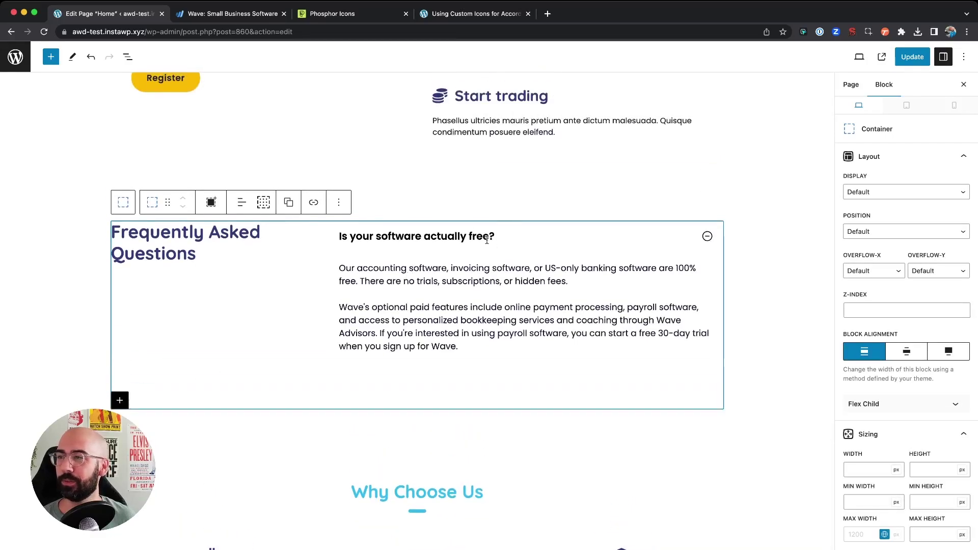
# Add a second accordion item and replace its title with Wave's question "What's the catch—how does Wave make money?".
pyautogui.click(572, 235)
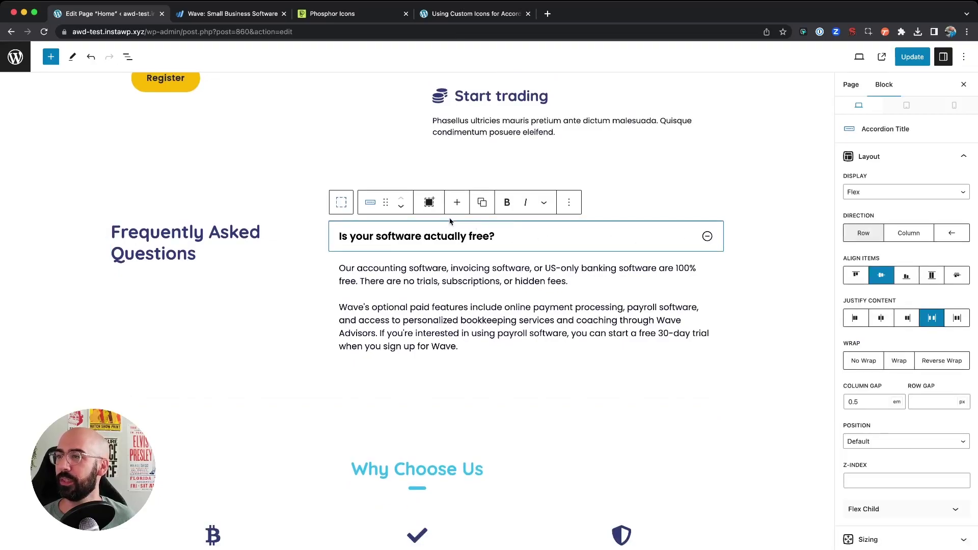
pyautogui.click(458, 203)
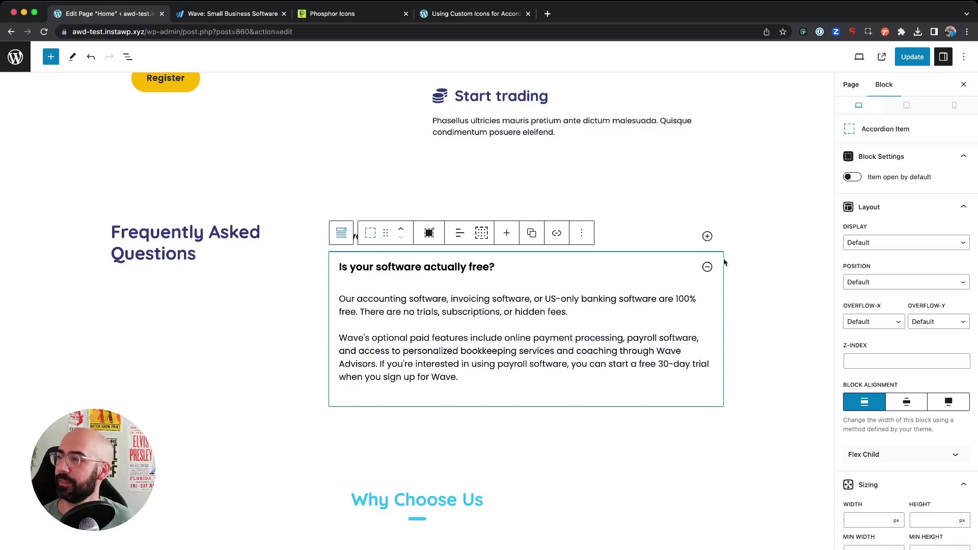
pyautogui.click(242, 15)
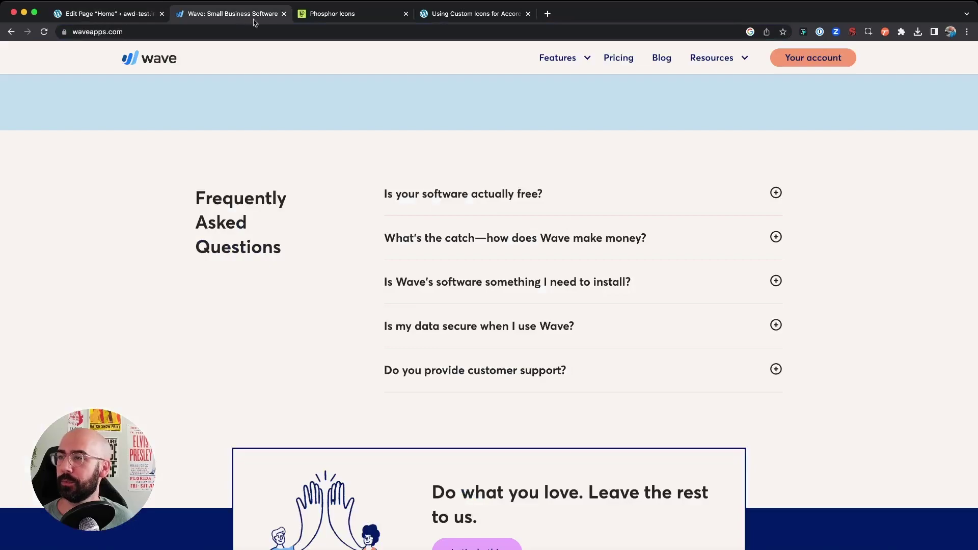
pyautogui.moveTo(370, 239); pyautogui.dragTo(650, 241)
pyautogui.press('super+c')
pyautogui.click(144, 16)
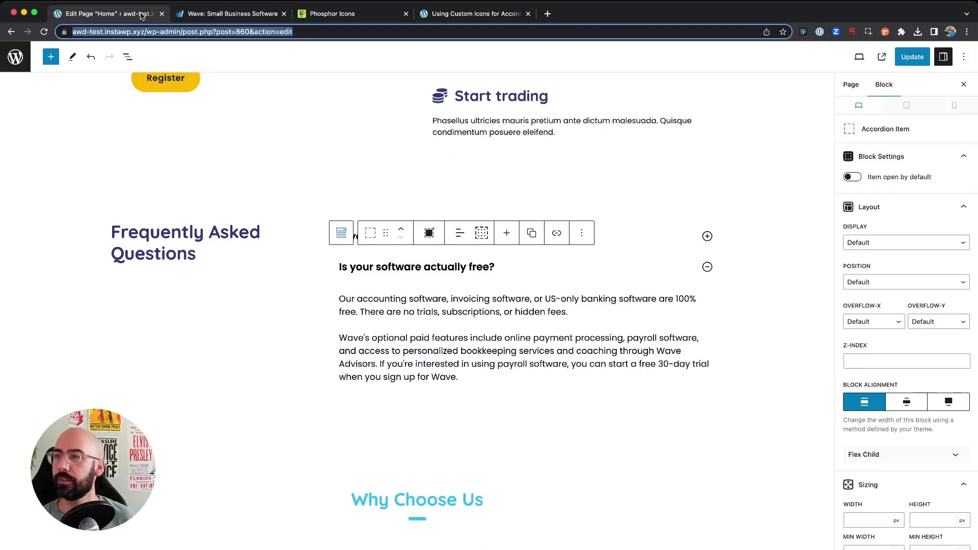
pyautogui.click(417, 266)
pyautogui.press('super+a')
pyautogui.press('super+v')
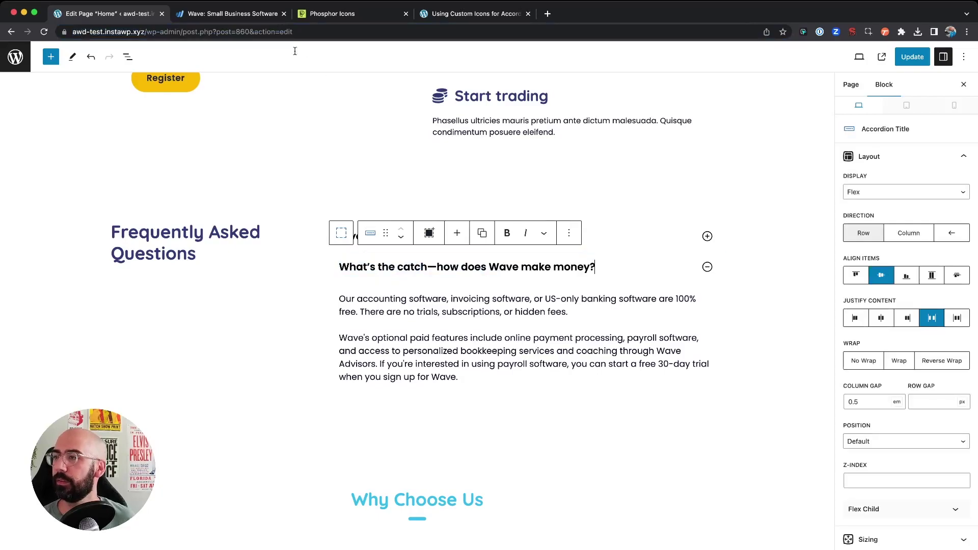
# Replace the second accordion item's content with Wave's answer on how it makes money and remove the empty paragraph between its two paragraphs.
pyautogui.click(243, 14)
pyautogui.click(776, 237)
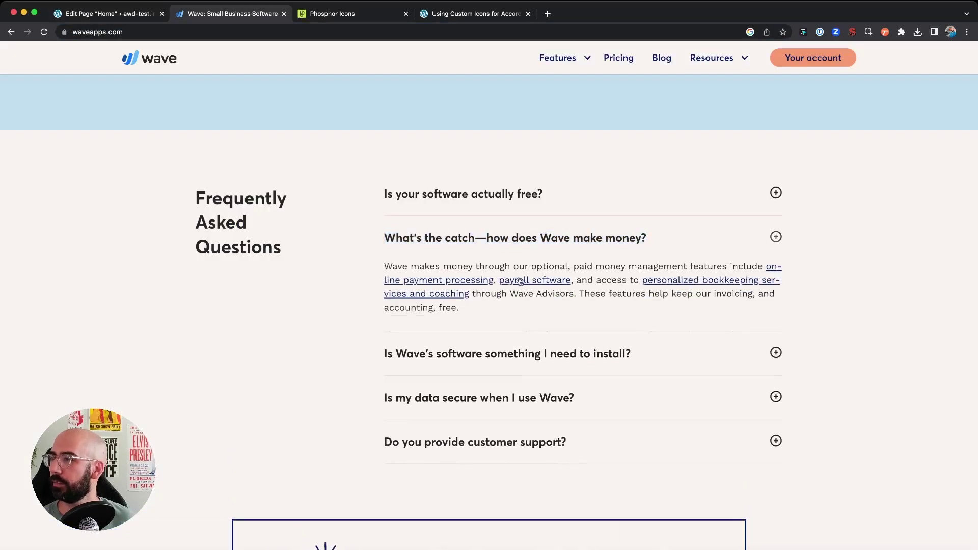
pyautogui.moveTo(374, 264); pyautogui.dragTo(521, 351)
pyautogui.press('super+c')
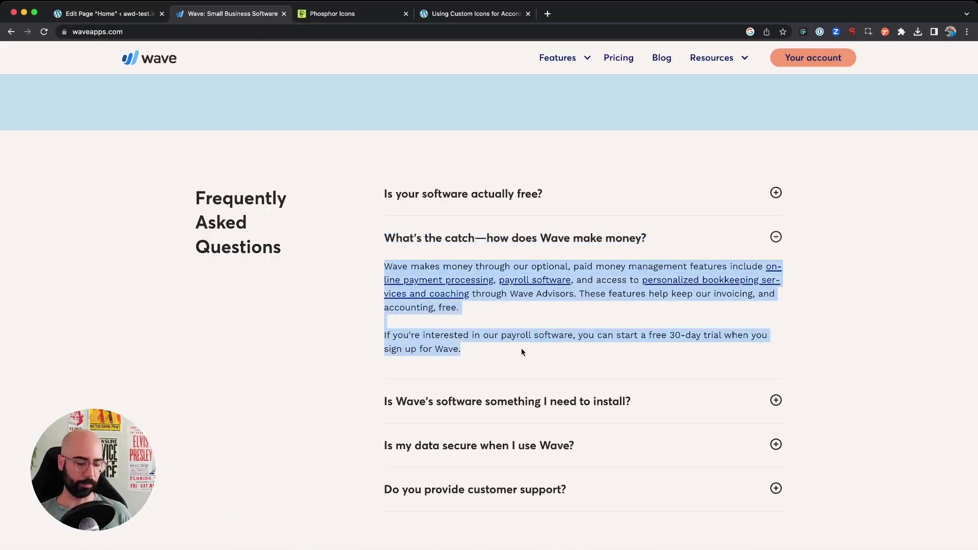
pyautogui.click(143, 15)
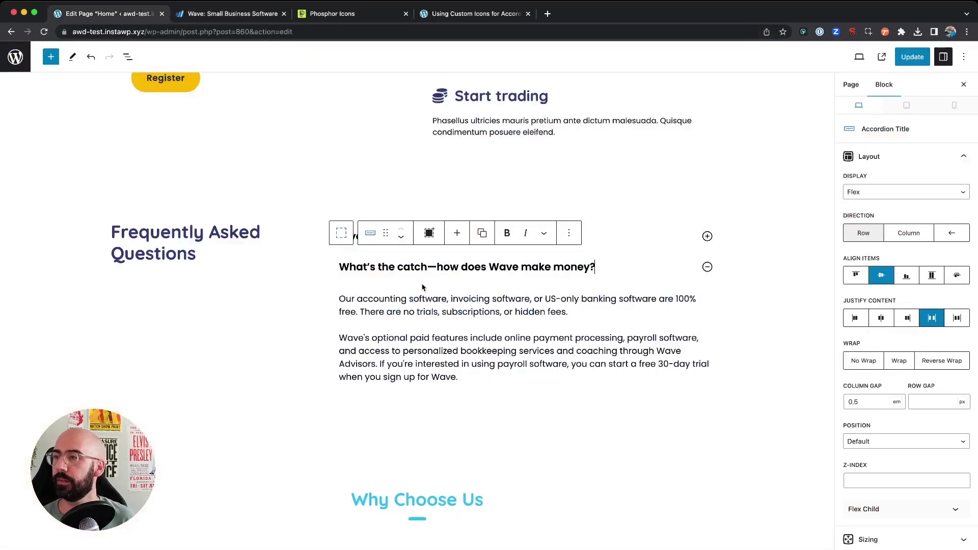
pyautogui.click(393, 300)
pyautogui.click(351, 274)
pyautogui.moveTo(475, 382); pyautogui.dragTo(331, 294)
pyautogui.press('super+v')
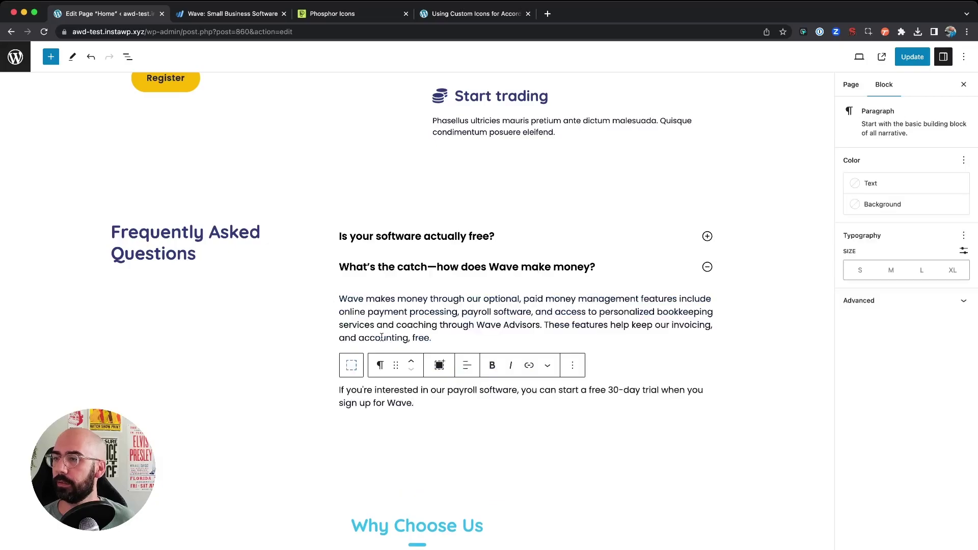
pyautogui.click(376, 362)
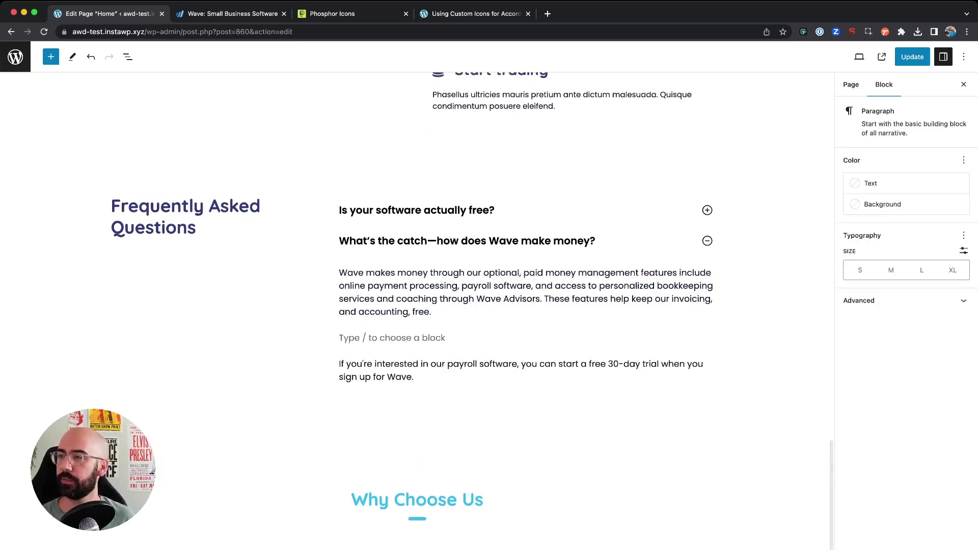
pyautogui.press('BackSpace')
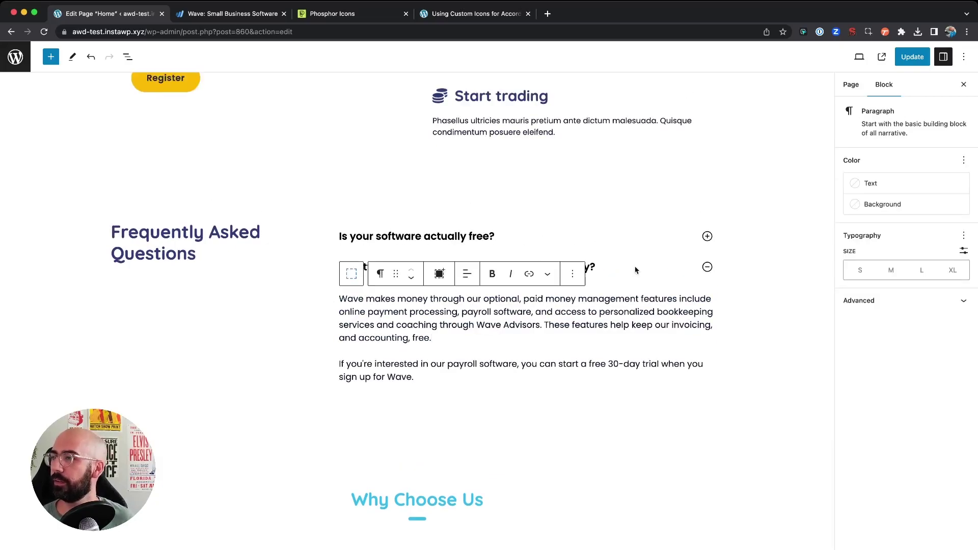
# Add a third accordion item and expand the answer to "Is Wave's software something I need to install?" on Wave's page.
pyautogui.click(545, 256)
pyautogui.click(341, 233)
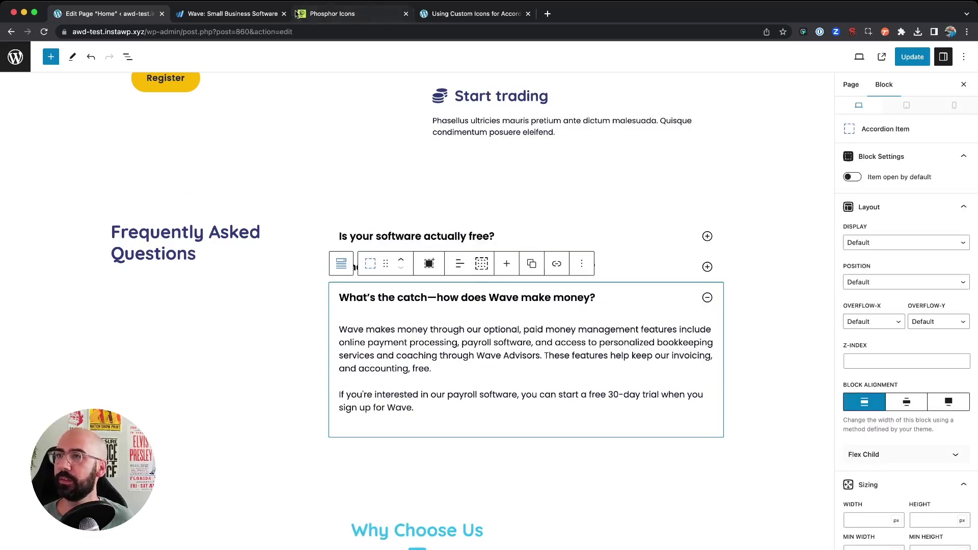
pyautogui.click(256, 17)
pyautogui.click(410, 402)
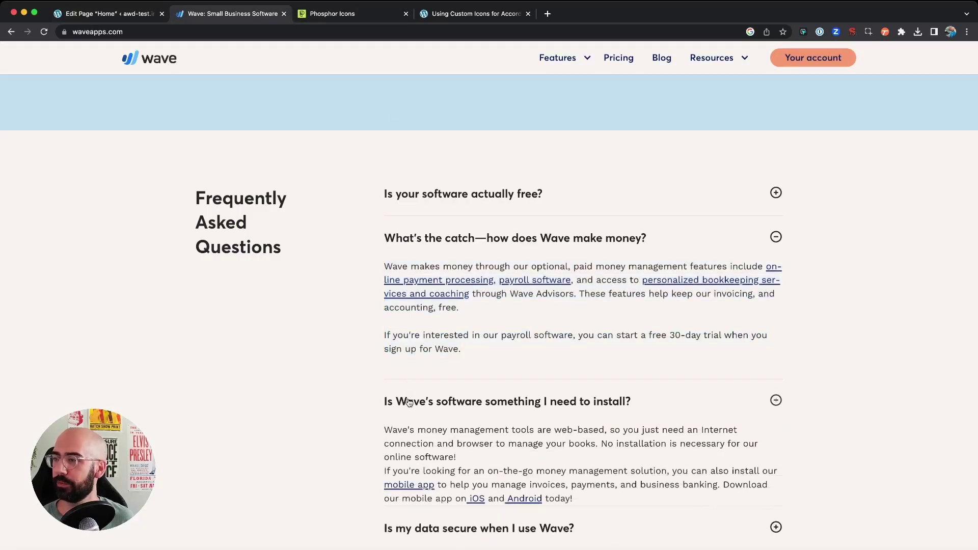
pyautogui.scroll(-3, 407, 400)
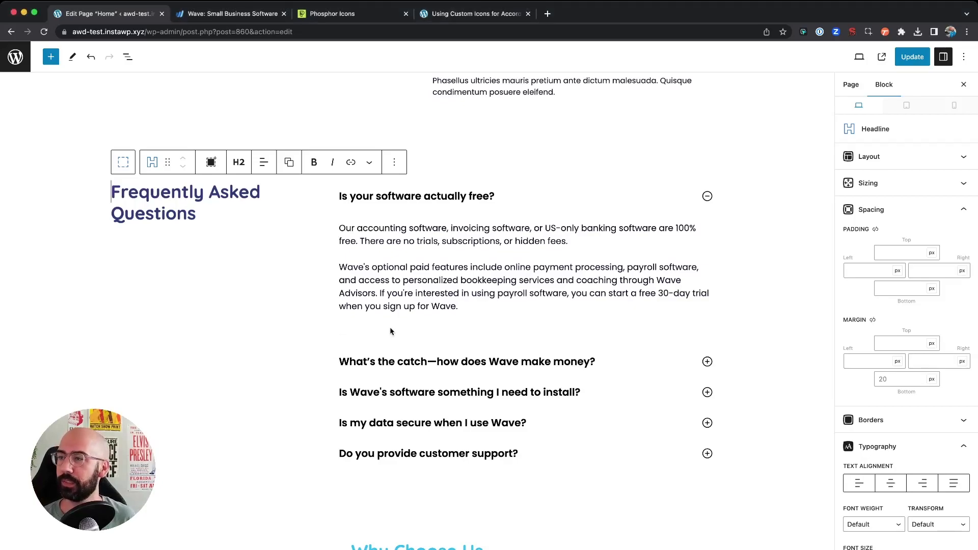
# Compare the five-question accordion in the editor with Wave's FAQ section, expanding and collapsing Wave's questions.
pyautogui.scroll(-2, 408, 302)
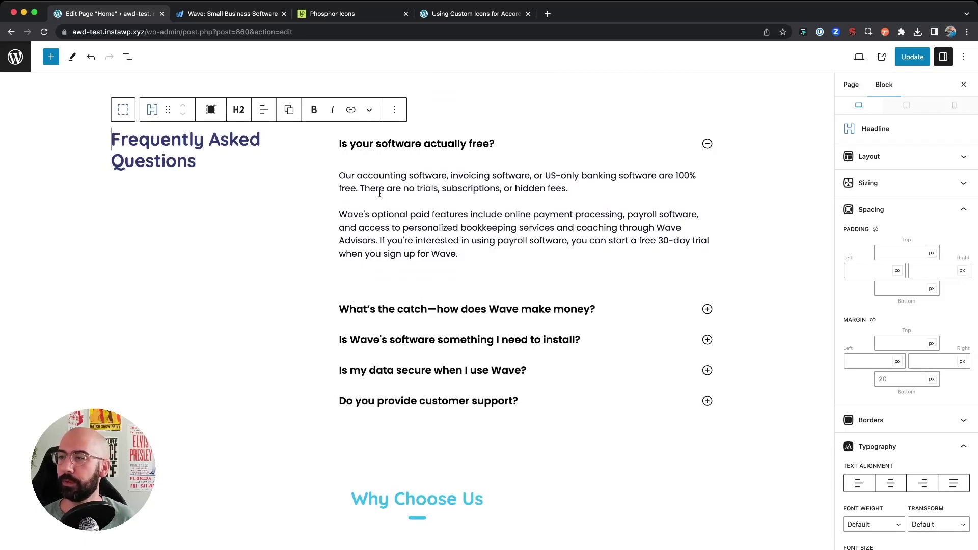
pyautogui.click(257, 18)
pyautogui.click(519, 255)
pyautogui.click(532, 287)
pyautogui.scroll(2, 529, 211)
pyautogui.click(529, 200)
pyautogui.scroll(3, 530, 202)
pyautogui.click(530, 202)
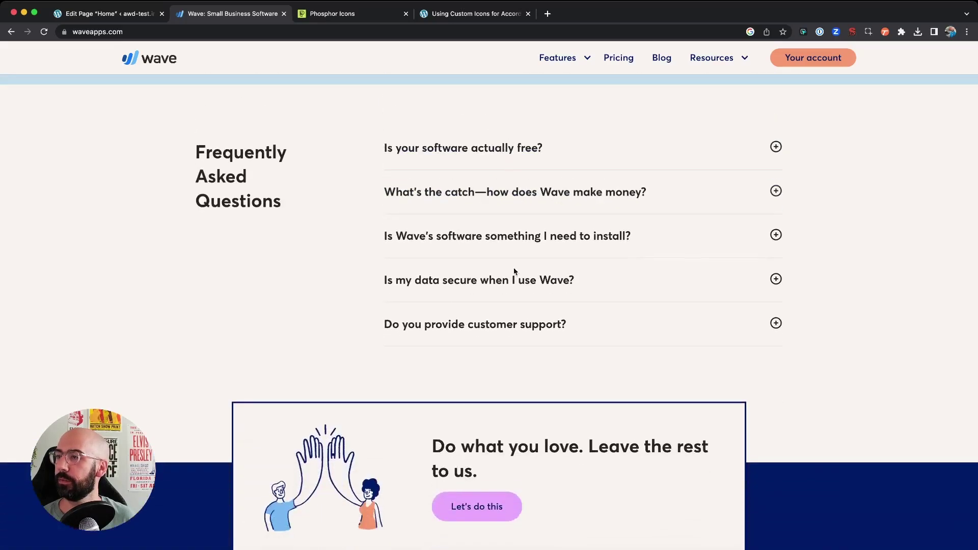
# View the home page on the front end in a new browser tab and find its Frequently Asked Questions section.
pyautogui.click(107, 14)
pyautogui.click(886, 58)
pyautogui.click(882, 57)
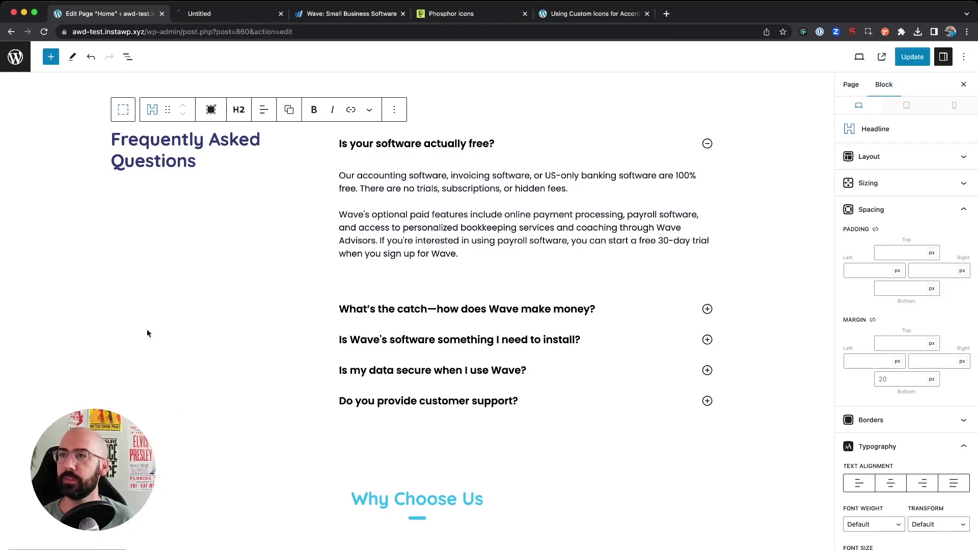
pyautogui.click(244, 15)
pyautogui.scroll(-15, 545, 287)
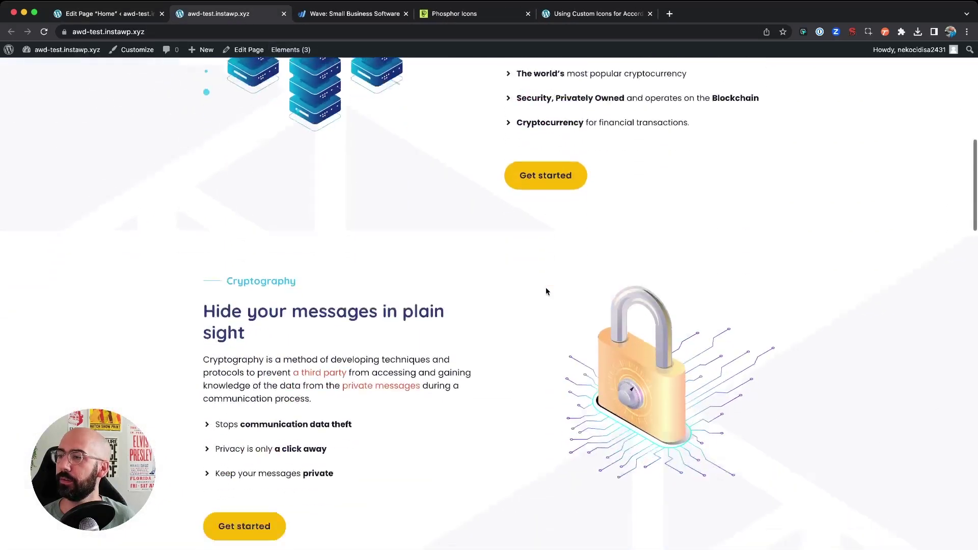
pyautogui.scroll(-9, 546, 289)
pyautogui.scroll(2, 547, 288)
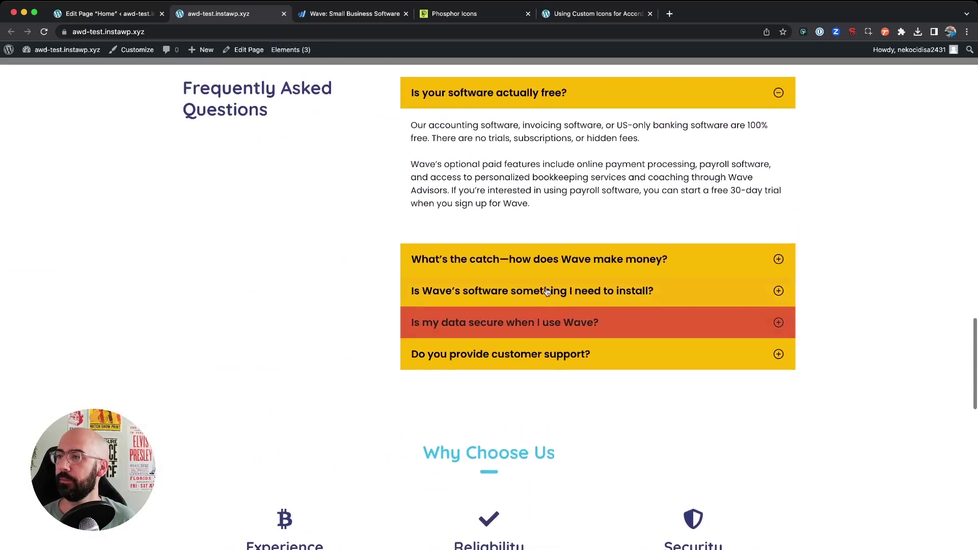
pyautogui.scroll(1, 484, 206)
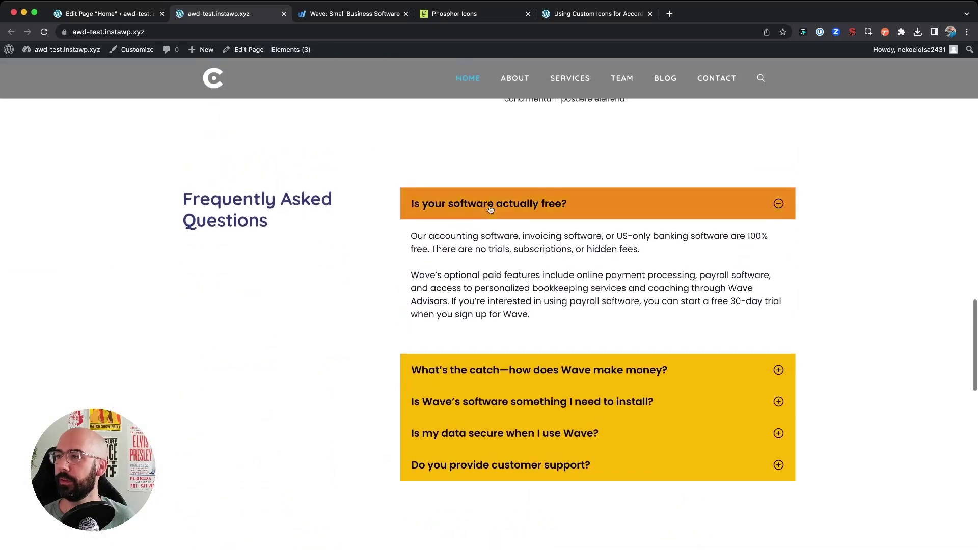
# Test opening and closing the FAQ accordion questions on the front end, checking the toggle icons and title background colors.
pyautogui.click(537, 211)
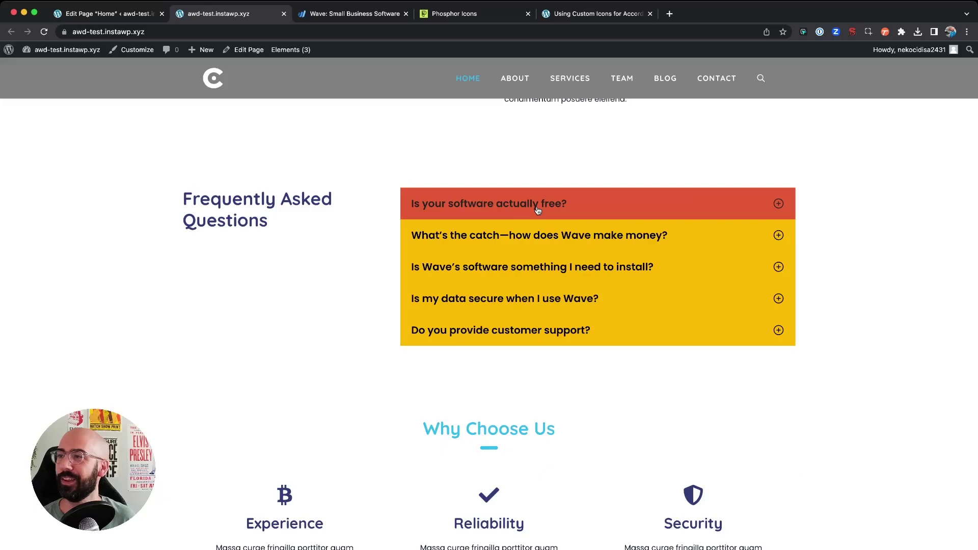
pyautogui.click(537, 210)
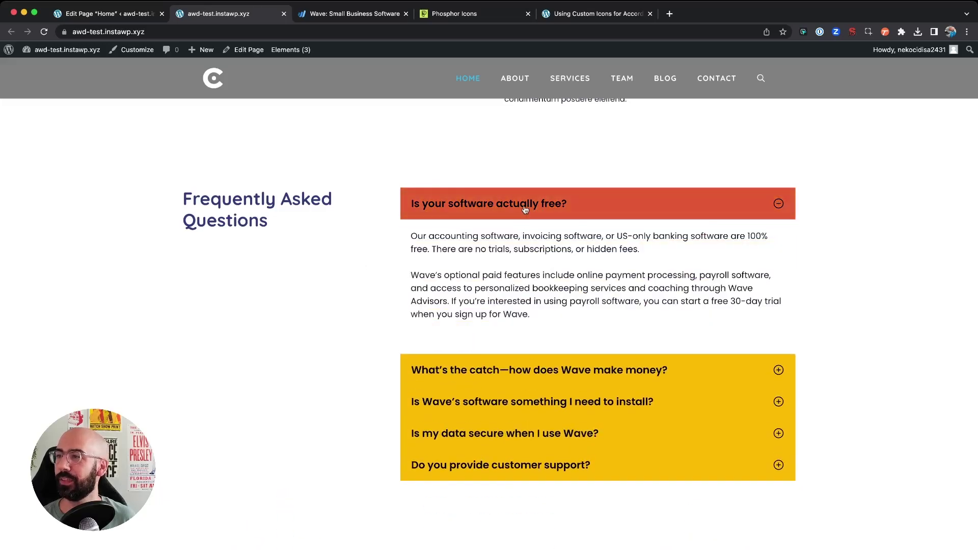
pyautogui.click(545, 377)
pyautogui.click(542, 400)
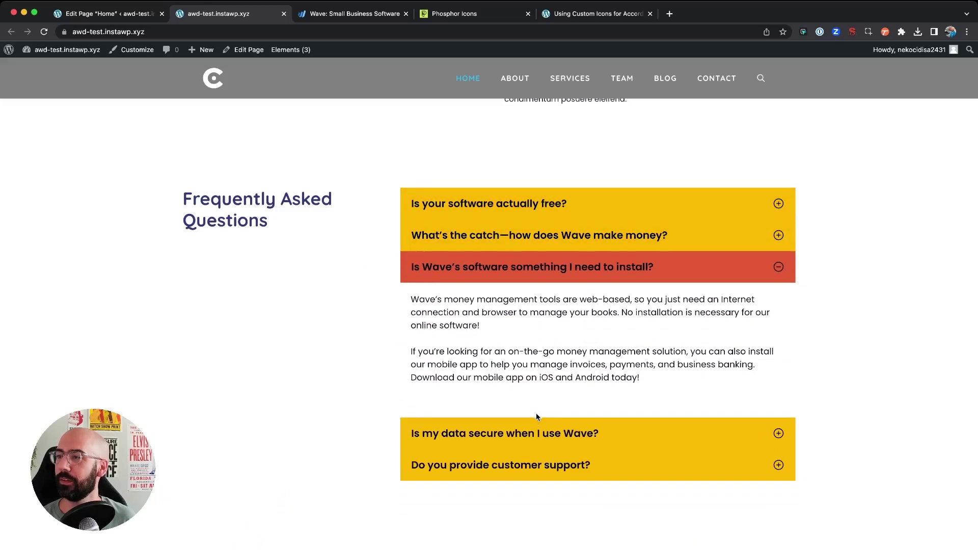
pyautogui.click(533, 425)
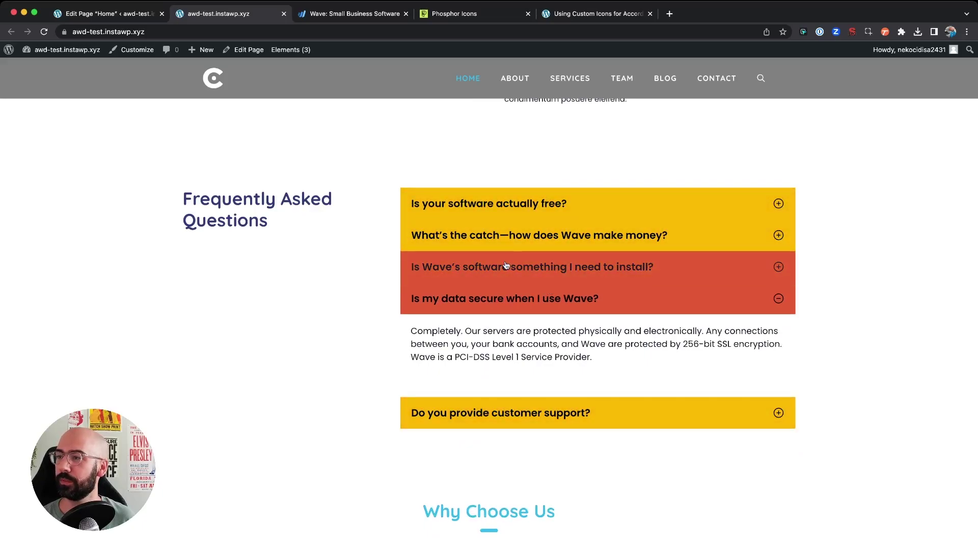
pyautogui.click(506, 421)
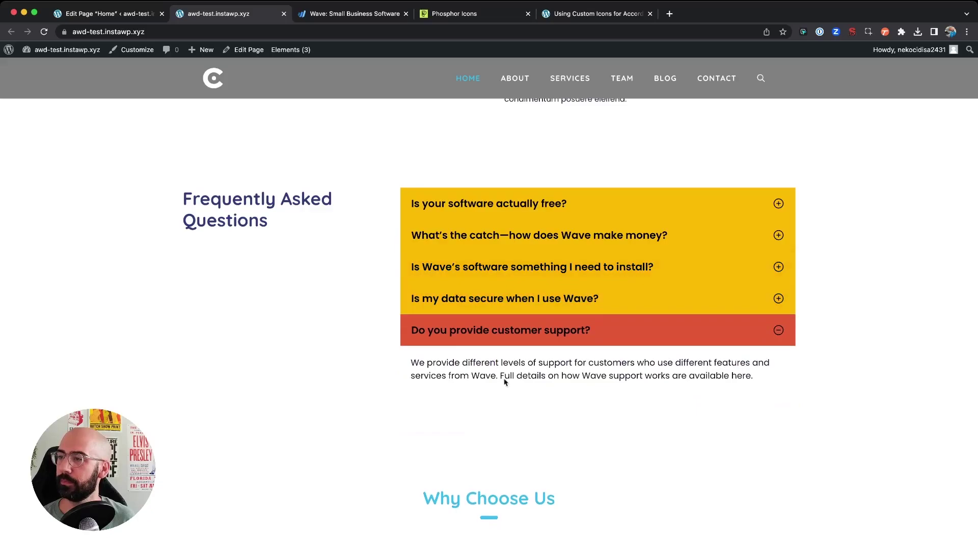
pyautogui.click(511, 262)
pyautogui.click(506, 227)
pyautogui.click(499, 195)
pyautogui.scroll(1, 477, 164)
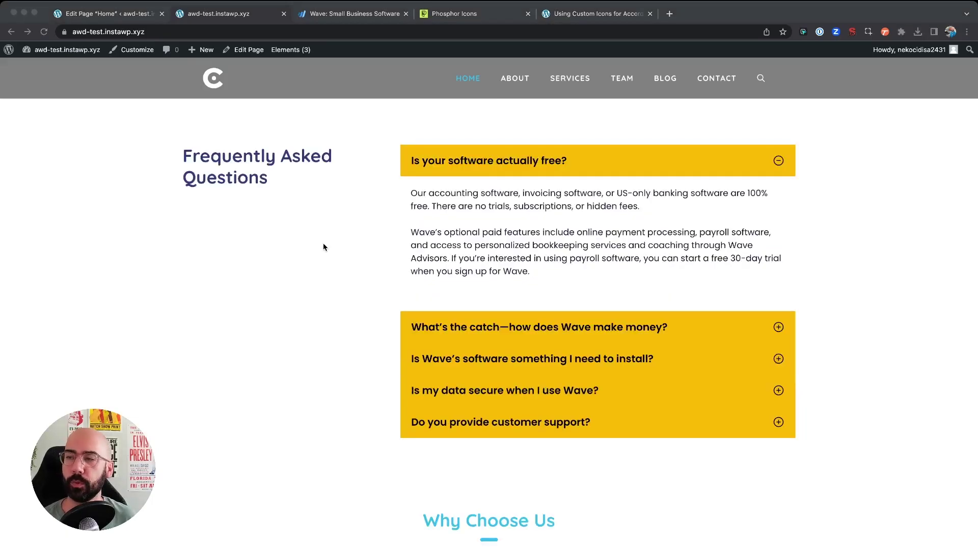
pyautogui.click(415, 200)
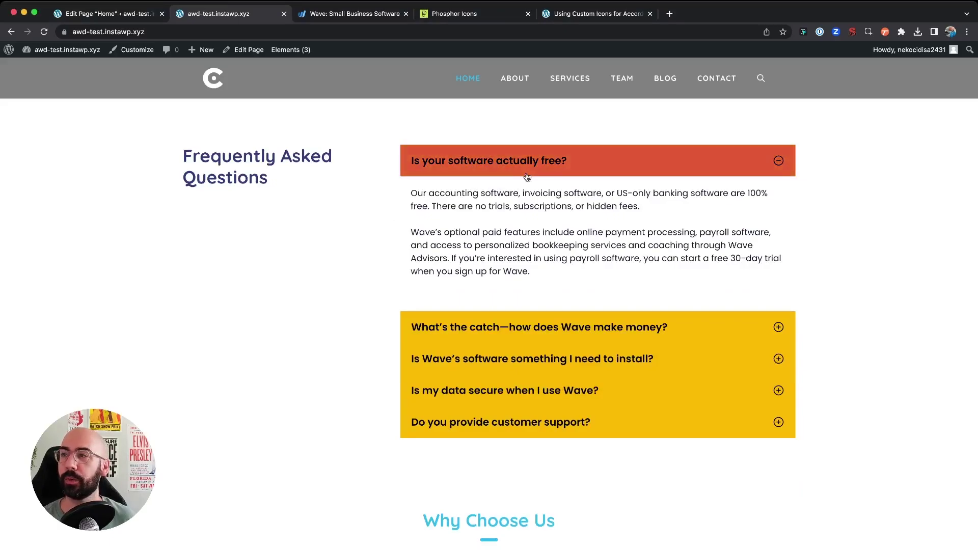
# Examine the theme's button background and text colors in the Customizer against the page's buttons and FAQ accordion titles, then close the Customizer.
pyautogui.click(113, 52)
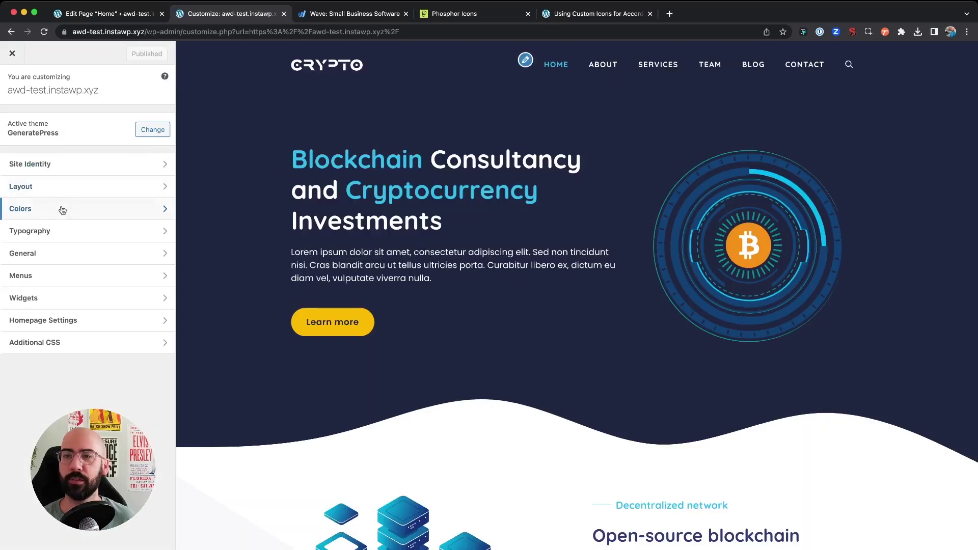
pyautogui.click(58, 209)
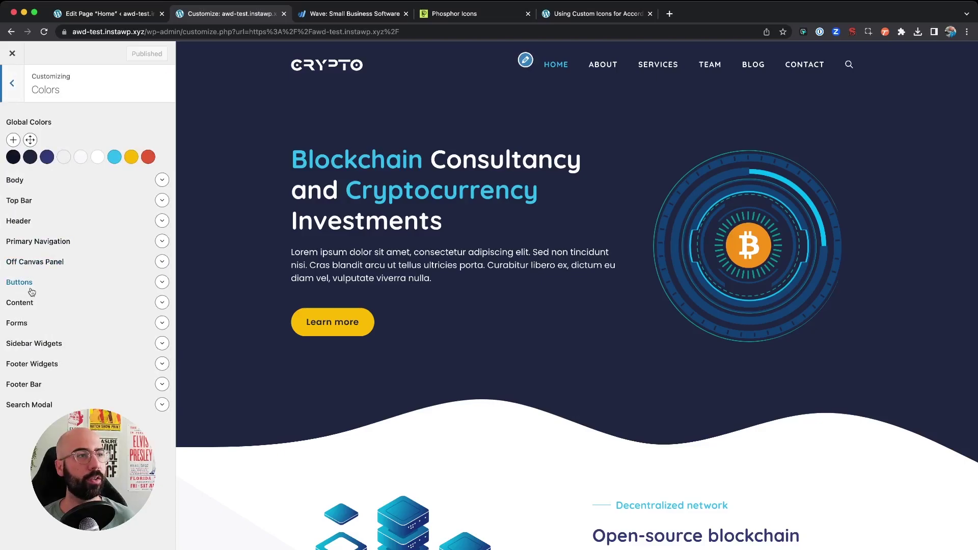
pyautogui.click(161, 283)
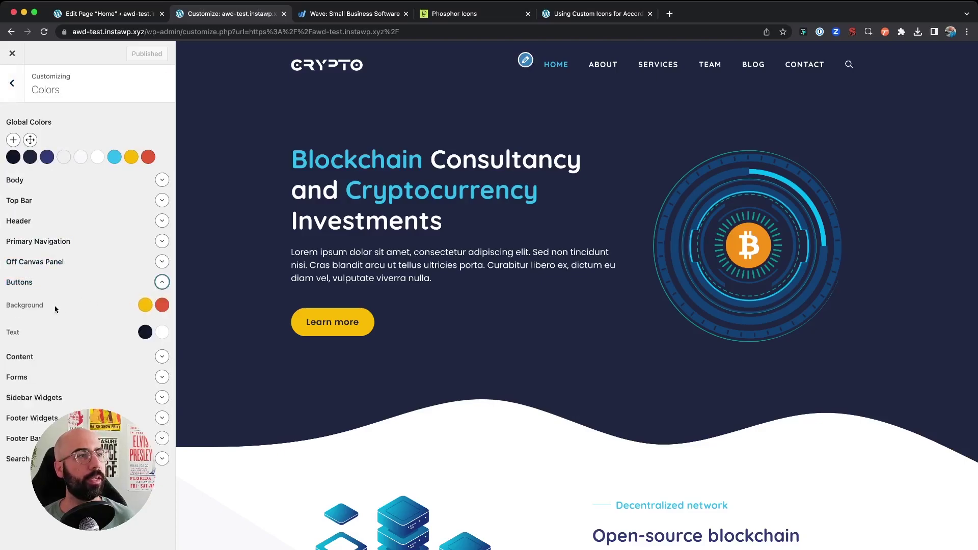
pyautogui.scroll(-2, 353, 334)
pyautogui.scroll(-20, 353, 335)
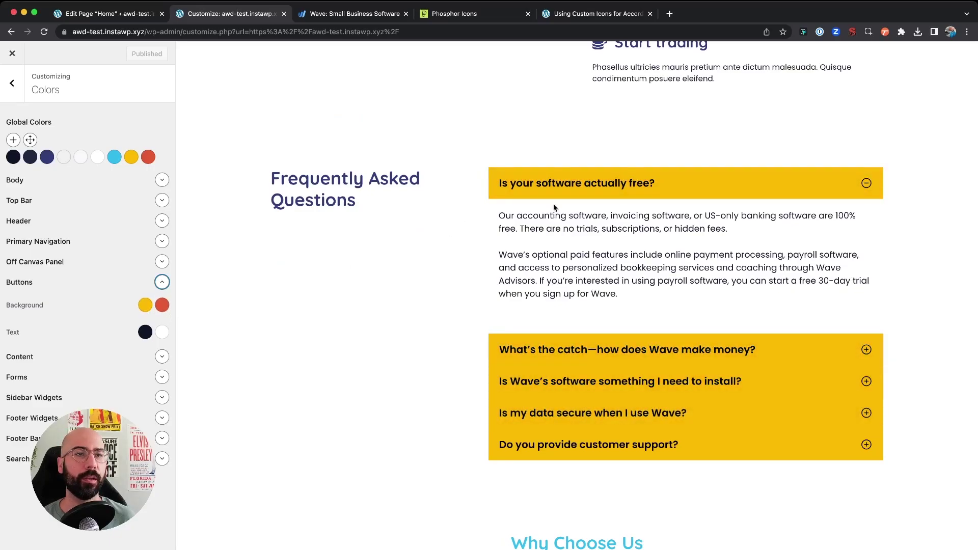
pyautogui.scroll(5, 360, 301)
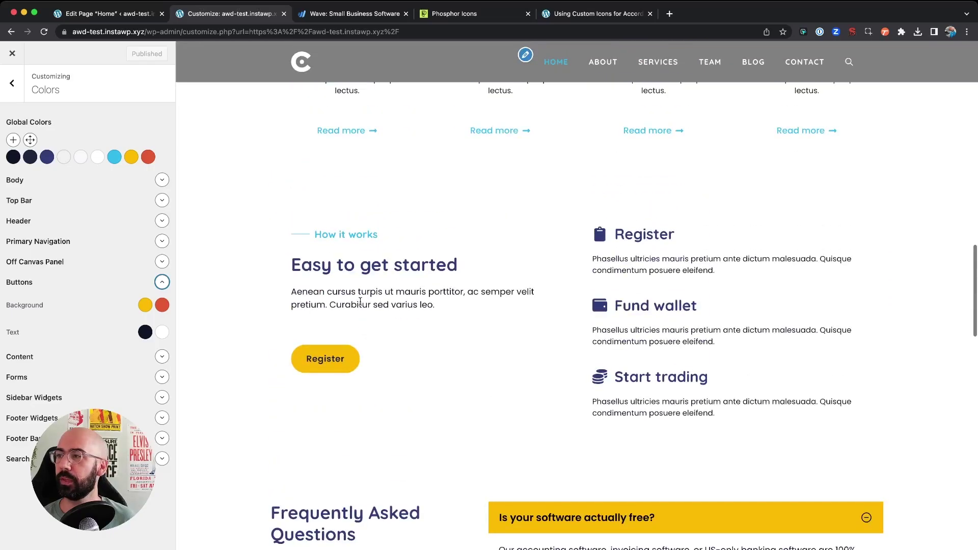
pyautogui.scroll(-2, 360, 302)
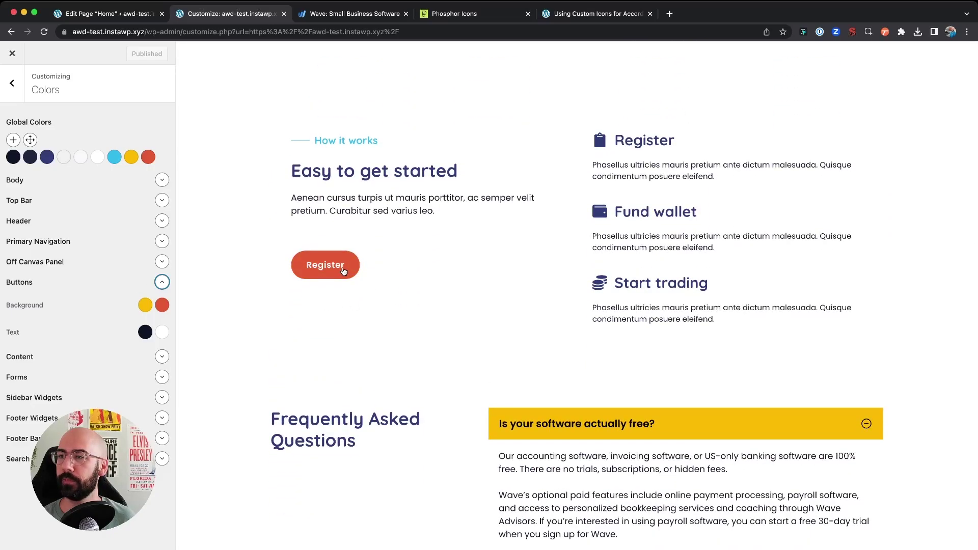
pyautogui.scroll(-5, 304, 376)
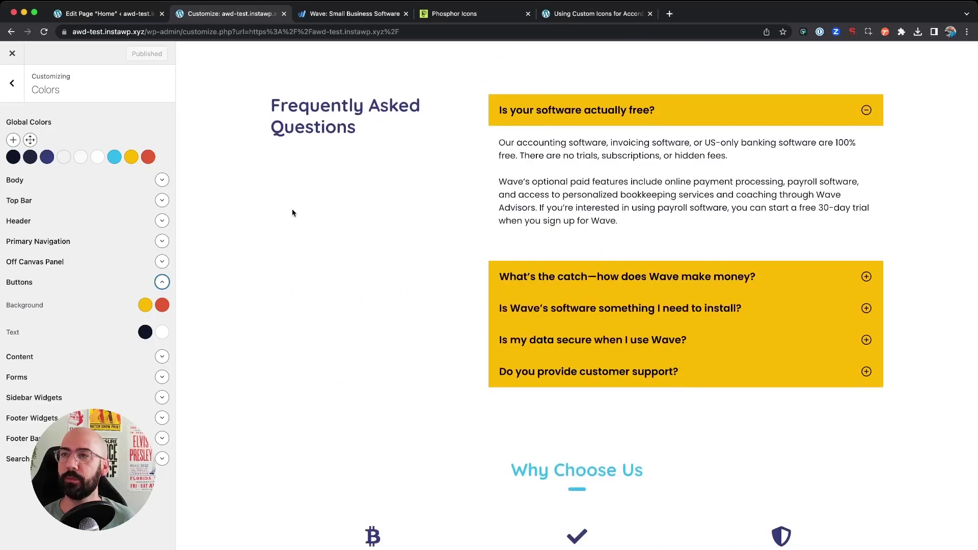
pyautogui.click(13, 53)
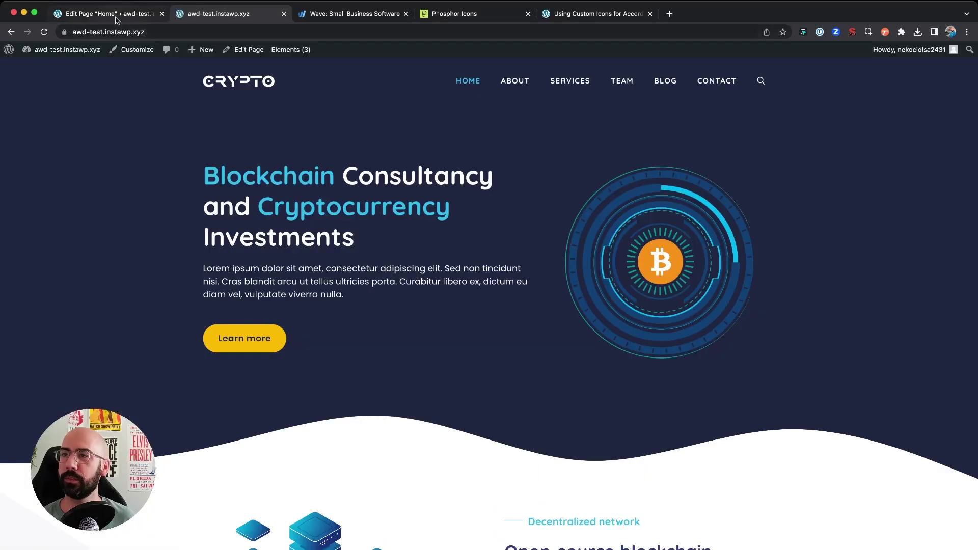
# Set all three background color states of the accordion question titles to white, var(--base-3), in the page editor and update the page.
pyautogui.click(117, 15)
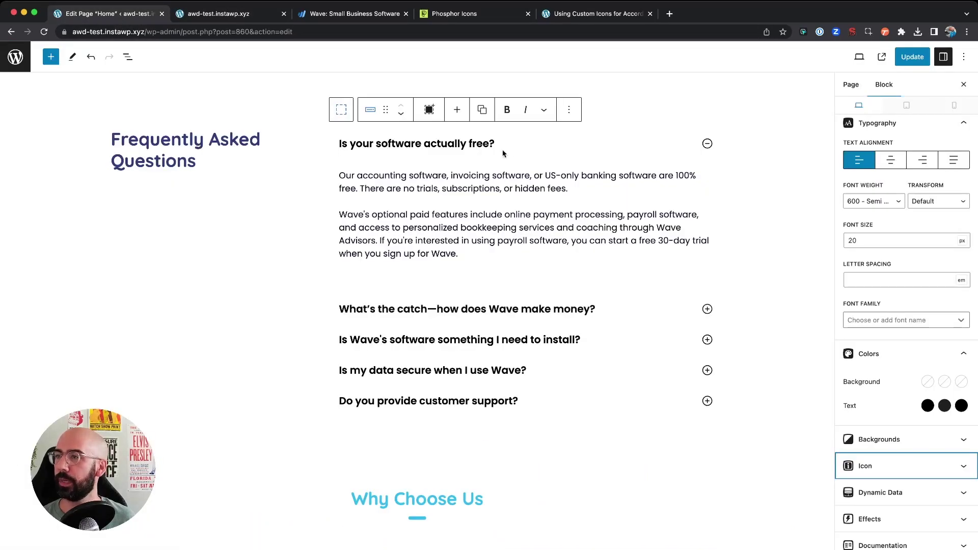
pyautogui.click(518, 143)
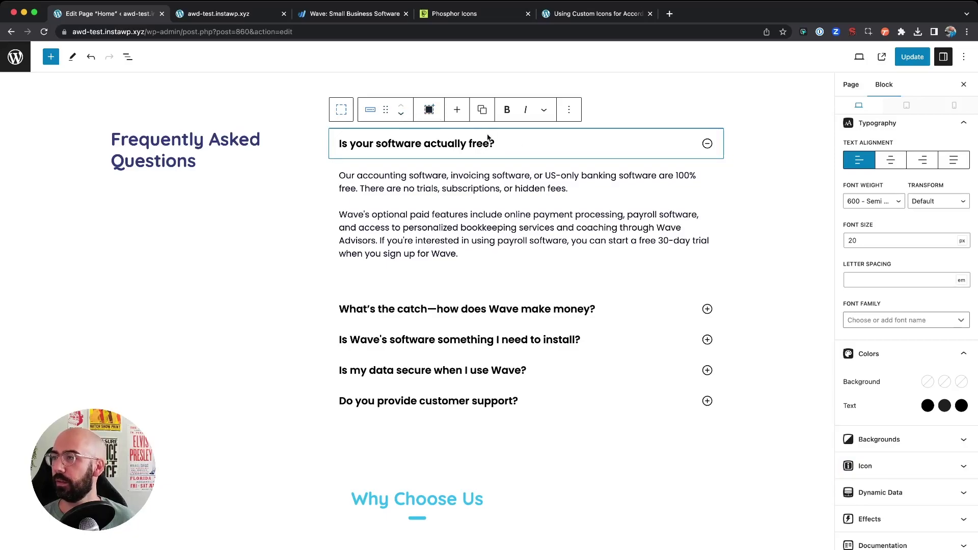
pyautogui.click(928, 383)
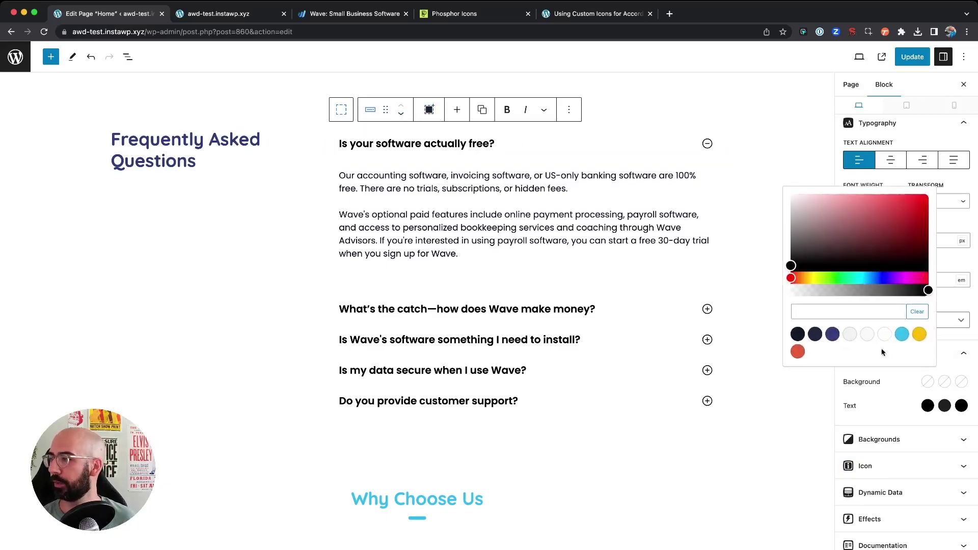
pyautogui.click(885, 334)
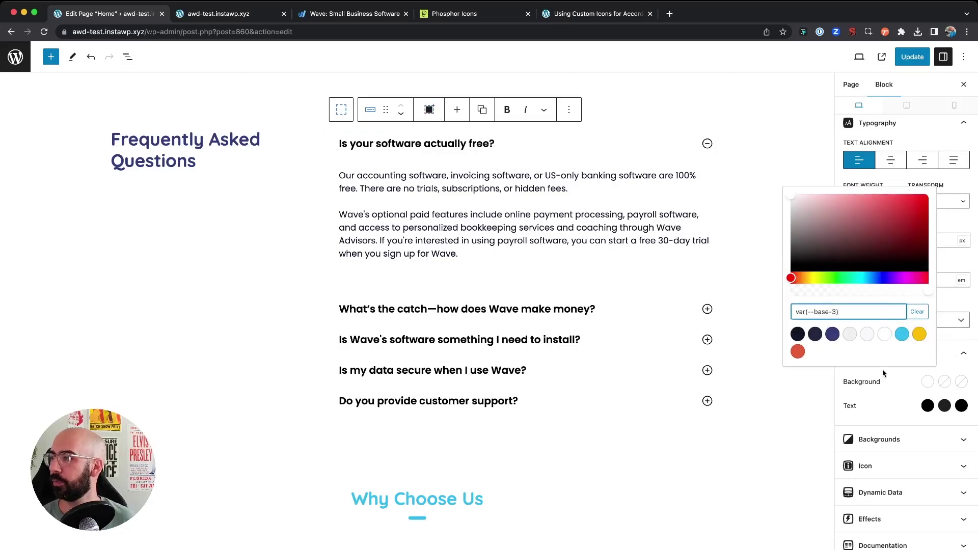
pyautogui.click(945, 382)
pyautogui.click(944, 381)
pyautogui.click(902, 335)
pyautogui.click(960, 381)
pyautogui.click(960, 382)
pyautogui.click(903, 335)
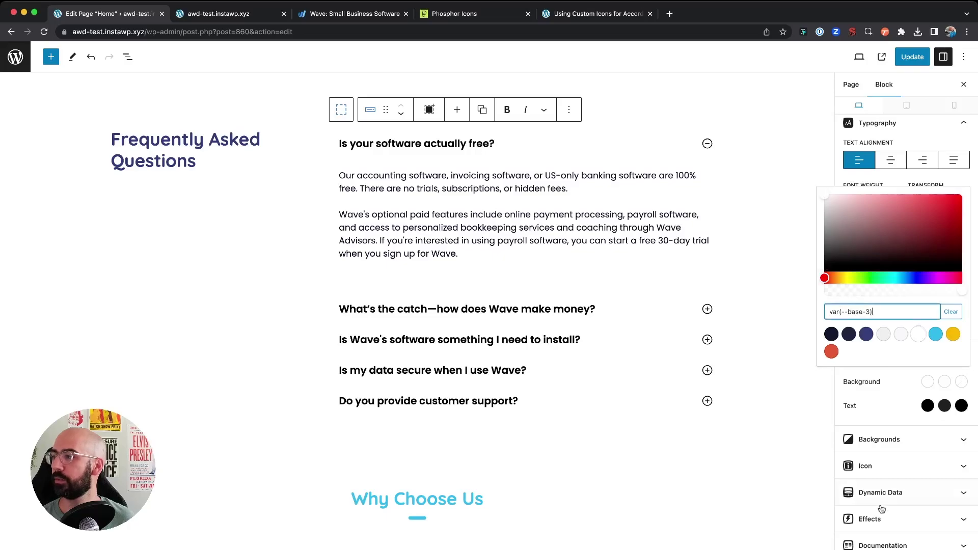
pyautogui.click(882, 507)
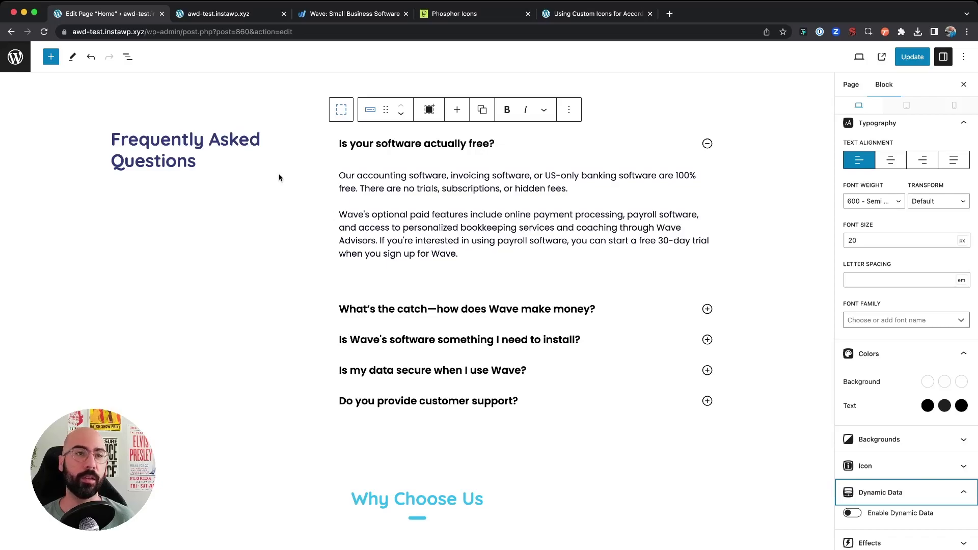
pyautogui.click(919, 62)
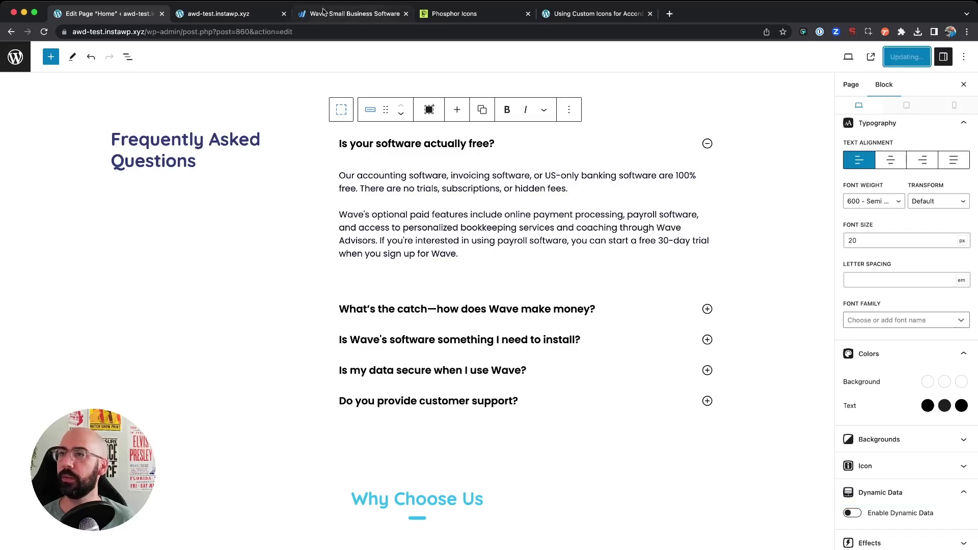
# Test opening and closing the first FAQ questions on the front end and compare the accordion's look with Wave's FAQ section.
pyautogui.click(250, 15)
pyautogui.scroll(-10, 306, 200)
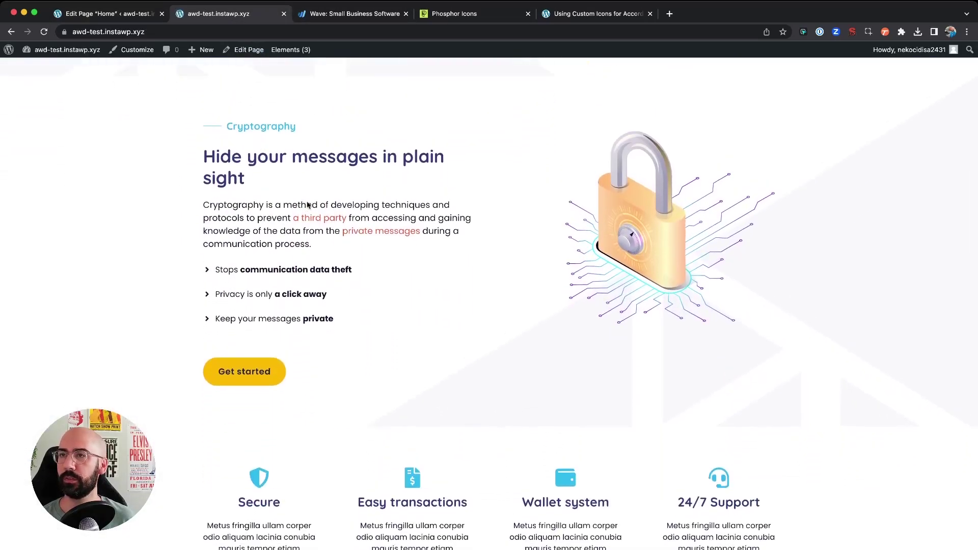
pyautogui.scroll(-10, 307, 204)
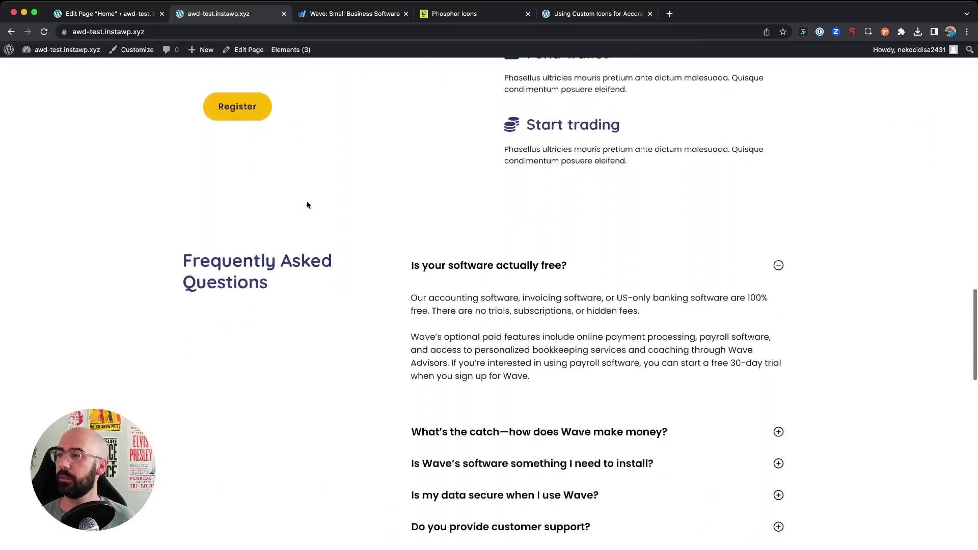
pyautogui.scroll(-2, 307, 204)
pyautogui.click(597, 217)
pyautogui.click(597, 216)
pyautogui.click(598, 216)
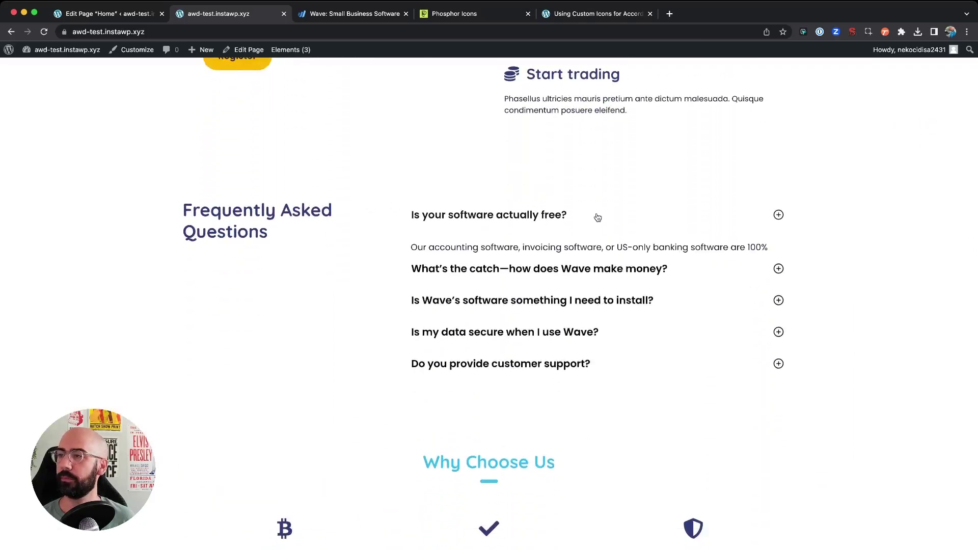
pyautogui.click(623, 253)
pyautogui.click(624, 253)
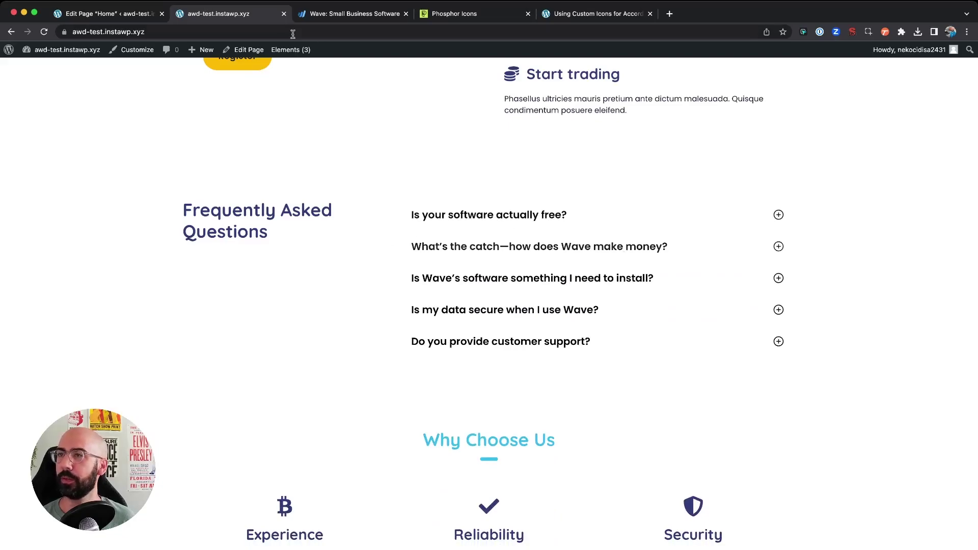
pyautogui.click(349, 15)
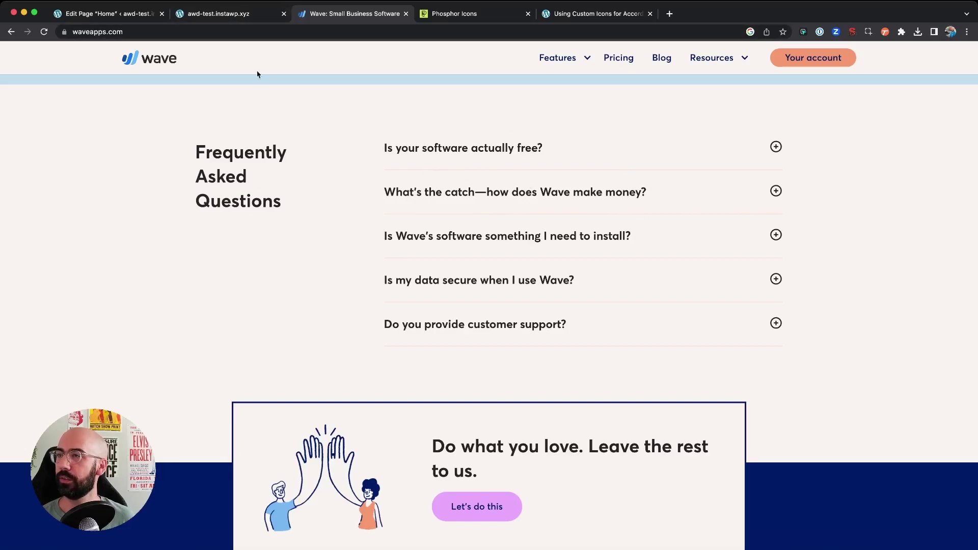
pyautogui.click(207, 14)
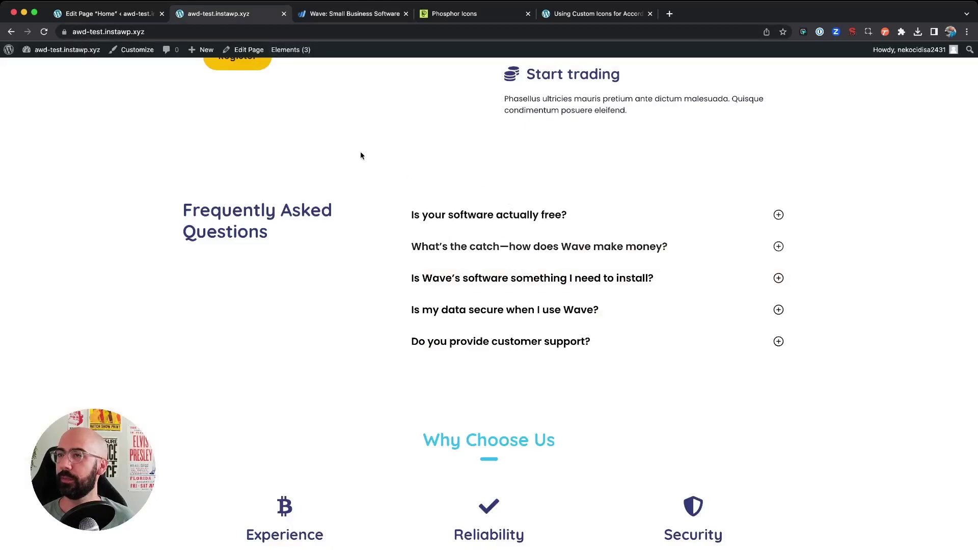
# Set the top and bottom padding of the accordion question titles to 25 px in the page editor.
pyautogui.click(124, 15)
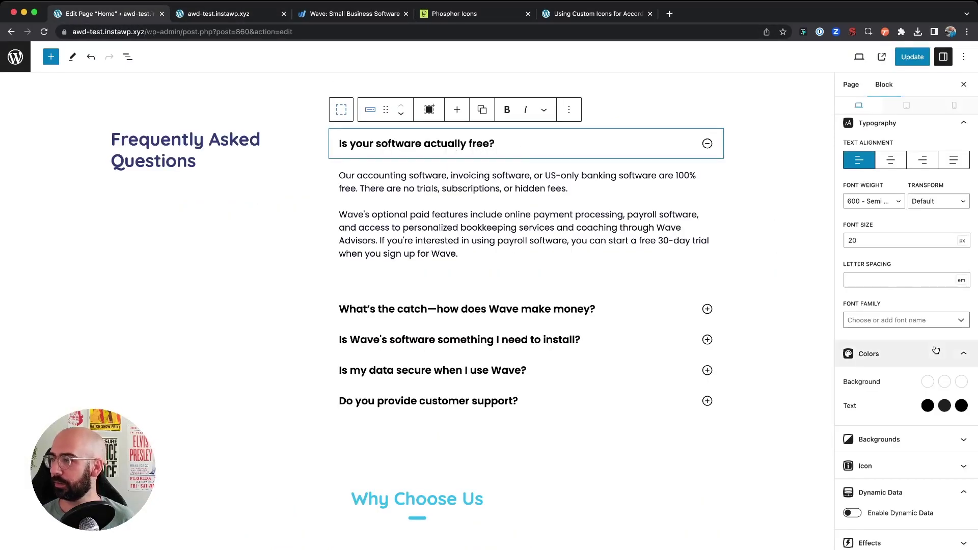
pyautogui.scroll(-1, 935, 344)
pyautogui.scroll(3, 935, 345)
pyautogui.scroll(1, 913, 297)
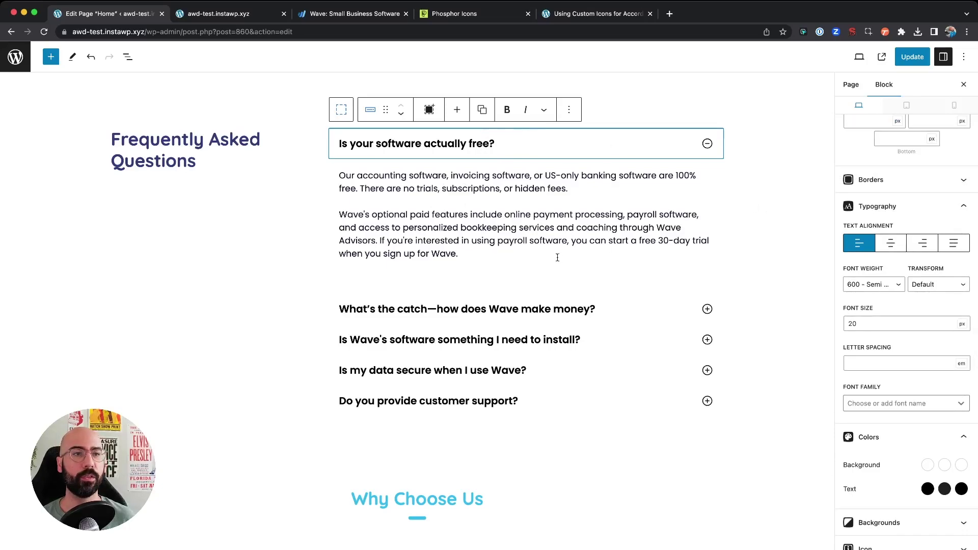
pyautogui.scroll(1, 636, 352)
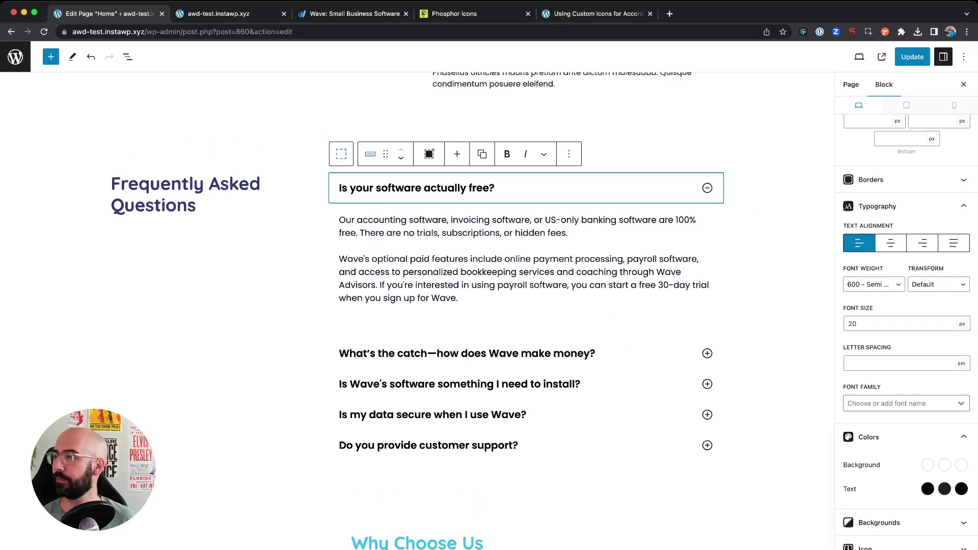
pyautogui.scroll(4, 926, 223)
pyautogui.doubleClick(900, 200)
pyautogui.write('25')
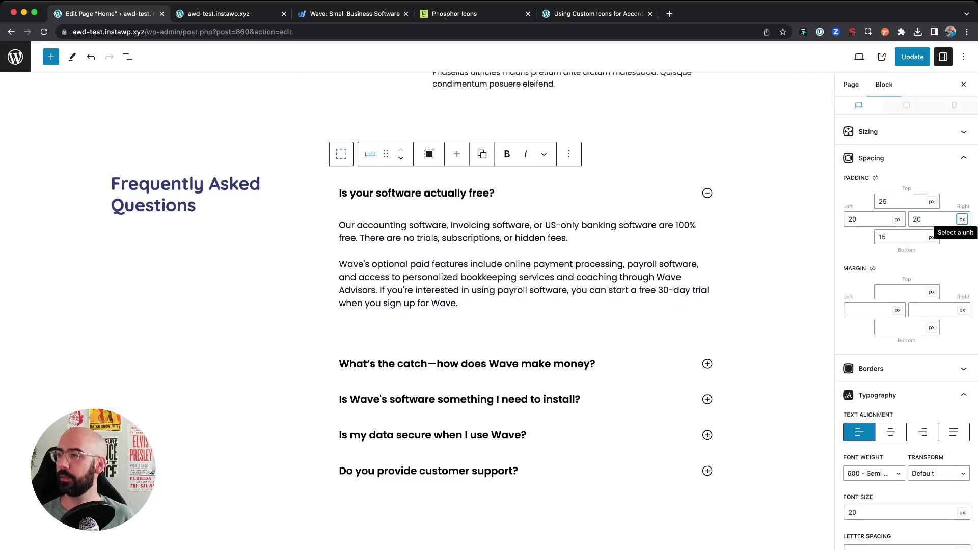
pyautogui.click(906, 240)
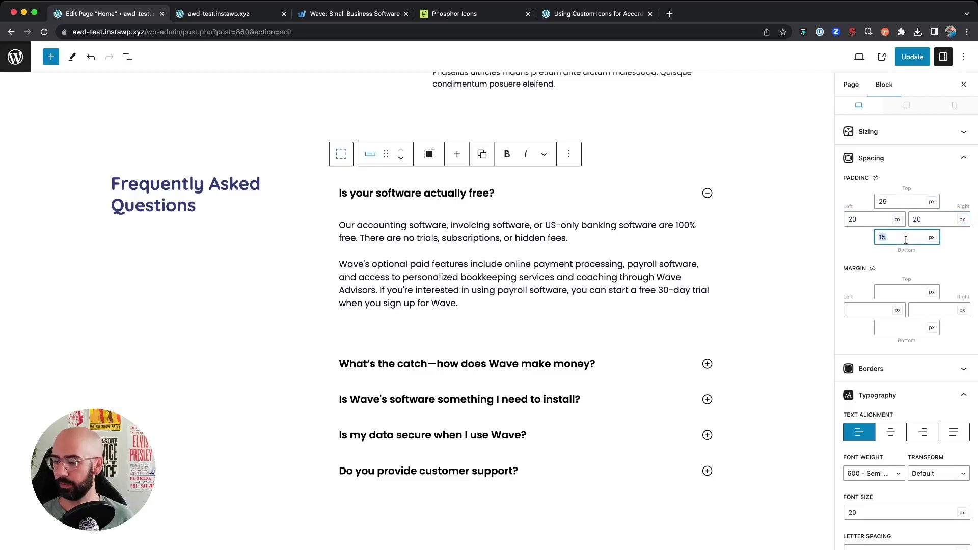
pyautogui.write('25')
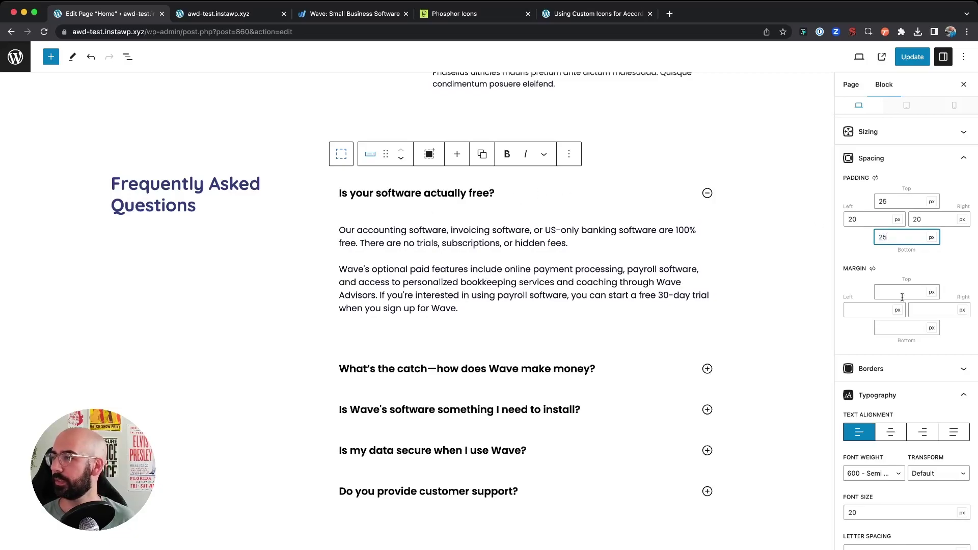
# Add a 1 px bottom border in the light grey var(--base) color to the accordion question titles.
pyautogui.scroll(-6, 902, 297)
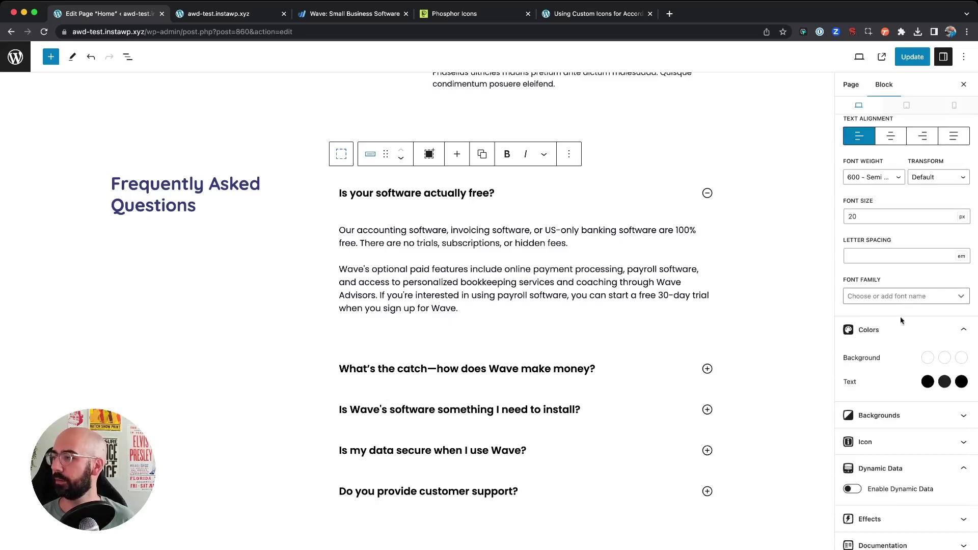
pyautogui.scroll(8, 901, 313)
pyautogui.scroll(5, 898, 320)
pyautogui.scroll(-10, 902, 305)
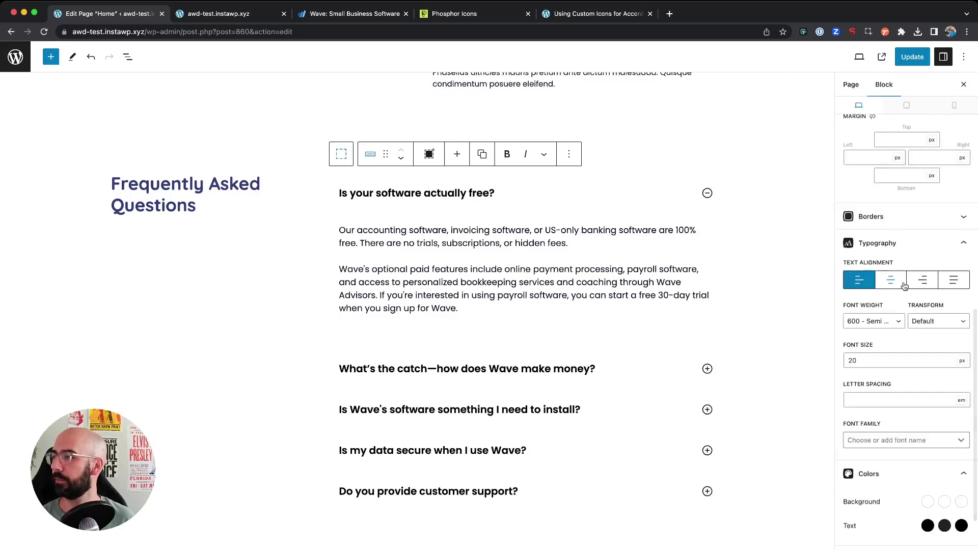
pyautogui.scroll(-2, 904, 282)
pyautogui.scroll(-4, 884, 433)
pyautogui.scroll(5, 886, 445)
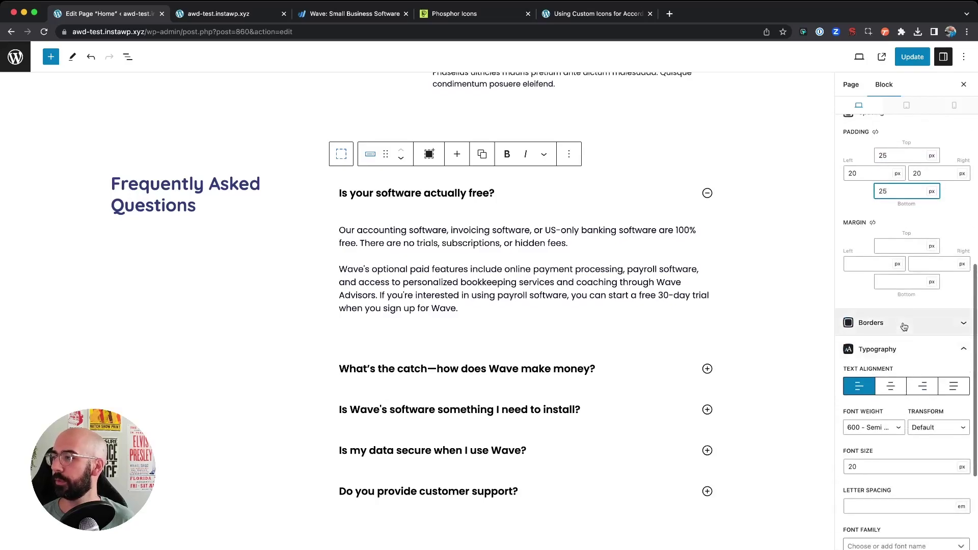
pyautogui.click(904, 324)
pyautogui.scroll(-3, 904, 326)
pyautogui.scroll(-1, 904, 326)
pyautogui.click(869, 239)
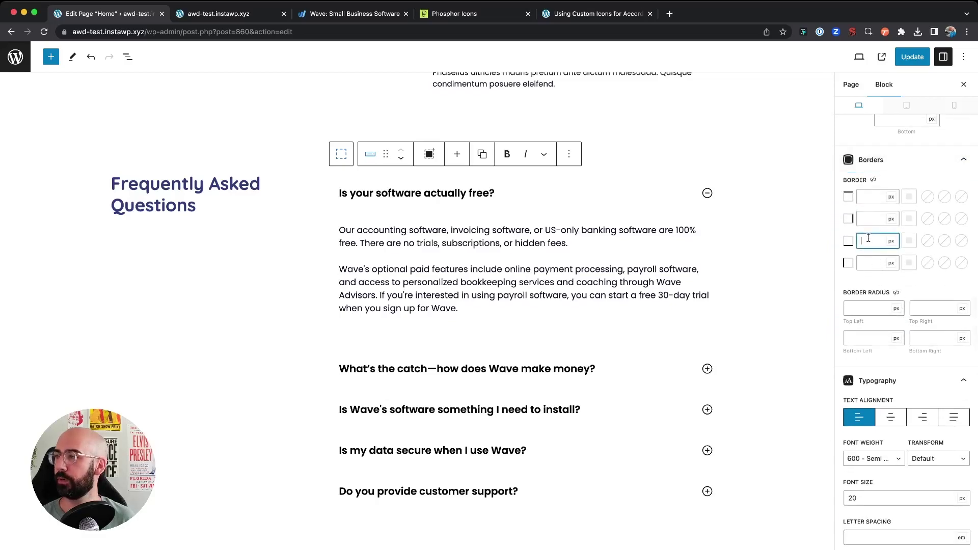
pyautogui.write('1')
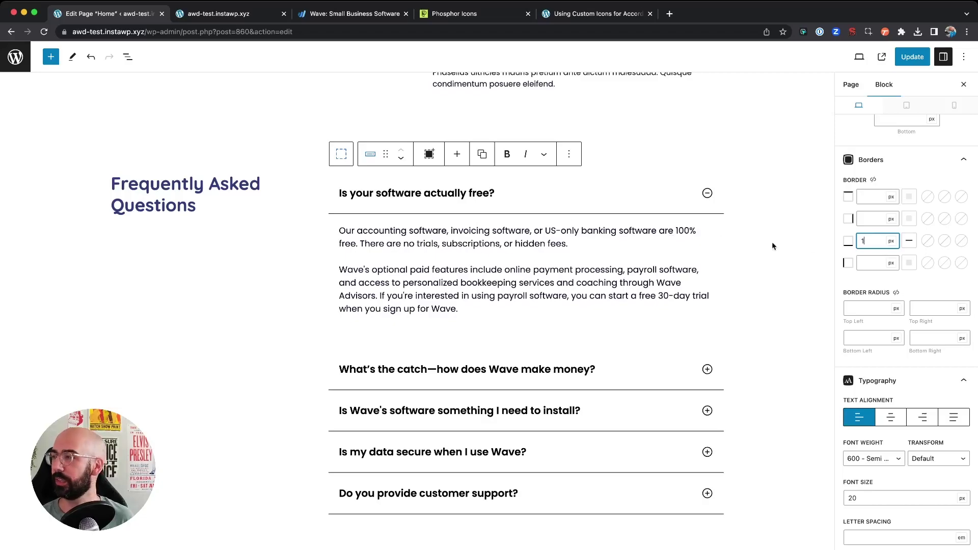
pyautogui.click(928, 240)
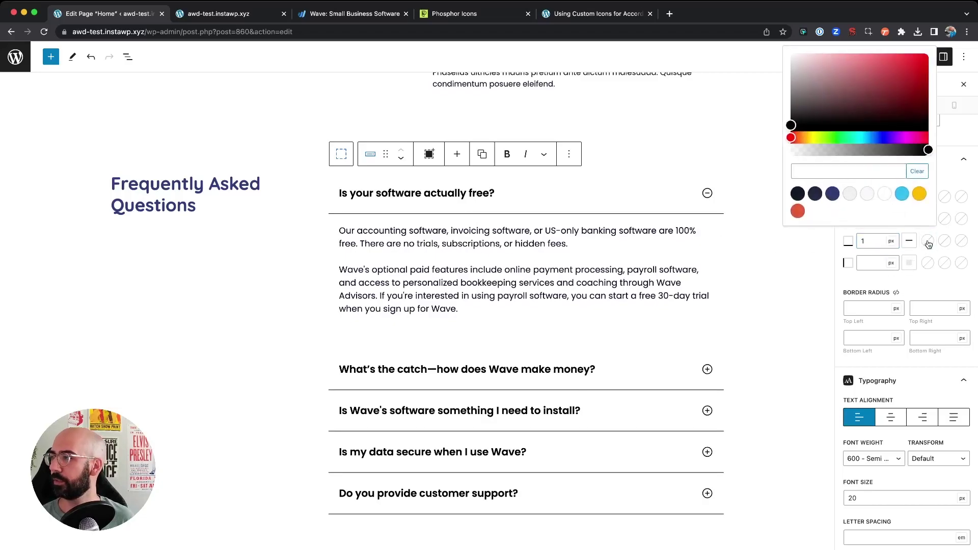
pyautogui.click(850, 194)
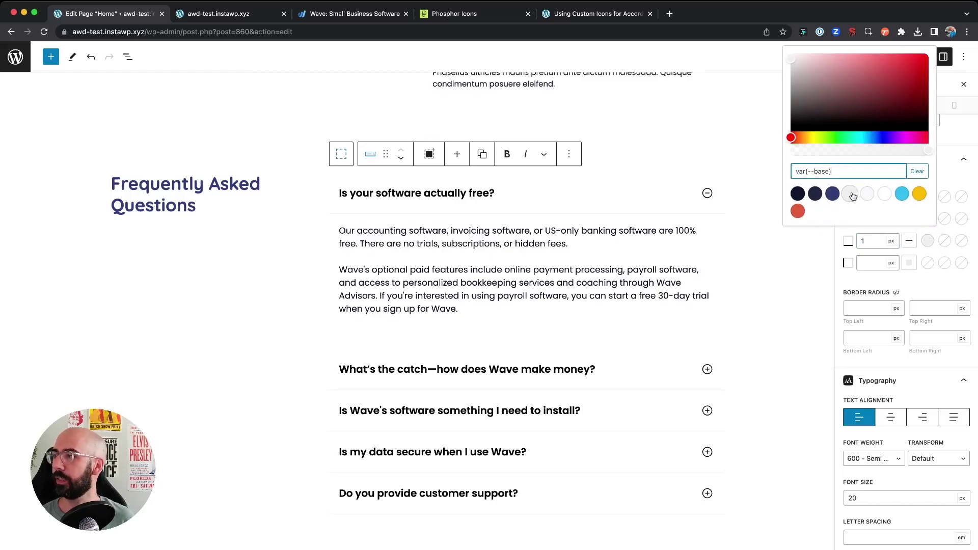
# Compare the divider lines under the accordion questions in the editor with those in Wave's FAQ section.
pyautogui.click(227, 14)
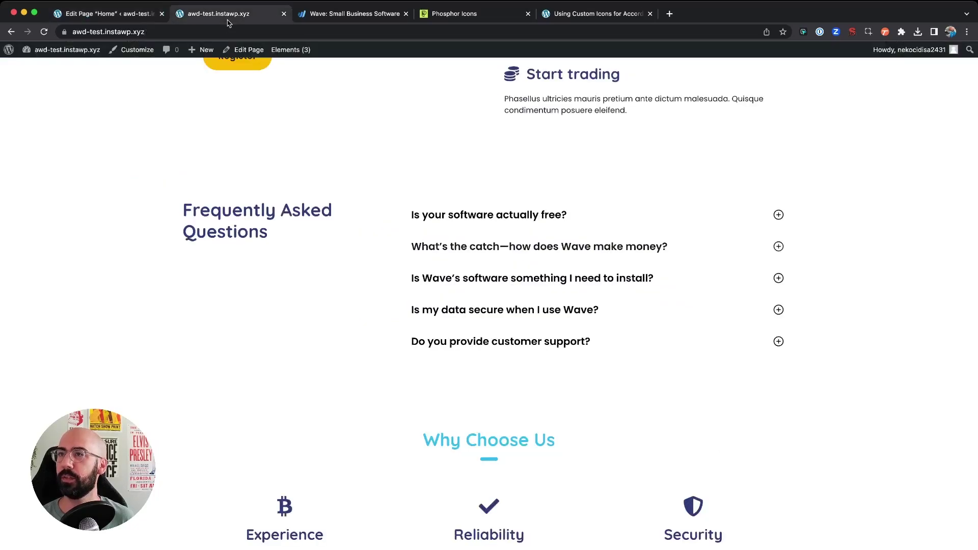
pyautogui.click(352, 13)
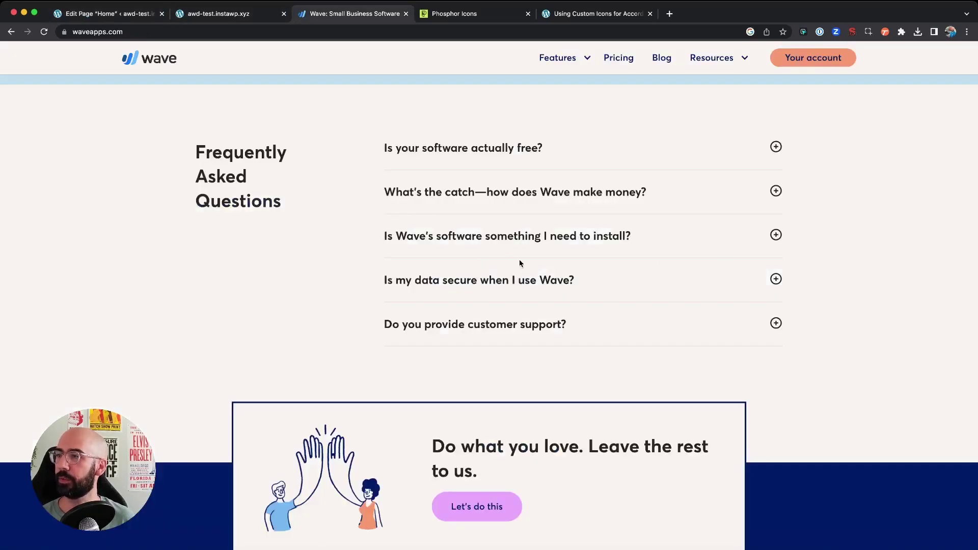
pyautogui.click(111, 14)
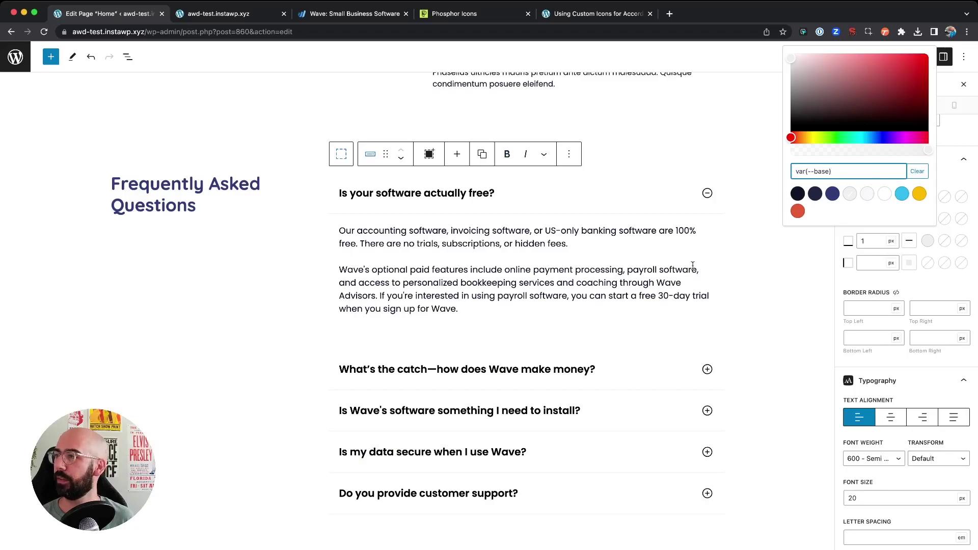
pyautogui.click(895, 281)
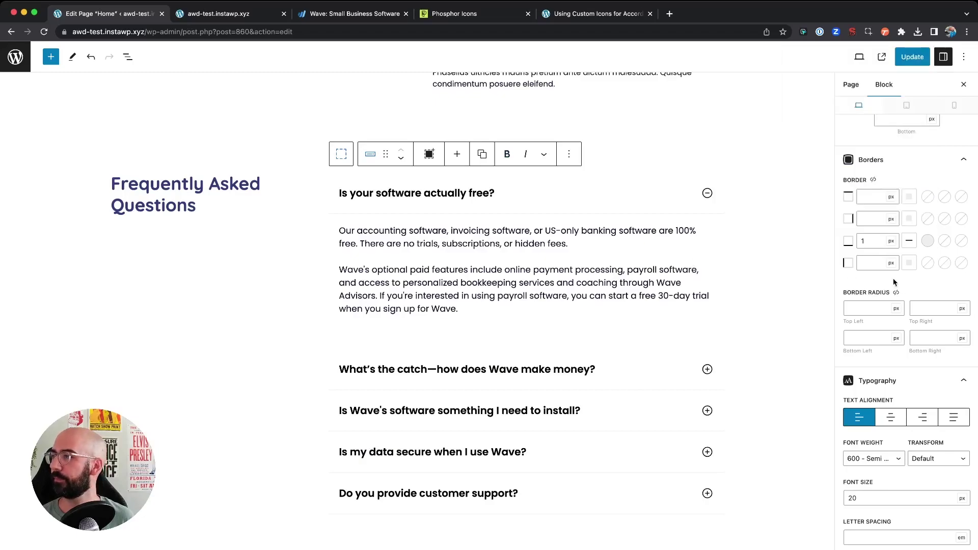
pyautogui.click(356, 14)
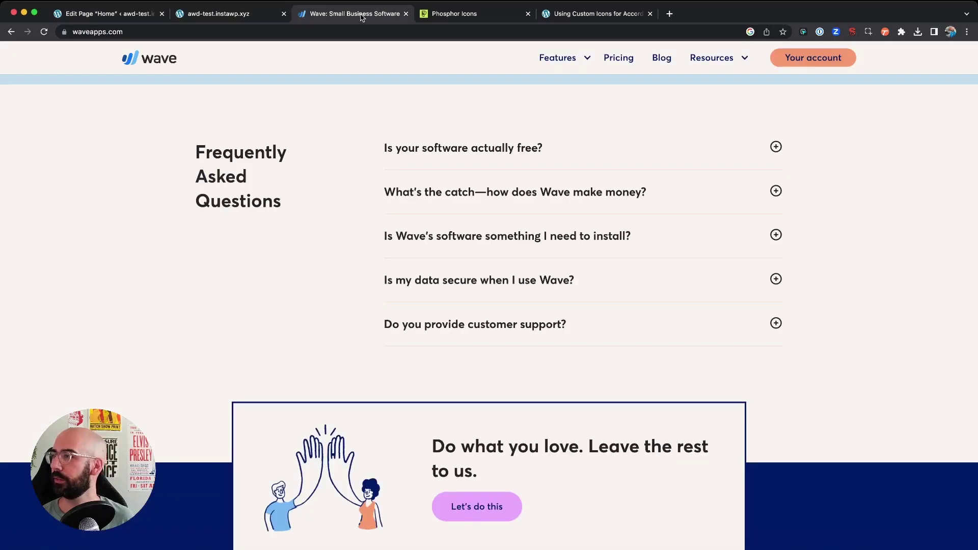
pyautogui.click(111, 14)
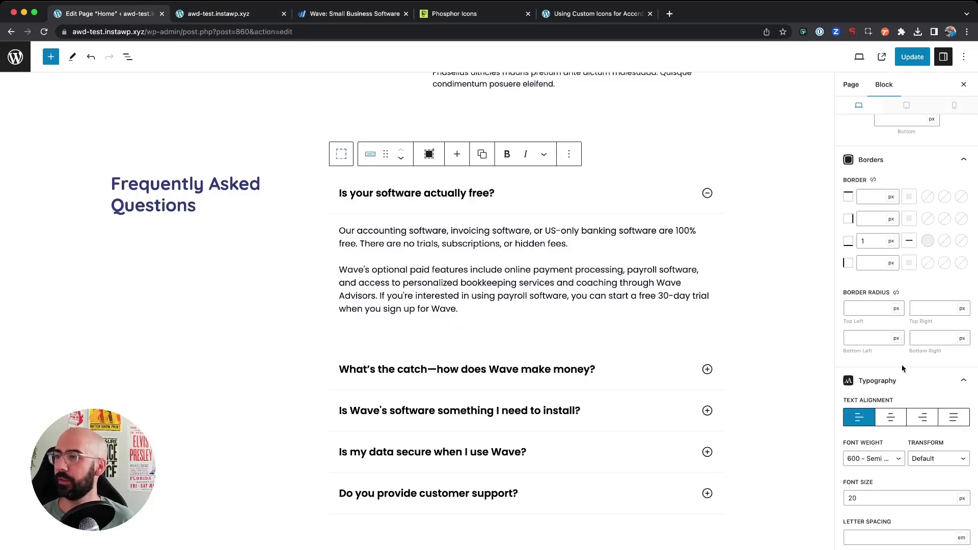
# Update the home page and check the bordered FAQ accordion on the front end by collapsing its first question.
pyautogui.scroll(1, 588, 285)
pyautogui.press('super+s')
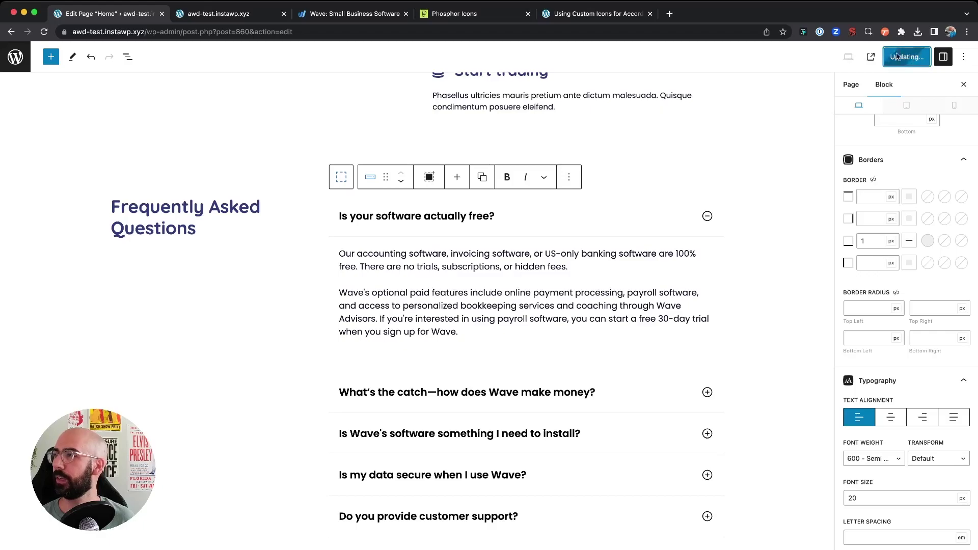
pyautogui.click(242, 3)
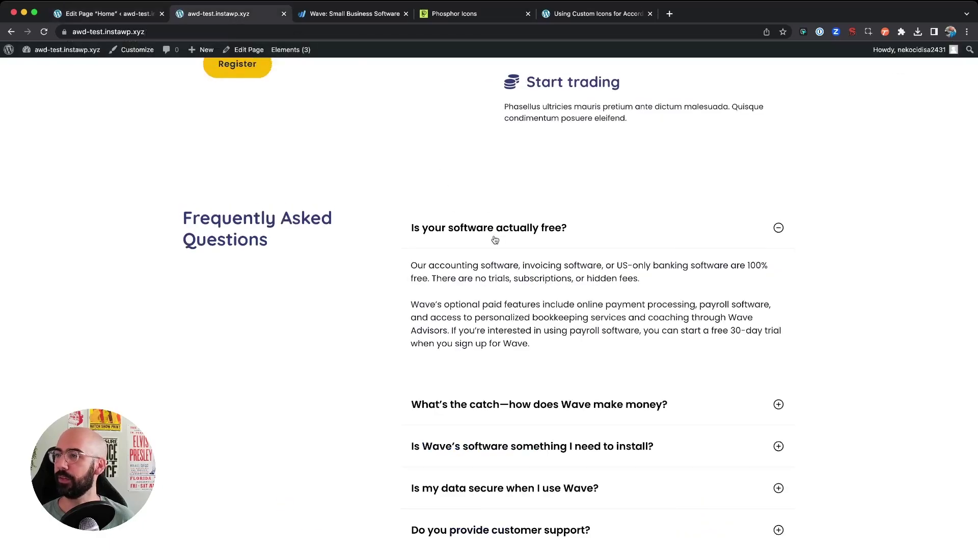
pyautogui.click(703, 216)
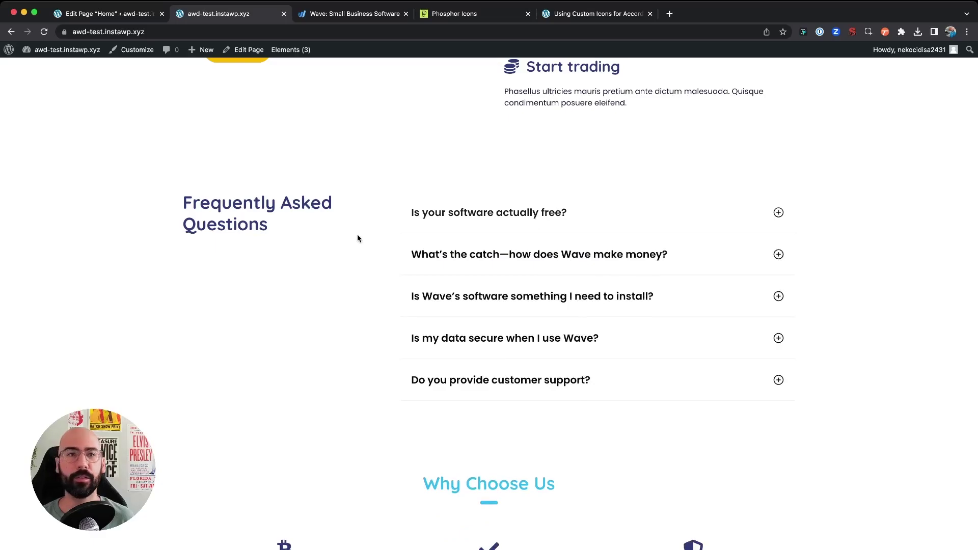
# Test the FAQ accordion on the front end by expanding and collapsing its first four questions.
pyautogui.click(565, 213)
pyautogui.click(568, 212)
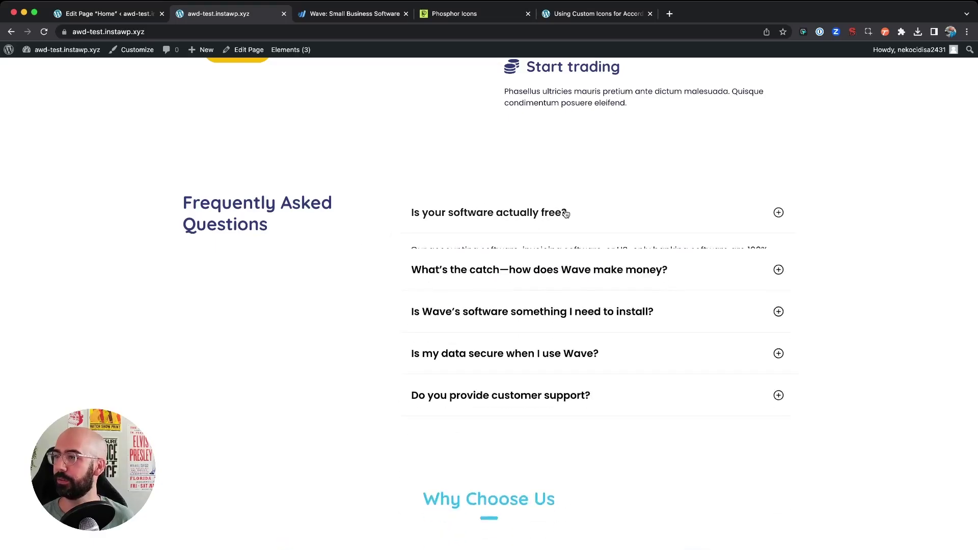
pyautogui.click(572, 241)
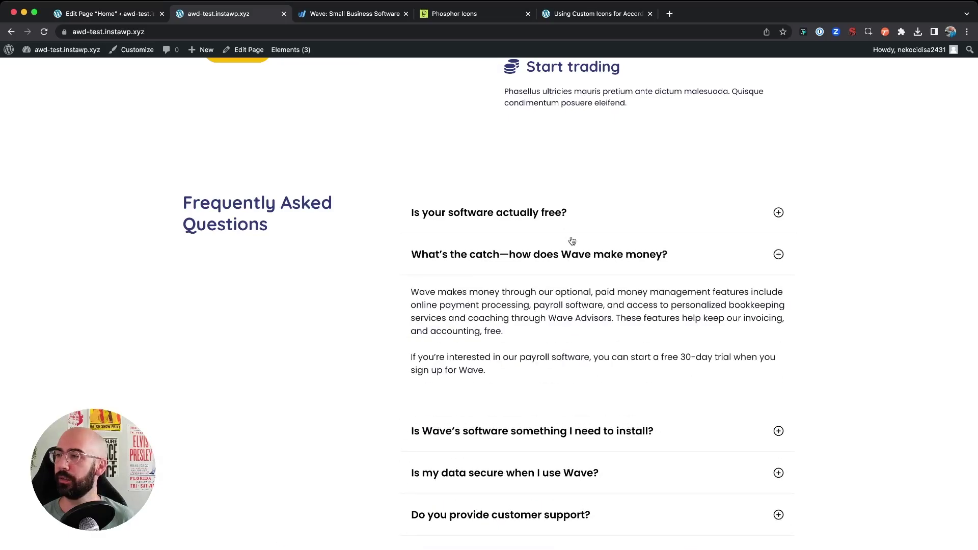
pyautogui.click(572, 241)
pyautogui.click(566, 302)
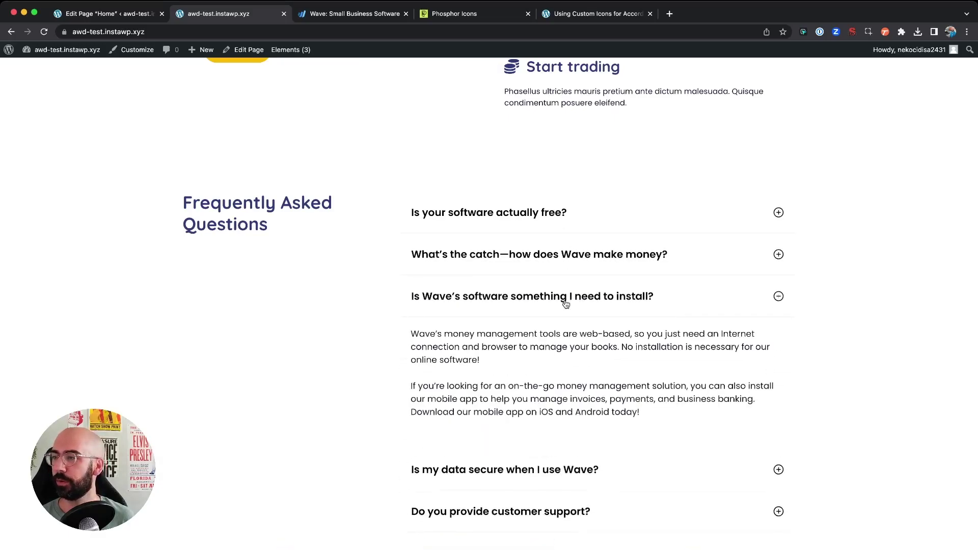
pyautogui.click(565, 304)
pyautogui.click(564, 338)
pyautogui.click(564, 338)
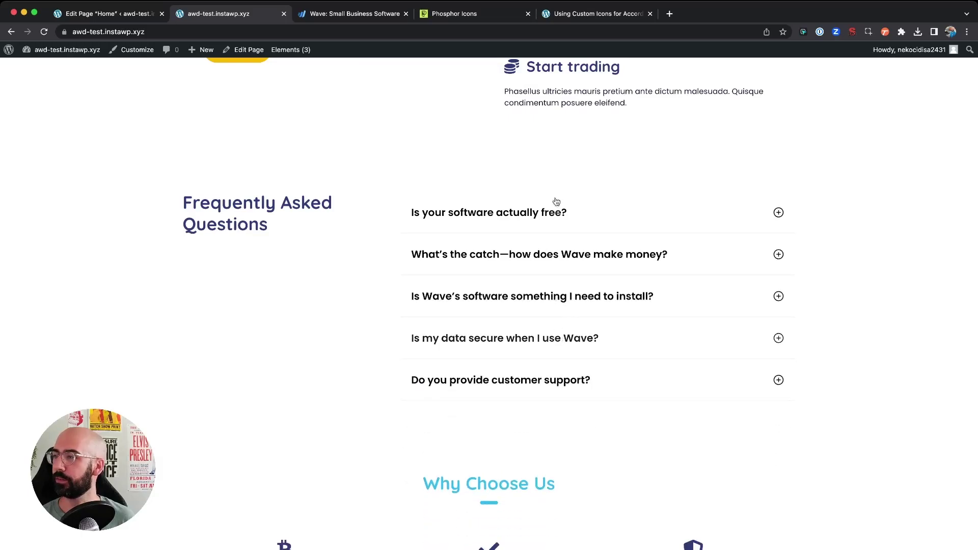
# Review the accordion title's layout settings in the editor and test the first question on the reloaded front-end page.
pyautogui.click(130, 15)
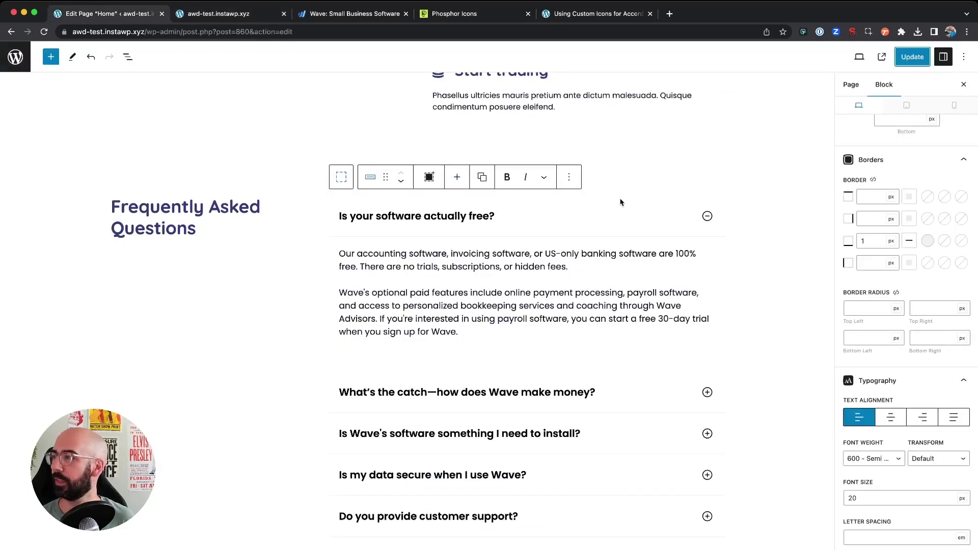
pyautogui.scroll(10, 927, 272)
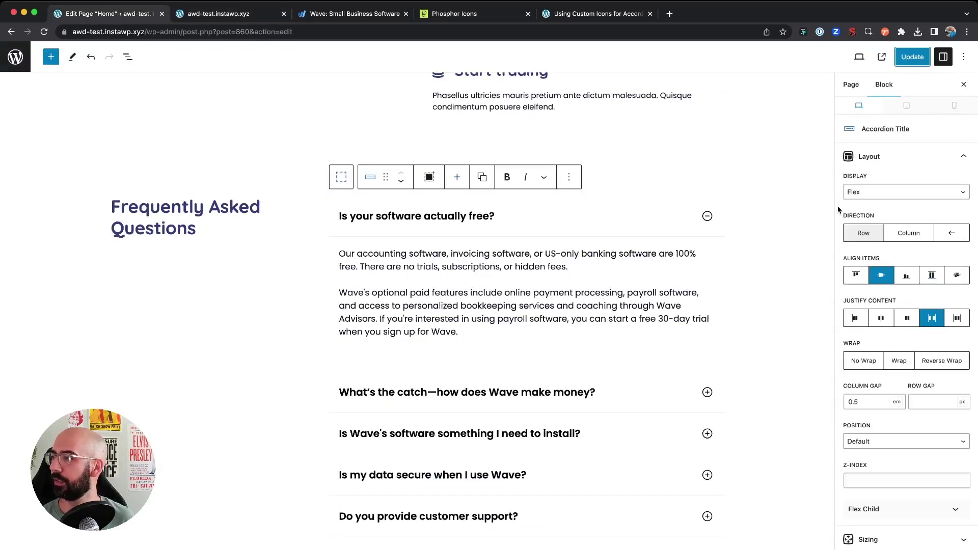
pyautogui.click(219, 13)
pyautogui.press('super+r')
pyautogui.click(496, 211)
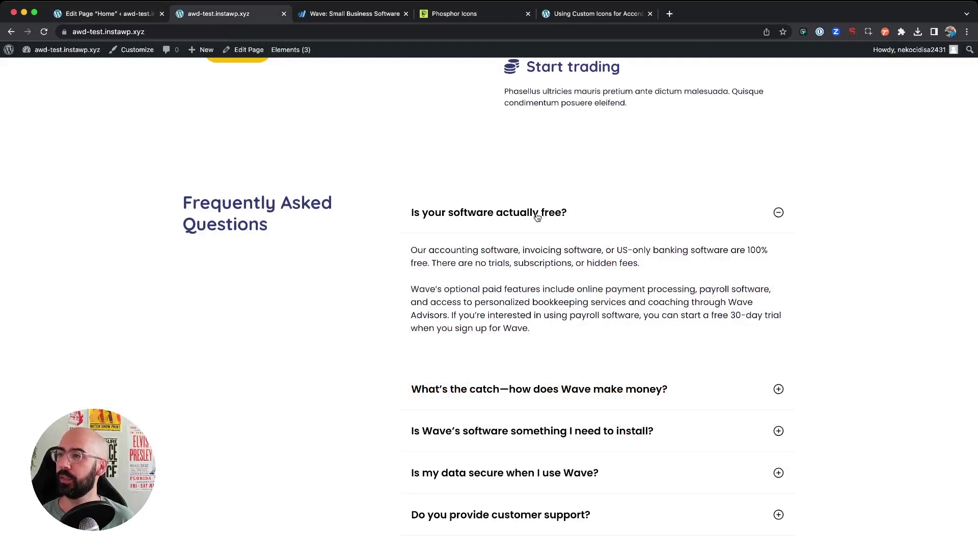
# In the page editor, select the parent Accordion block, show the block list and enable Keep multiple items open.
pyautogui.click(139, 17)
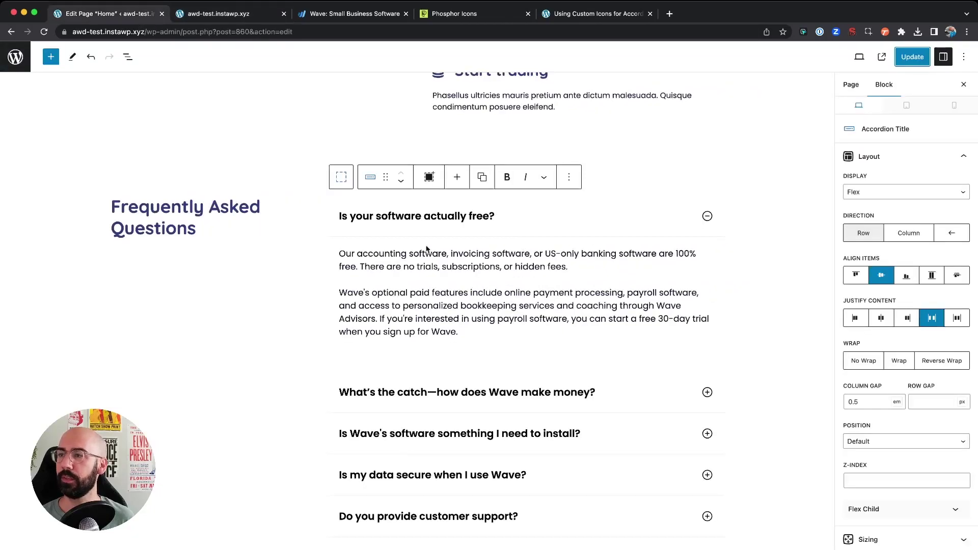
pyautogui.click(342, 178)
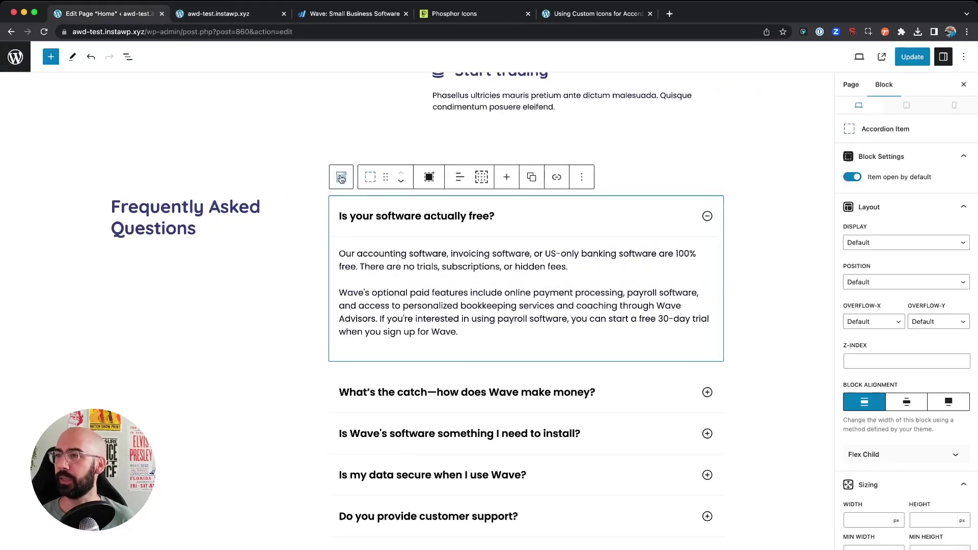
pyautogui.click(342, 178)
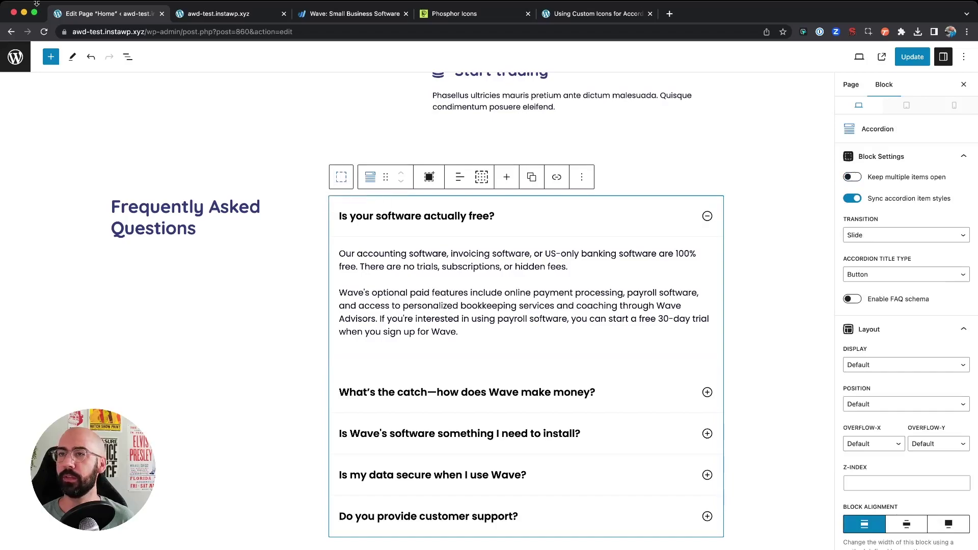
pyautogui.click(129, 61)
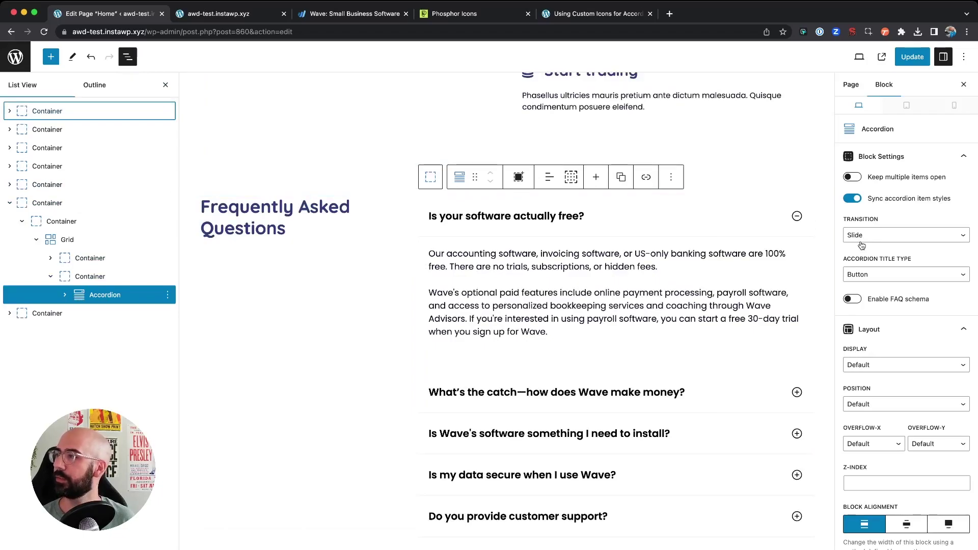
pyautogui.click(852, 178)
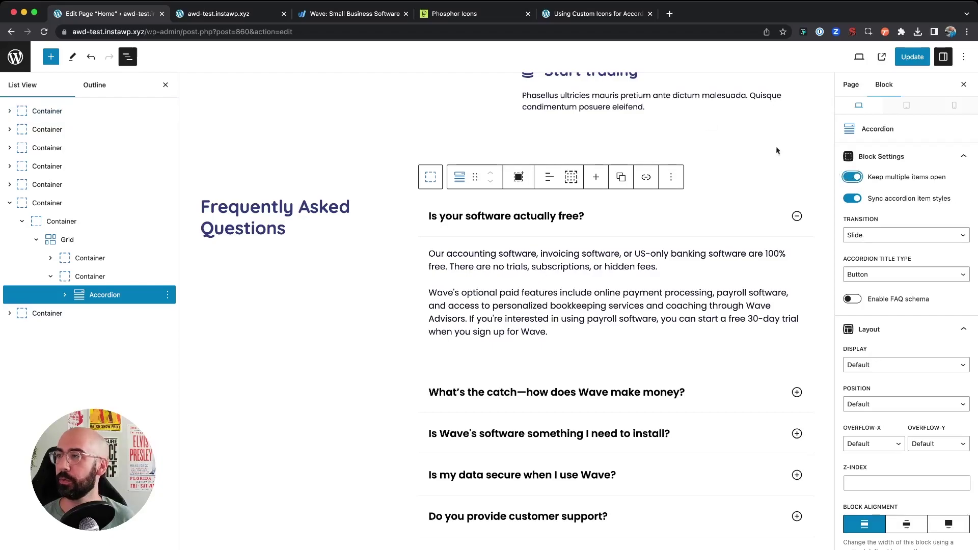
# Compare how Wave's FAQ handles several open questions with the Accordion block's settings in the page editor.
pyautogui.click(355, 13)
pyautogui.click(539, 238)
pyautogui.click(543, 196)
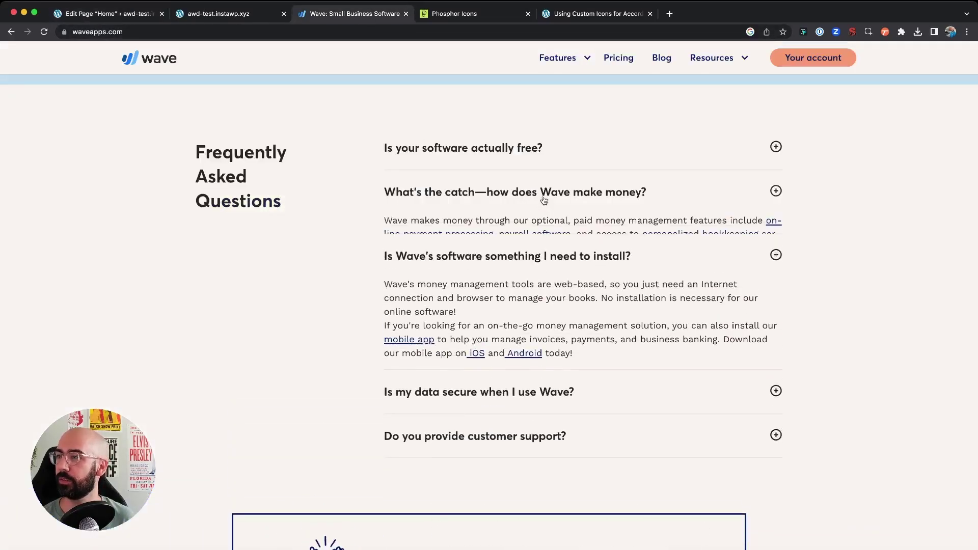
pyautogui.click(117, 14)
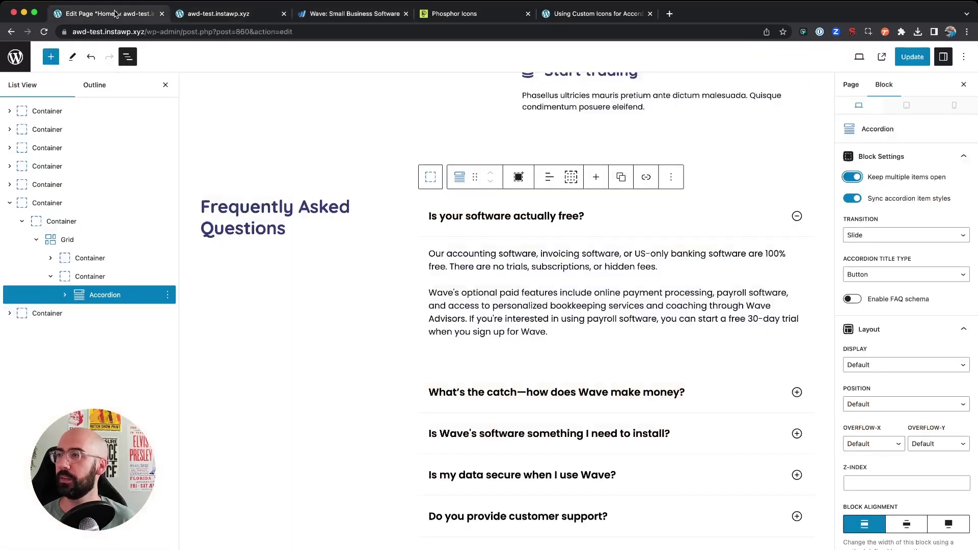
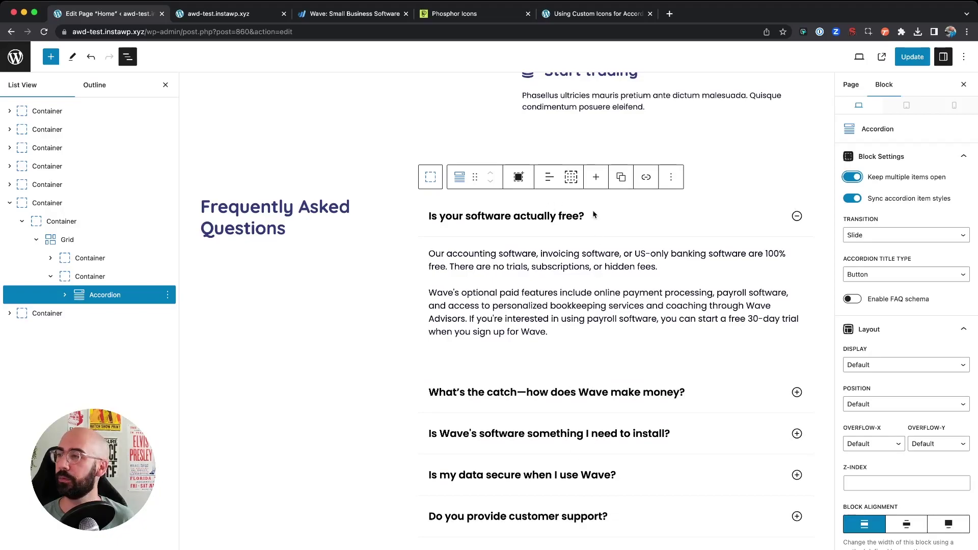
pyautogui.scroll(-1, 885, 221)
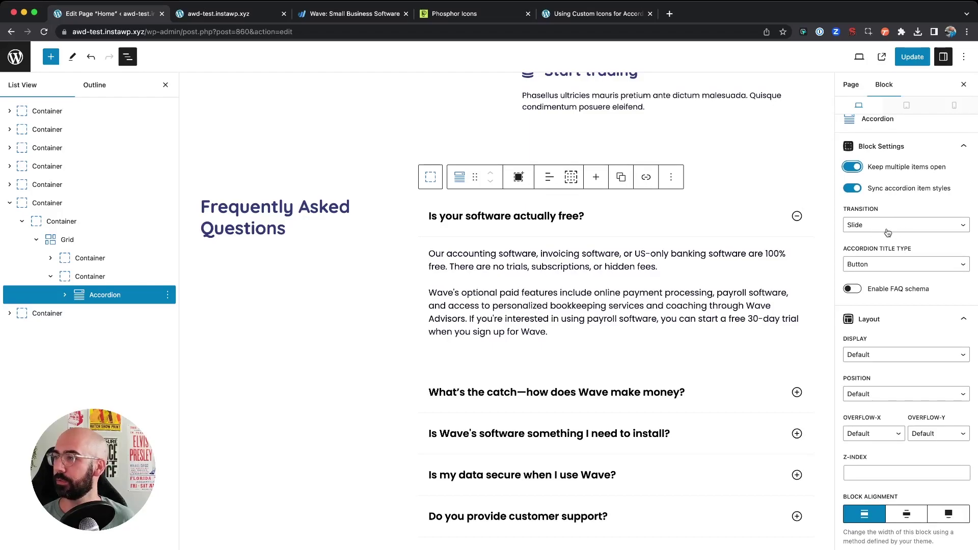
pyautogui.scroll(-3, 874, 266)
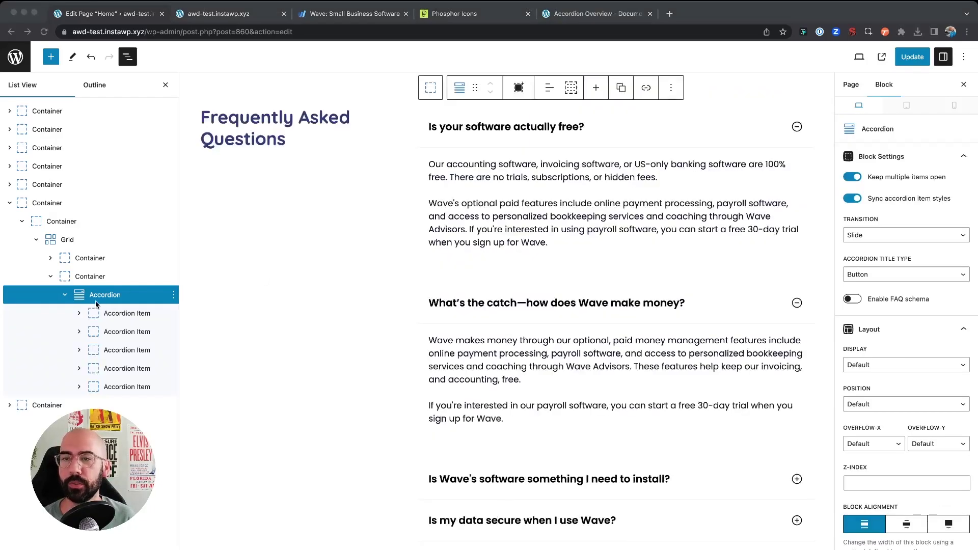
# Turn off Item open by default for the first accordion item and update the home page.
pyautogui.click(96, 304)
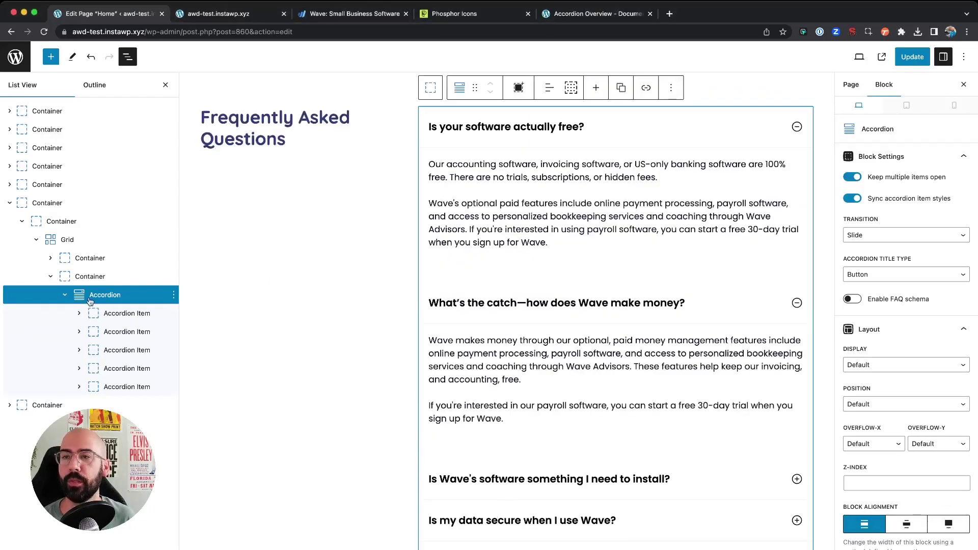
pyautogui.click(116, 316)
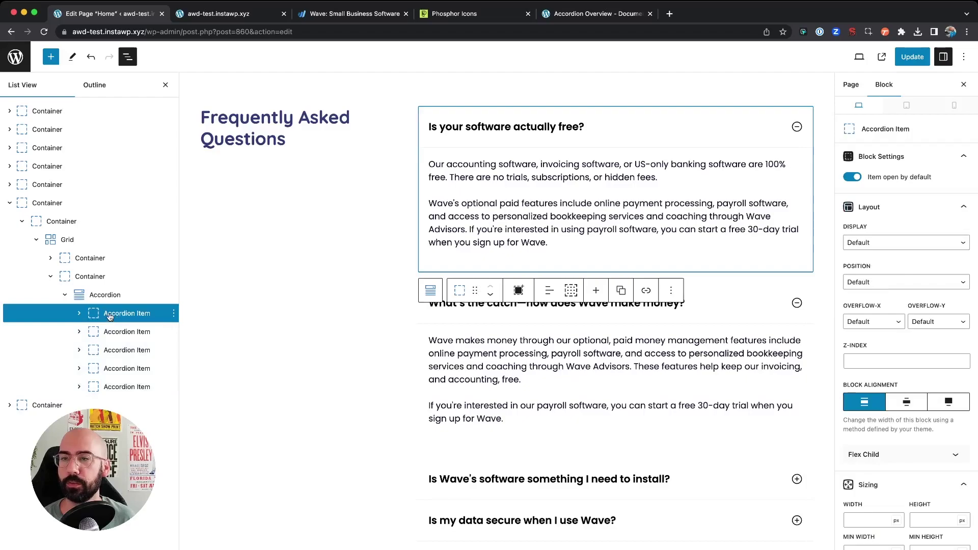
pyautogui.click(853, 178)
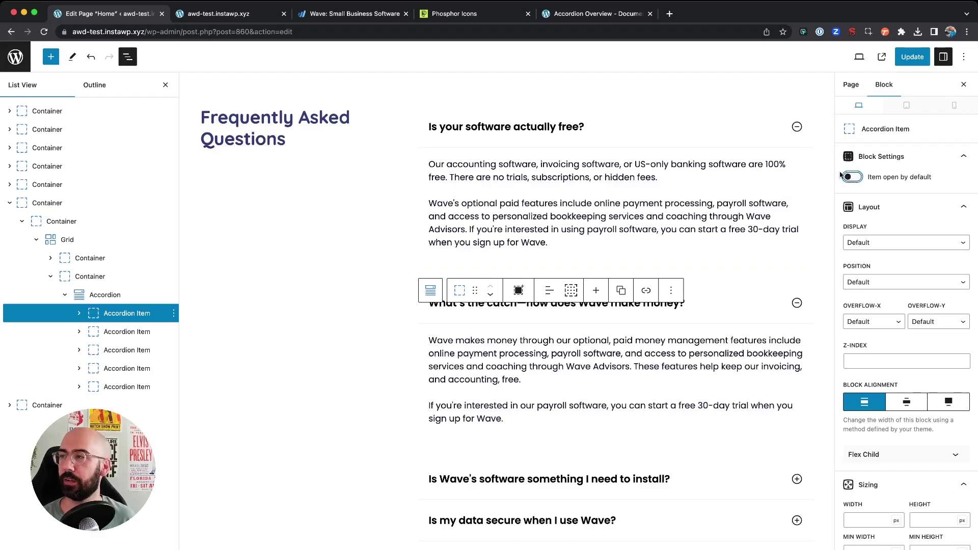
pyautogui.click(912, 57)
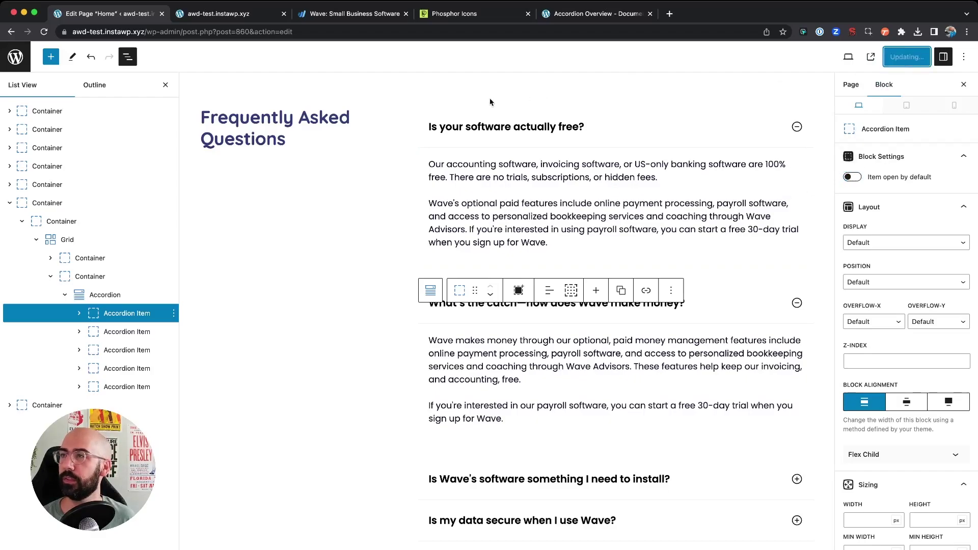
# Reload the front end and test keeping several FAQ questions open at once by toggling the first three questions.
pyautogui.click(229, 19)
pyautogui.press('super+r')
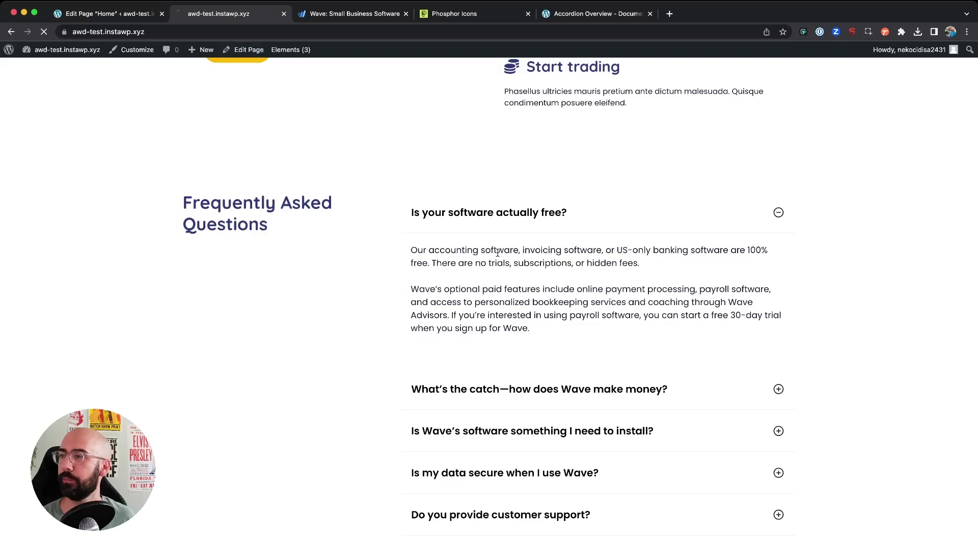
pyautogui.click(506, 214)
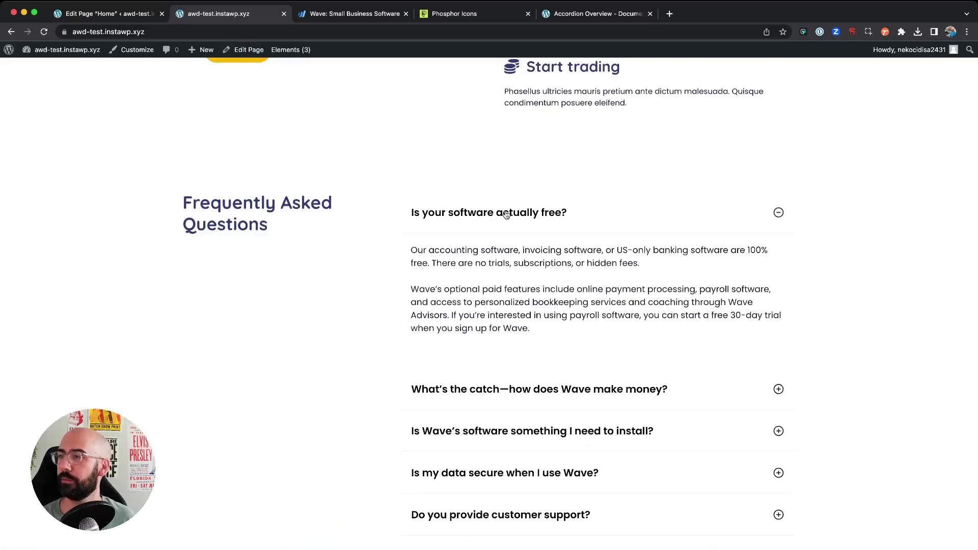
pyautogui.click(564, 389)
pyautogui.scroll(-3, 563, 388)
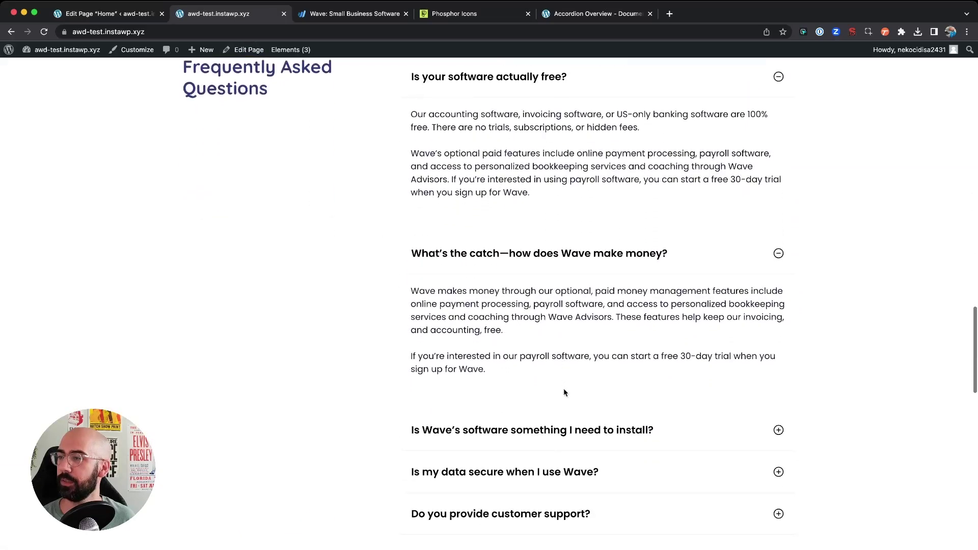
pyautogui.click(547, 436)
pyautogui.scroll(-3, 546, 435)
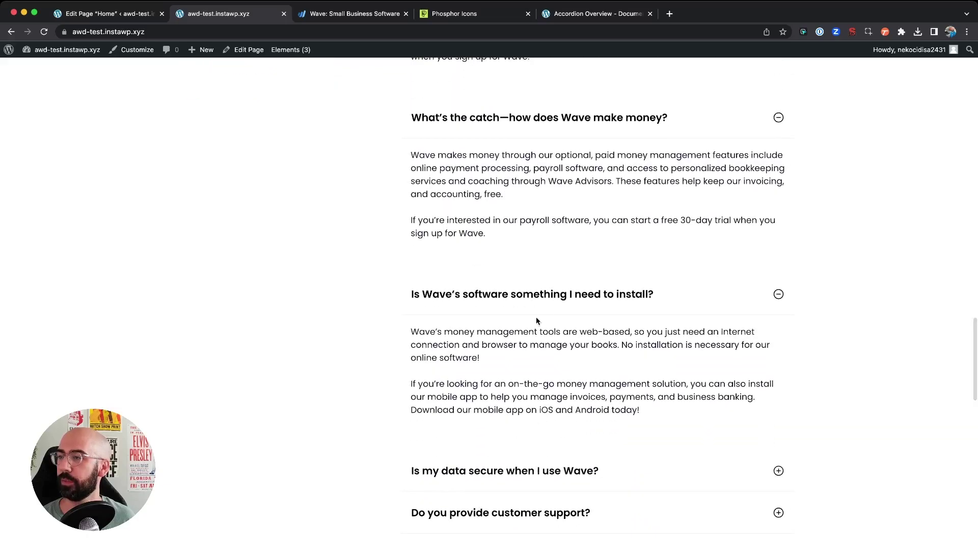
pyautogui.click(546, 300)
pyautogui.click(539, 124)
pyautogui.scroll(5, 529, 194)
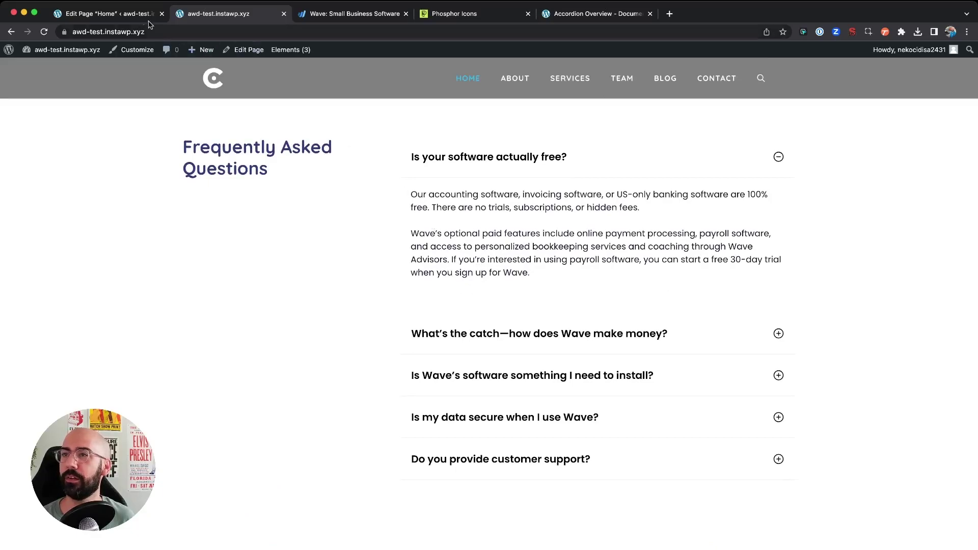
# Convert the first answer's second paragraph into a Headline block with the Paragraph tag and set its bottom margin to 0 px.
pyautogui.click(110, 17)
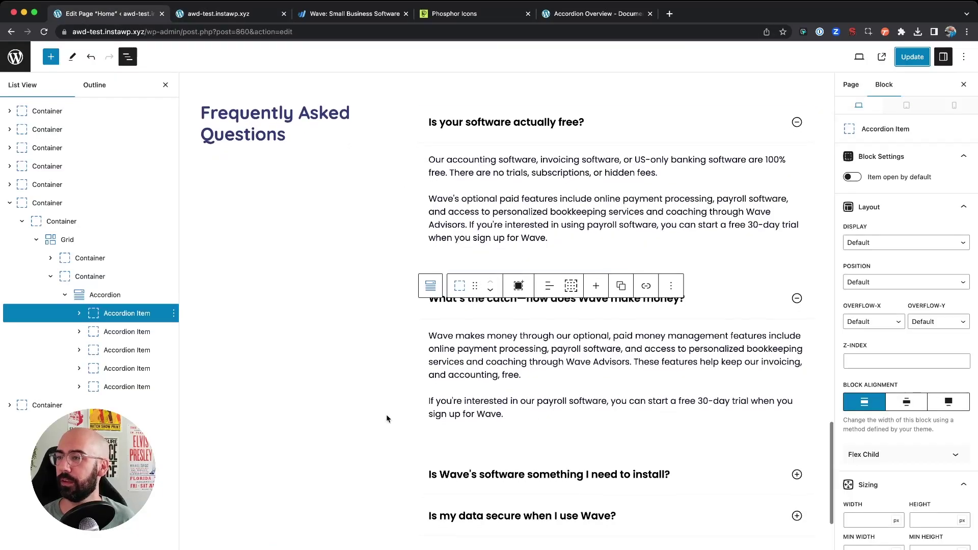
pyautogui.scroll(-1, 386, 414)
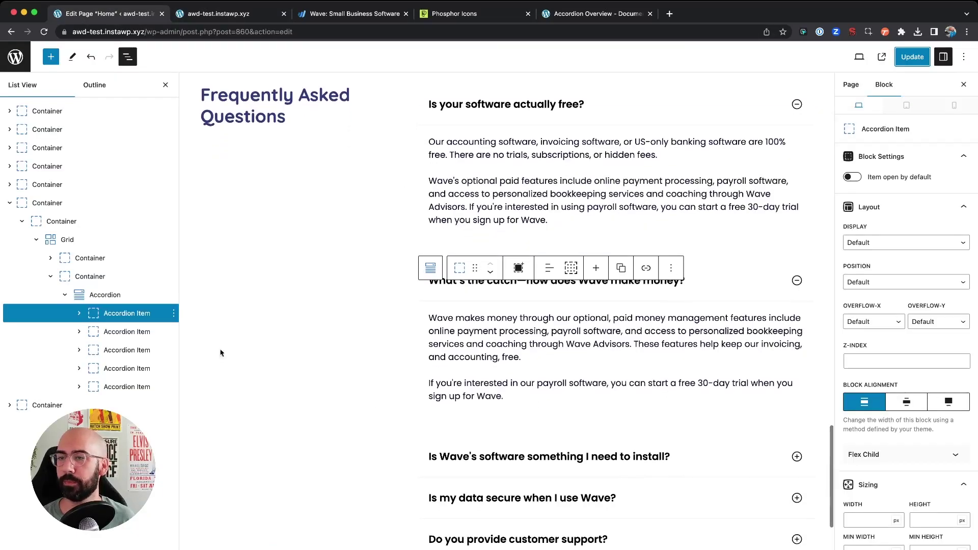
pyautogui.click(493, 154)
pyautogui.click(443, 117)
pyautogui.scroll(-3, 907, 306)
pyautogui.click(594, 192)
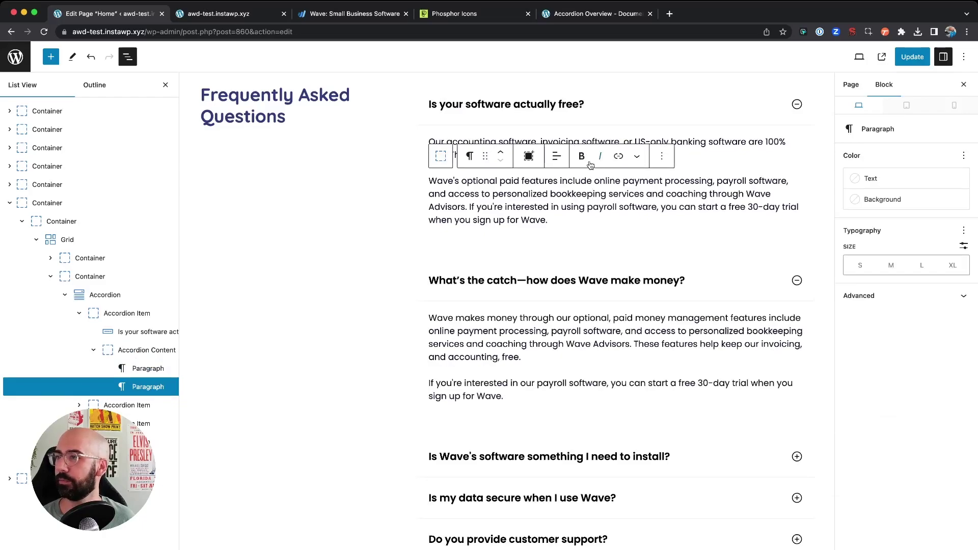
pyautogui.click(469, 156)
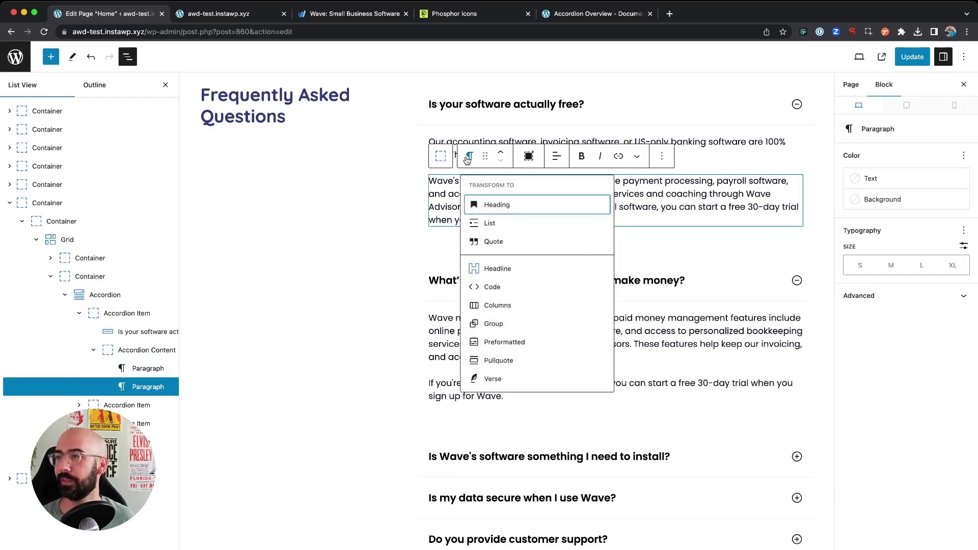
pyautogui.click(497, 269)
pyautogui.click(556, 164)
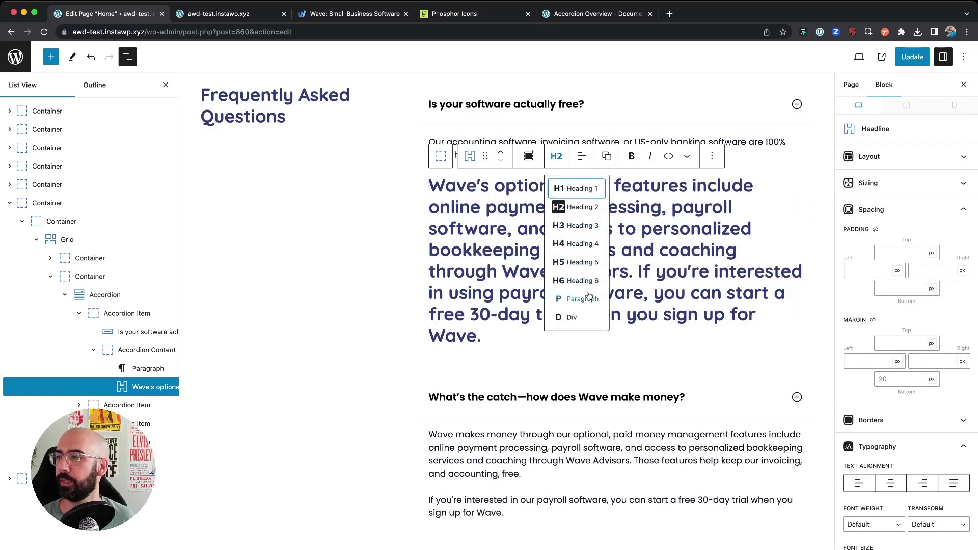
pyautogui.click(585, 300)
pyautogui.click(895, 382)
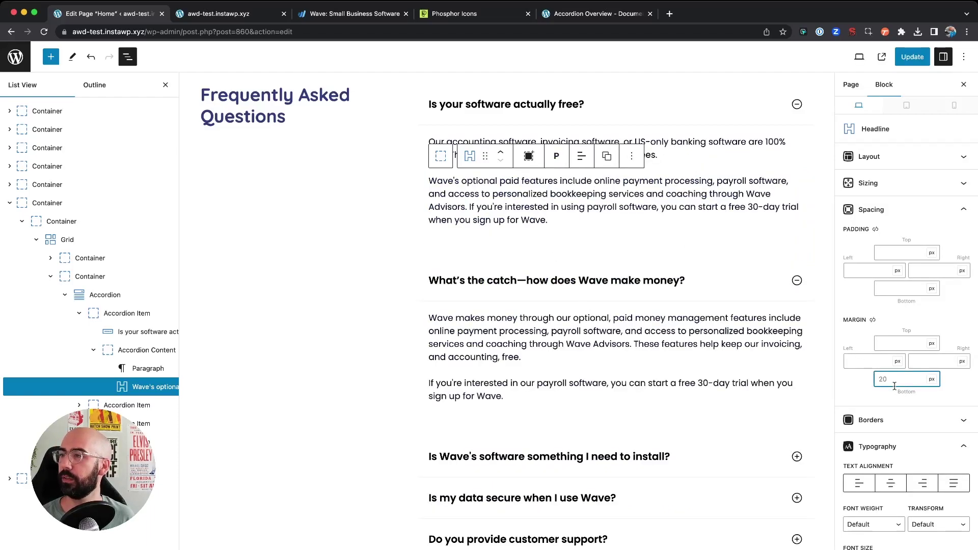
pyautogui.write('0')
# Set the bottom margin of the first question's Accordion Content block to 0 px and update the home page.
pyautogui.click(435, 151)
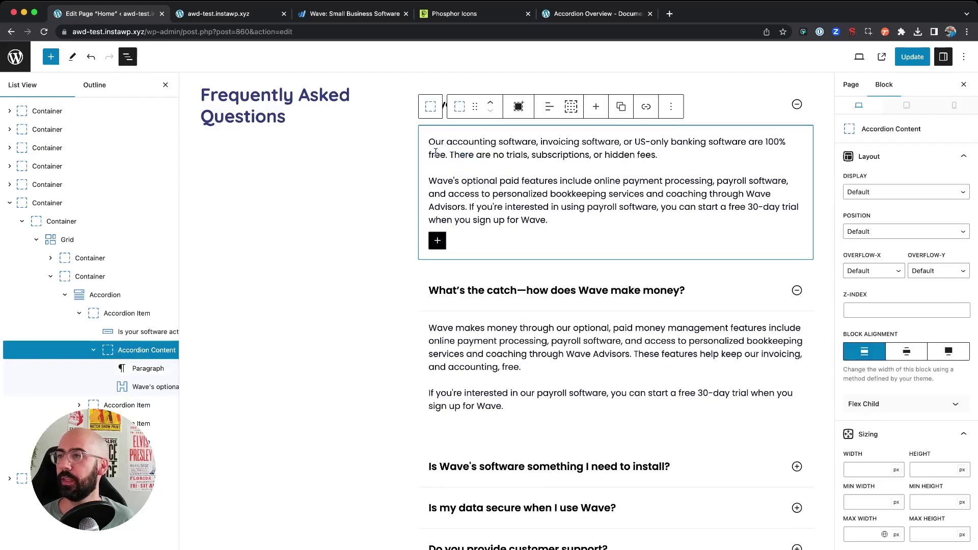
pyautogui.scroll(-7, 896, 305)
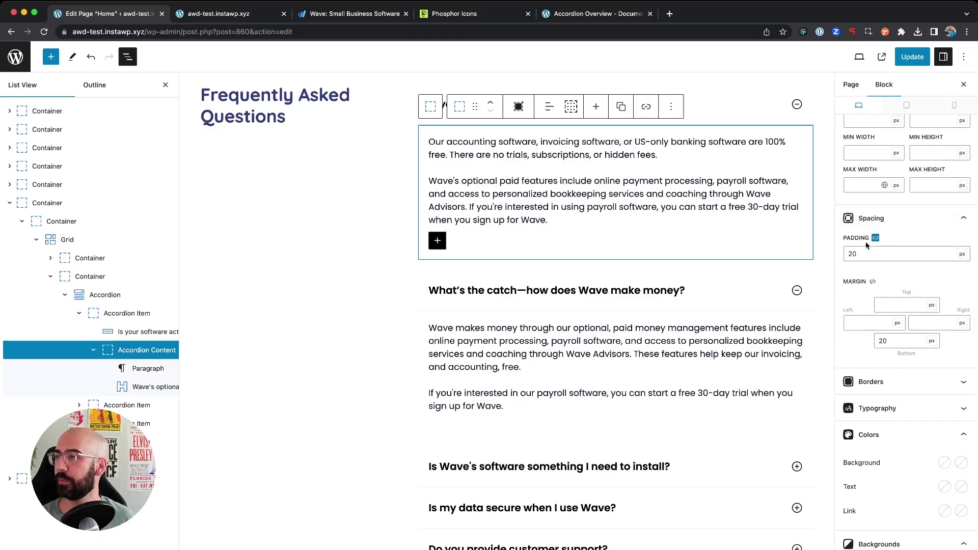
pyautogui.doubleClick(889, 340)
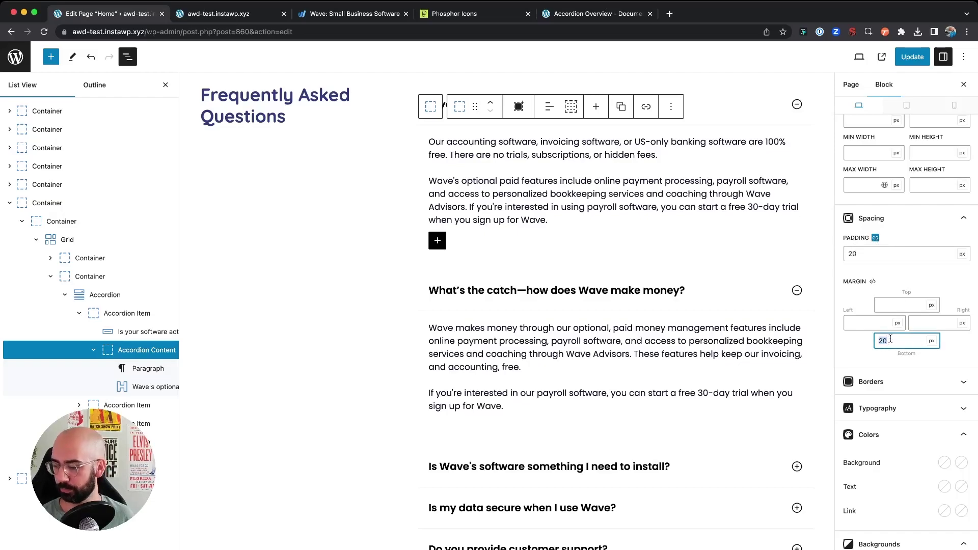
pyautogui.write('0')
pyautogui.click(755, 218)
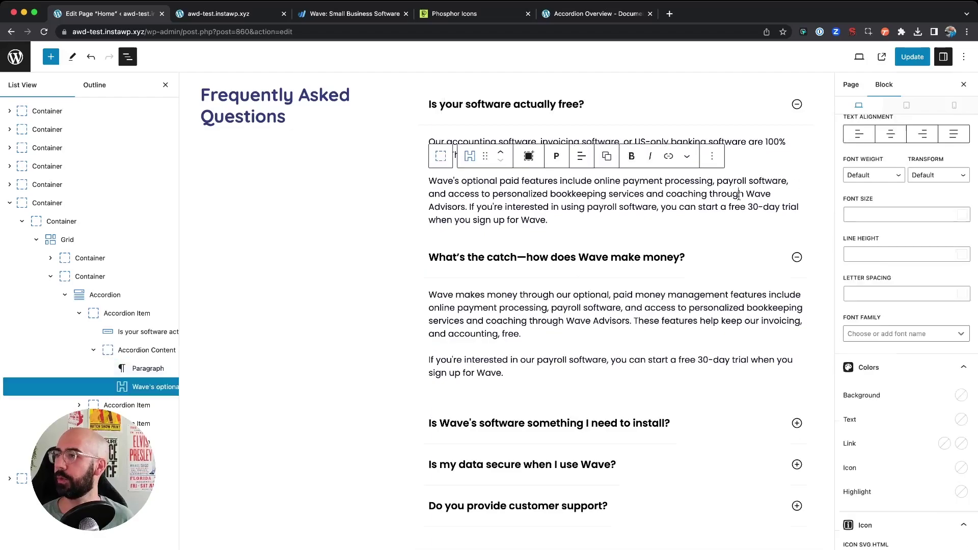
pyautogui.click(912, 56)
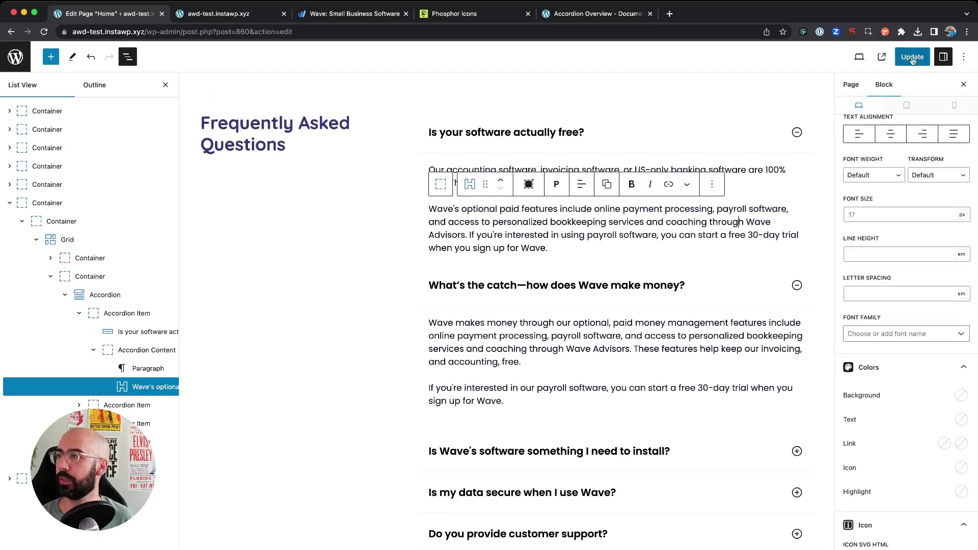
# Reload the front end and toggle the first two FAQ questions to check the spacing below their answers.
pyautogui.click(237, 13)
pyautogui.press('super+r')
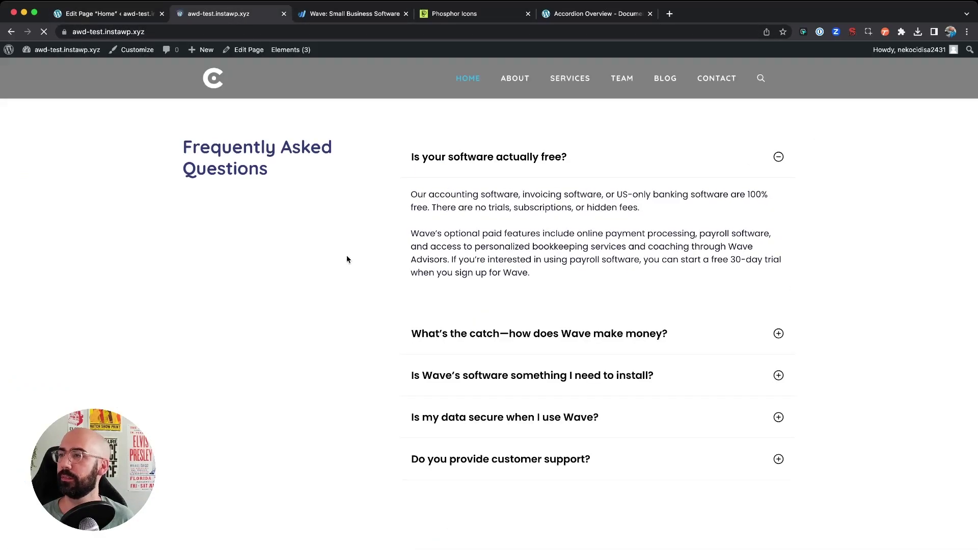
pyautogui.click(560, 158)
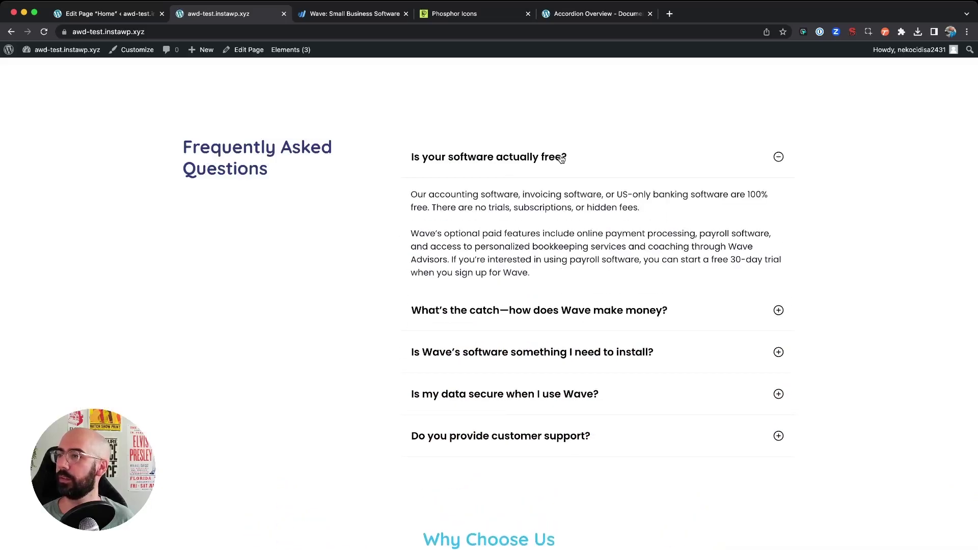
pyautogui.click(564, 310)
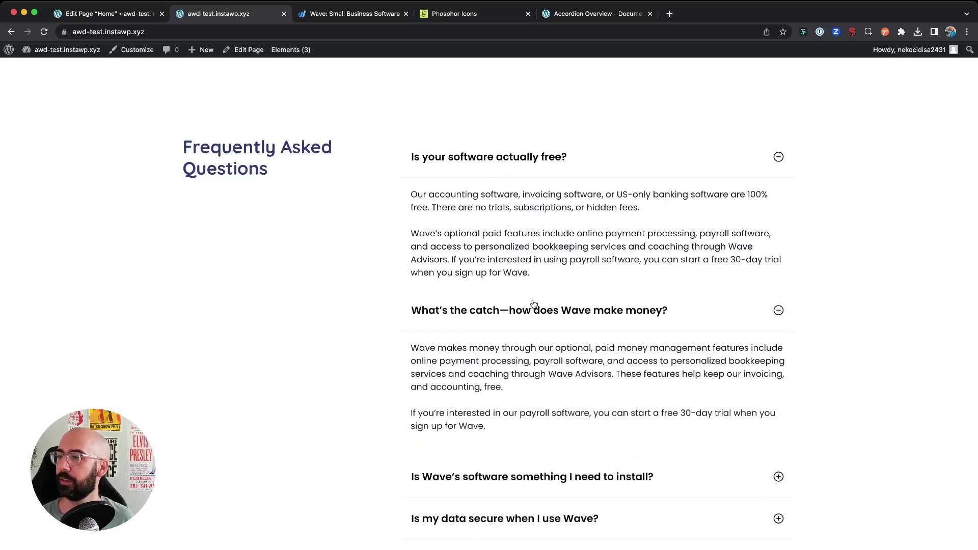
pyautogui.click(534, 314)
pyautogui.click(518, 158)
pyautogui.scroll(2, 315, 87)
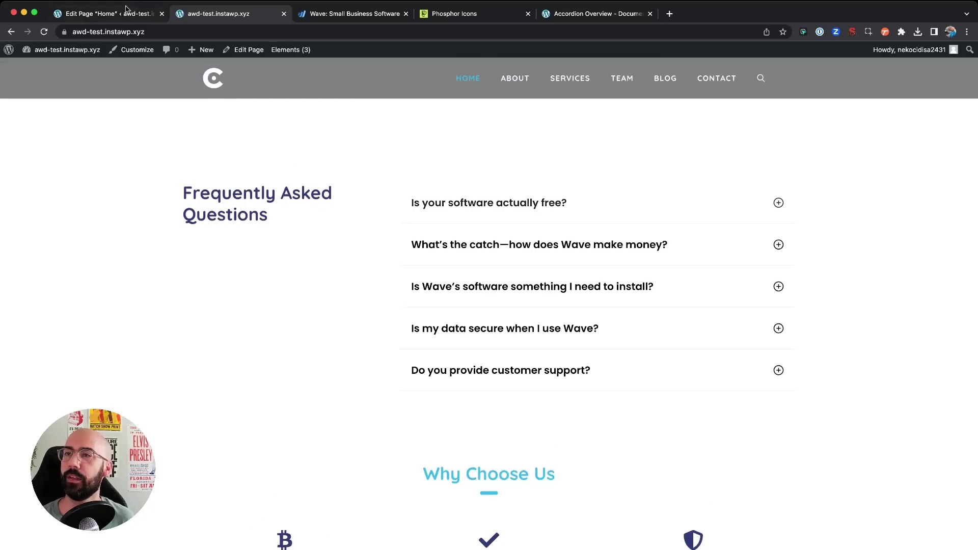
# Return to the page editor, switch it to the mobile preview and bring up the FAQ section.
pyautogui.click(116, 13)
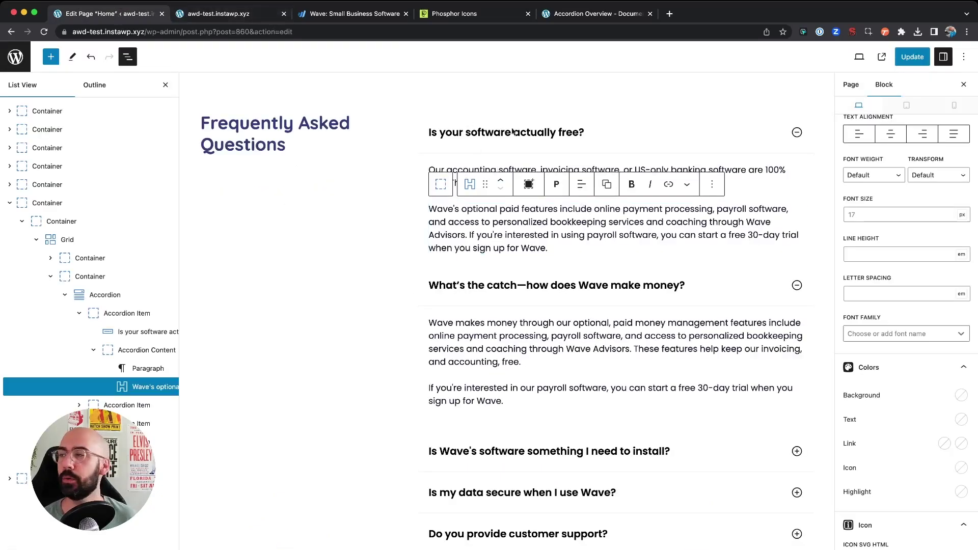
pyautogui.click(906, 105)
pyautogui.click(954, 105)
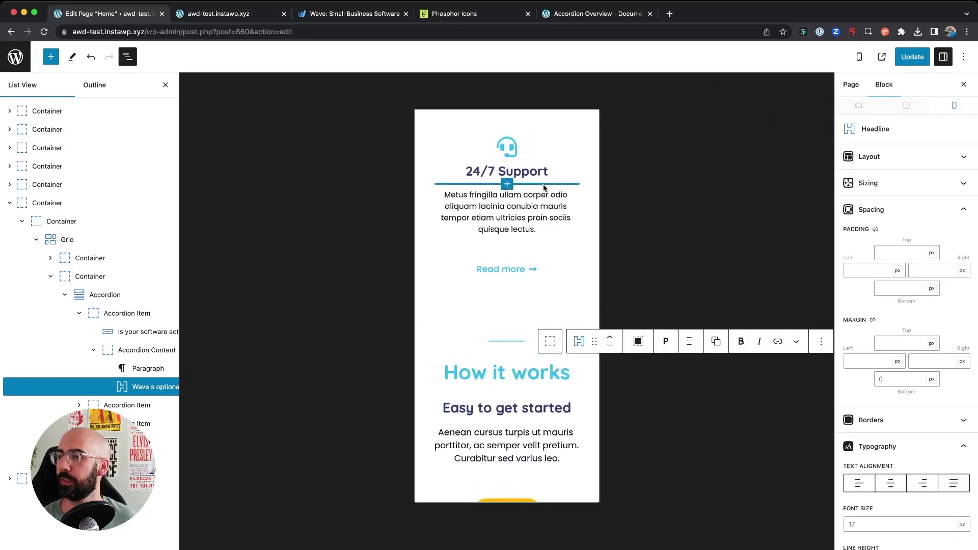
pyautogui.click(499, 246)
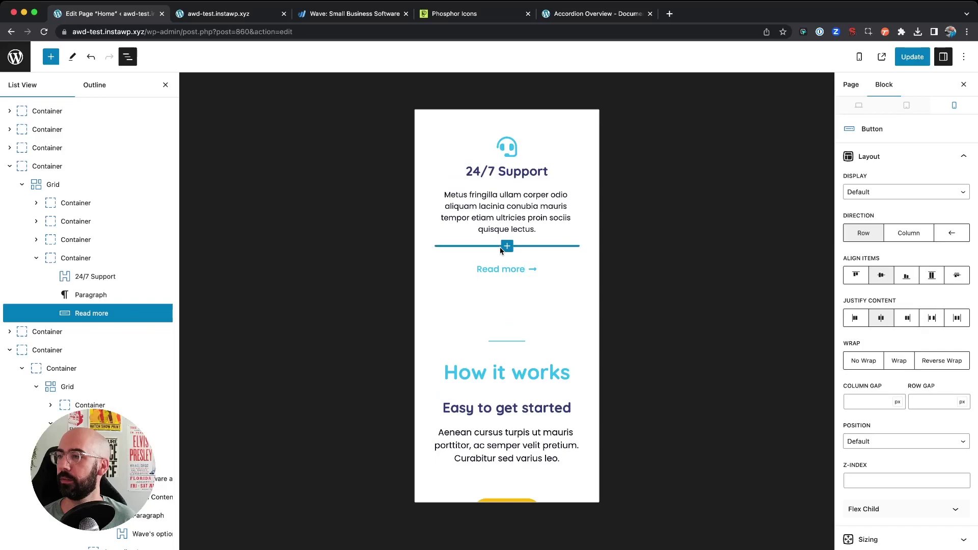
pyautogui.click(497, 208)
pyautogui.scroll(-4, 497, 209)
pyautogui.scroll(-10, 497, 210)
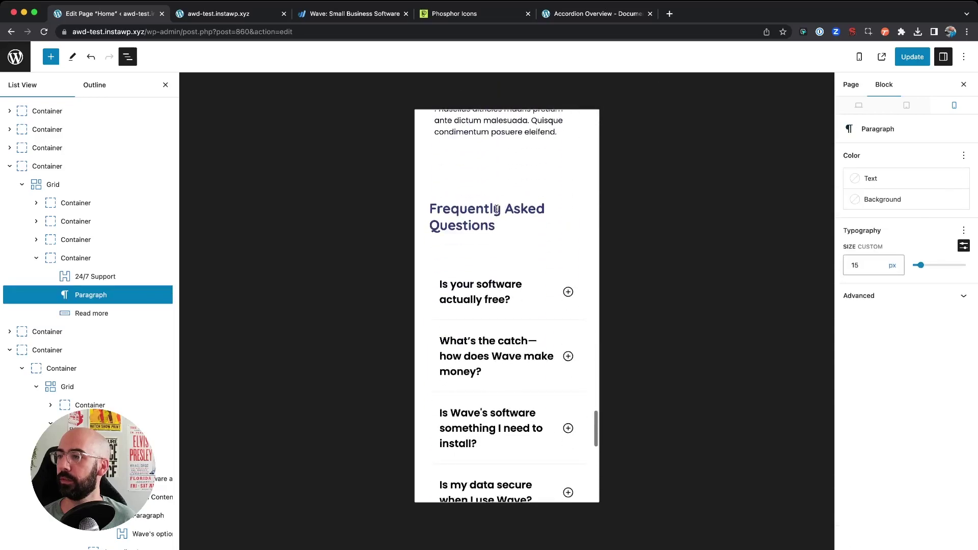
pyautogui.scroll(2, 497, 212)
pyautogui.scroll(-2, 484, 204)
pyautogui.scroll(2, 474, 195)
pyautogui.scroll(-2, 473, 196)
pyautogui.scroll(1, 473, 196)
# Set the vertical gap of the Grid block around the FAQ section to 20 px for mobile.
pyautogui.click(472, 193)
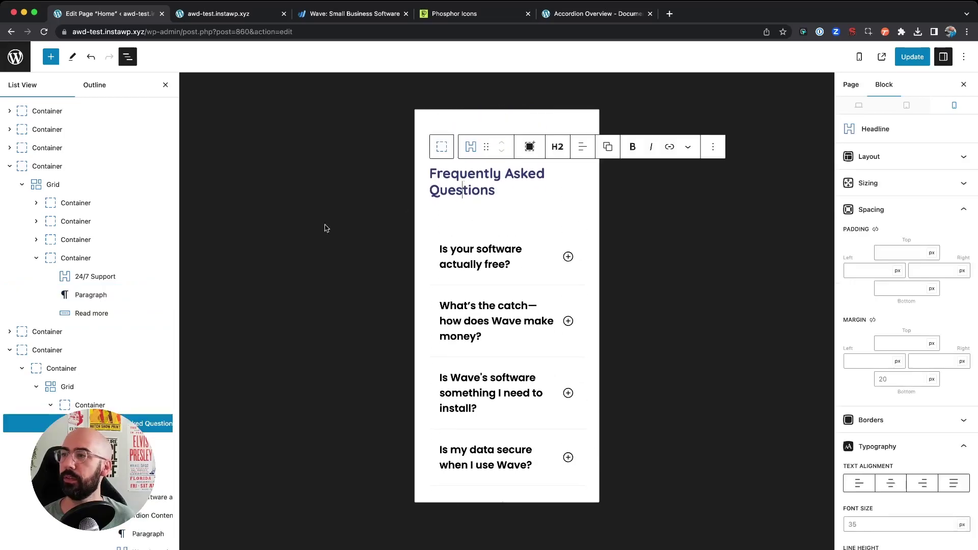
pyautogui.click(85, 389)
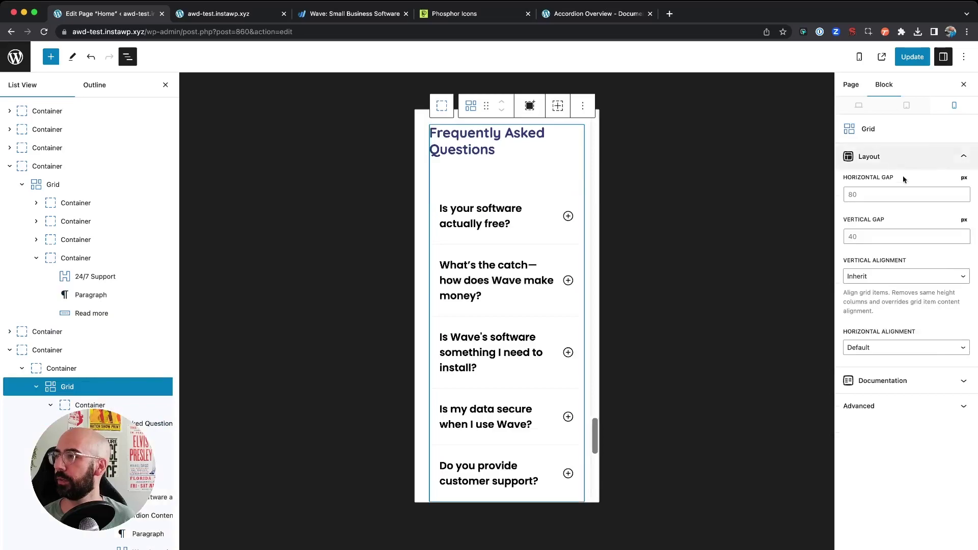
pyautogui.click(876, 237)
pyautogui.write('20')
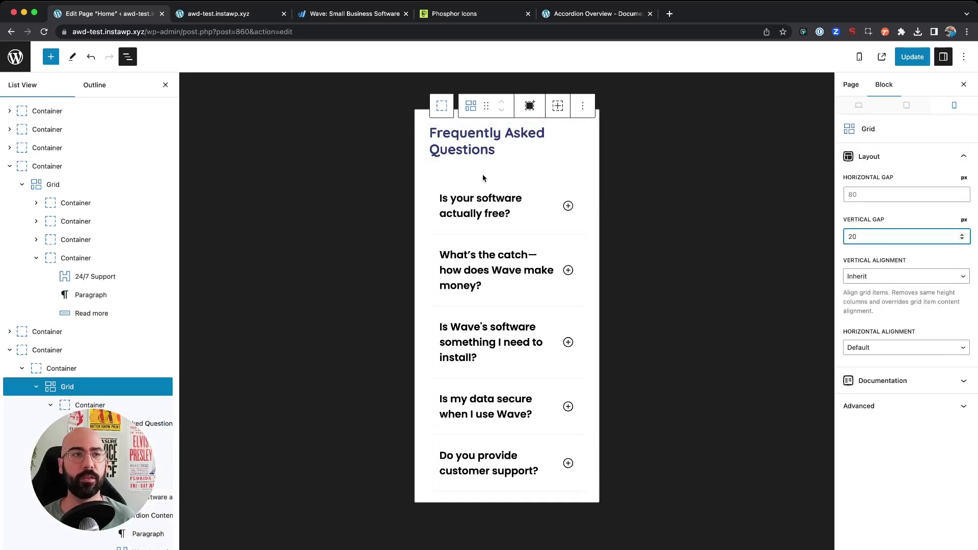
# Open the first FAQ question and set its Accordion Title font size to 18 px for mobile.
pyautogui.scroll(1, 482, 178)
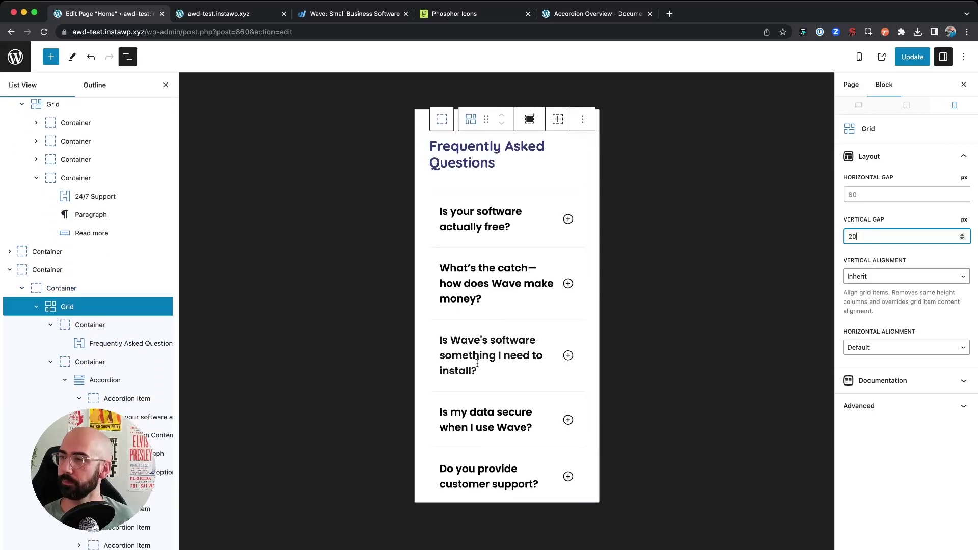
pyautogui.click(469, 213)
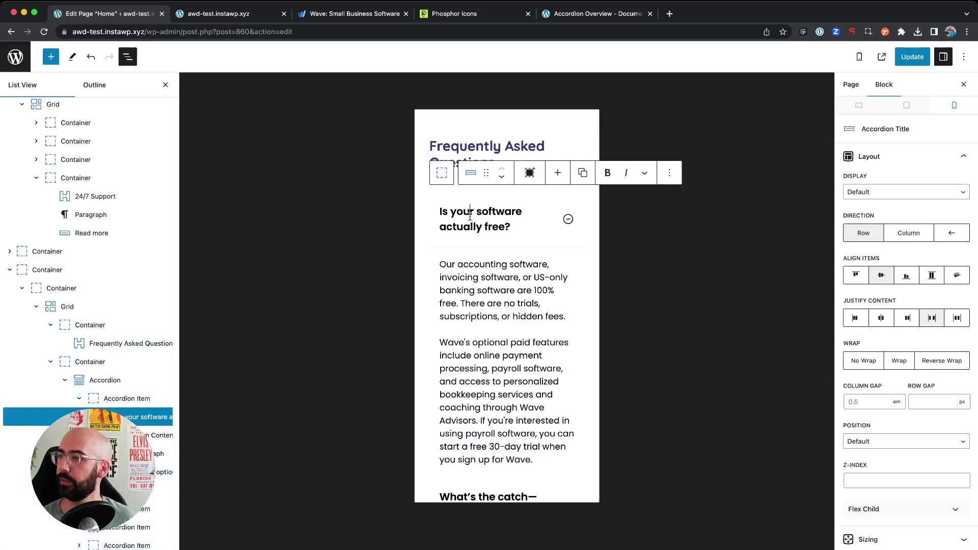
pyautogui.scroll(-4, 470, 240)
pyautogui.scroll(2, 623, 243)
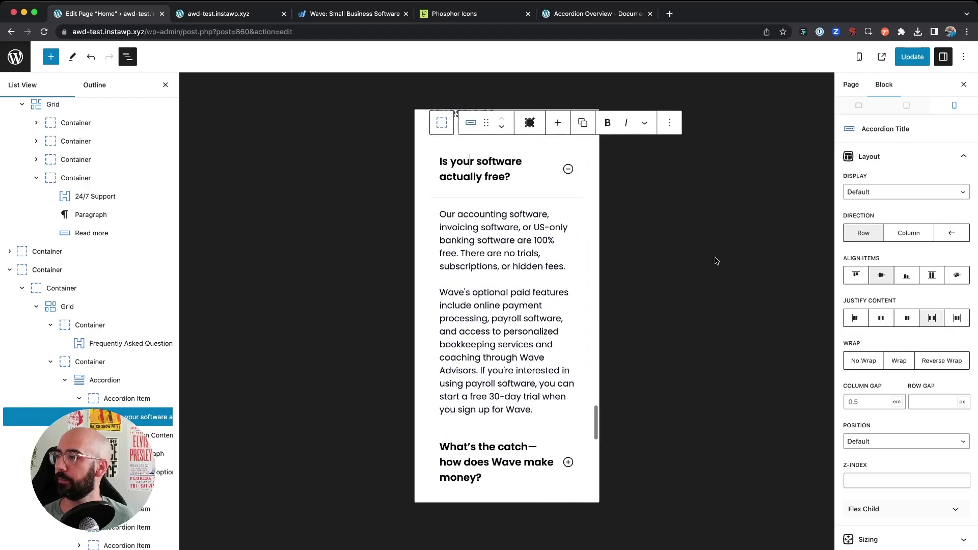
pyautogui.scroll(-4, 860, 299)
pyautogui.scroll(-7, 859, 299)
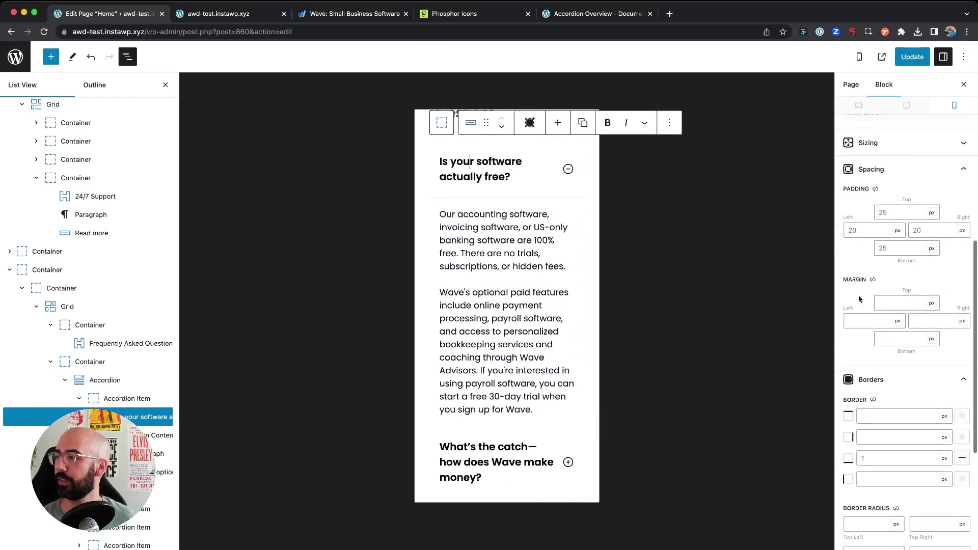
pyautogui.scroll(-3, 859, 299)
pyautogui.click(865, 369)
pyautogui.write('18')
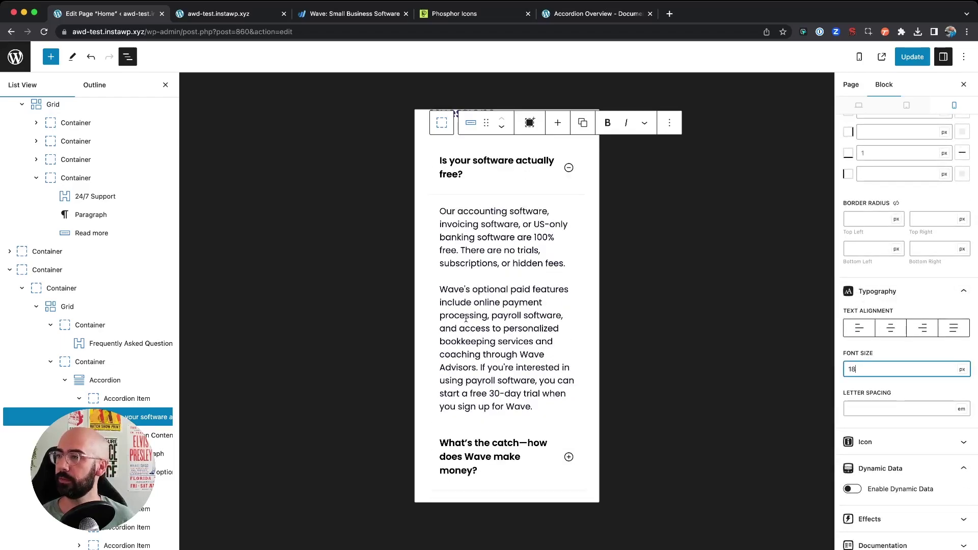
# Review the FAQ section in the mobile and tablet previews and return the editor to the desktop view.
pyautogui.scroll(-5, 542, 306)
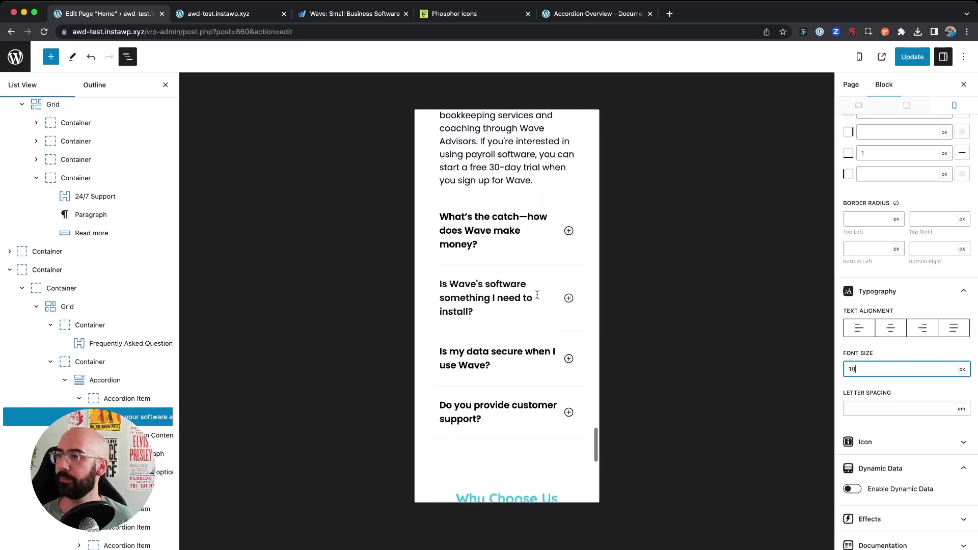
pyautogui.scroll(3, 537, 294)
pyautogui.scroll(-5, 547, 299)
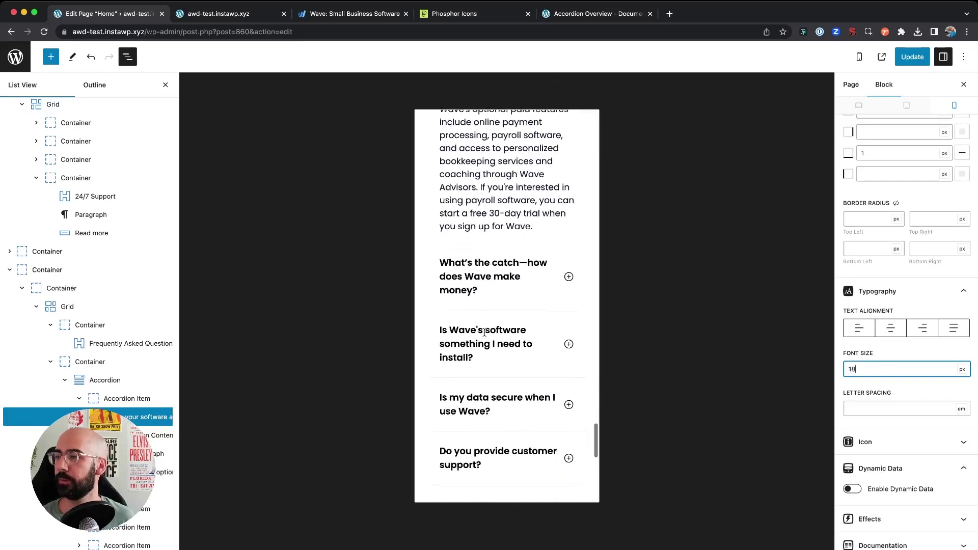
pyautogui.scroll(5, 546, 298)
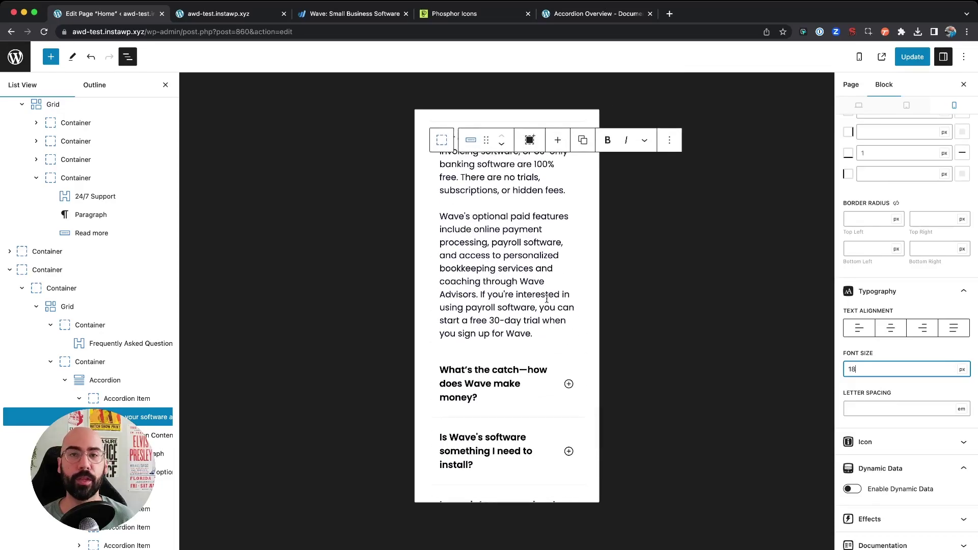
pyautogui.scroll(2, 531, 275)
pyautogui.click(907, 105)
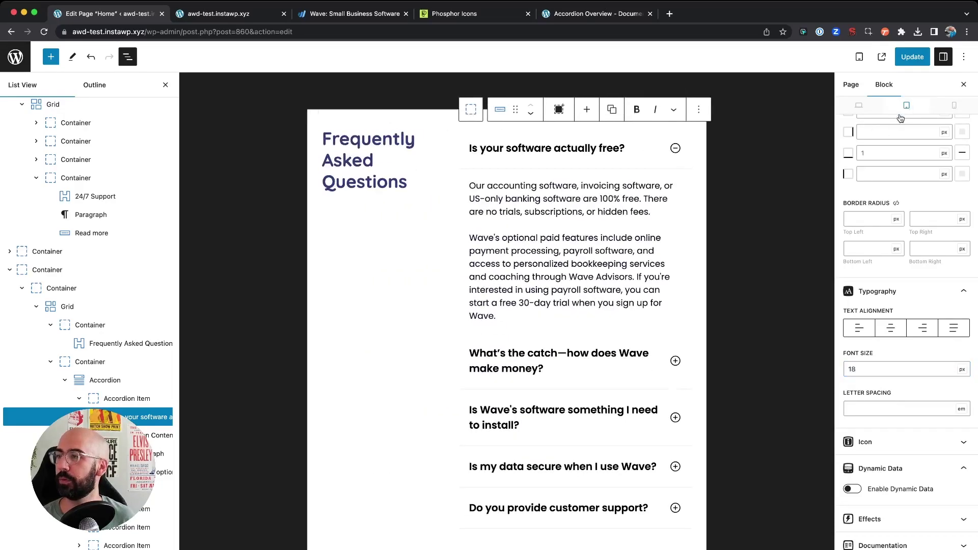
pyautogui.scroll(1, 644, 334)
pyautogui.scroll(-2, 511, 259)
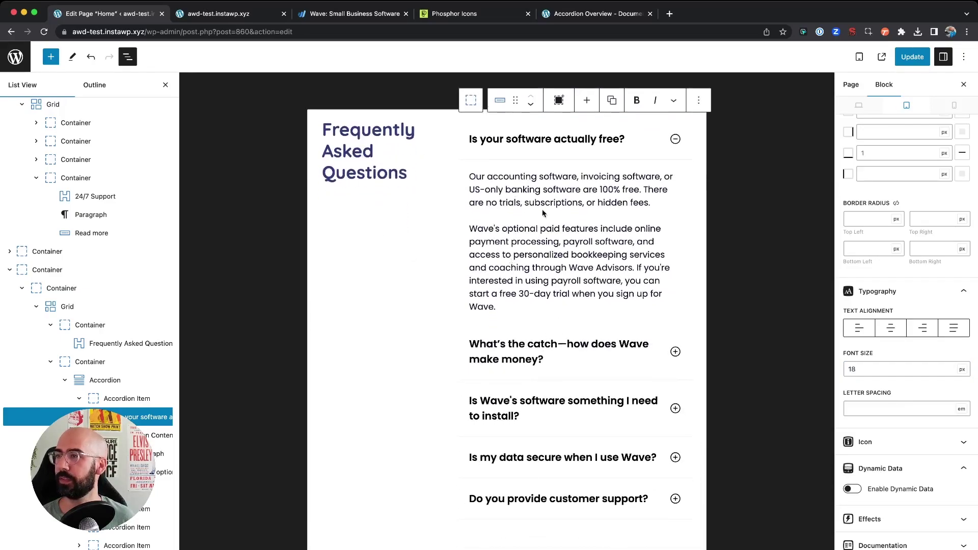
pyautogui.scroll(1, 504, 191)
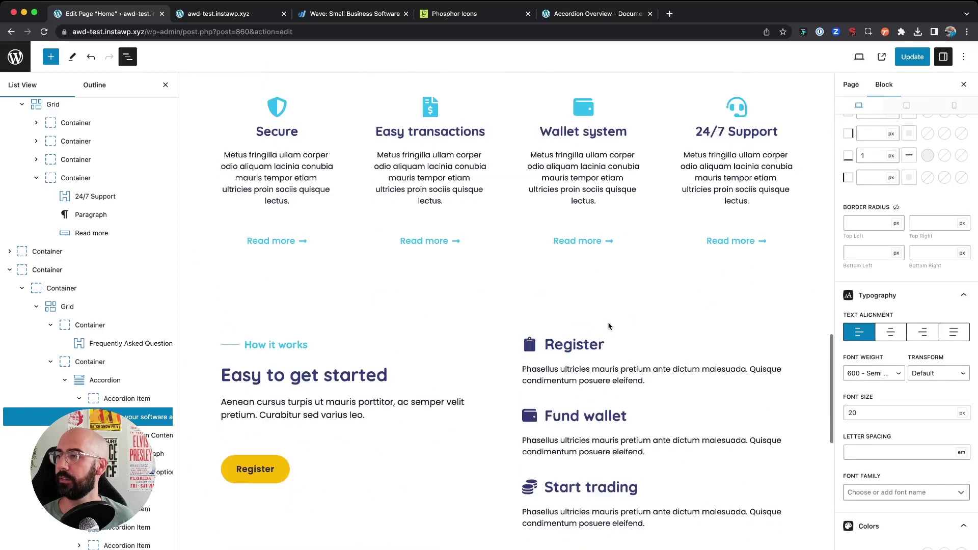
# Update the home page and toggle the first two FAQ questions on the front end.
pyautogui.click(912, 57)
pyautogui.click(248, 16)
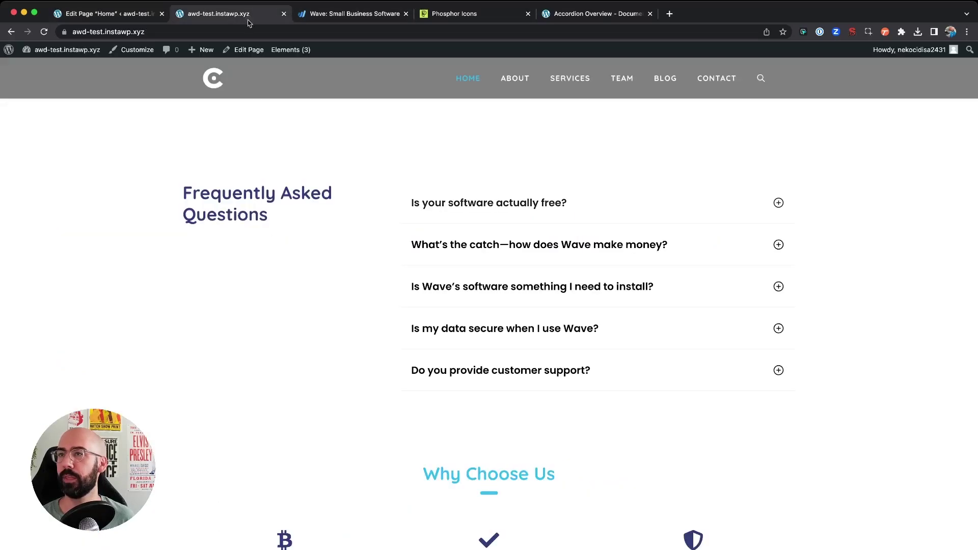
pyautogui.scroll(-2, 294, 254)
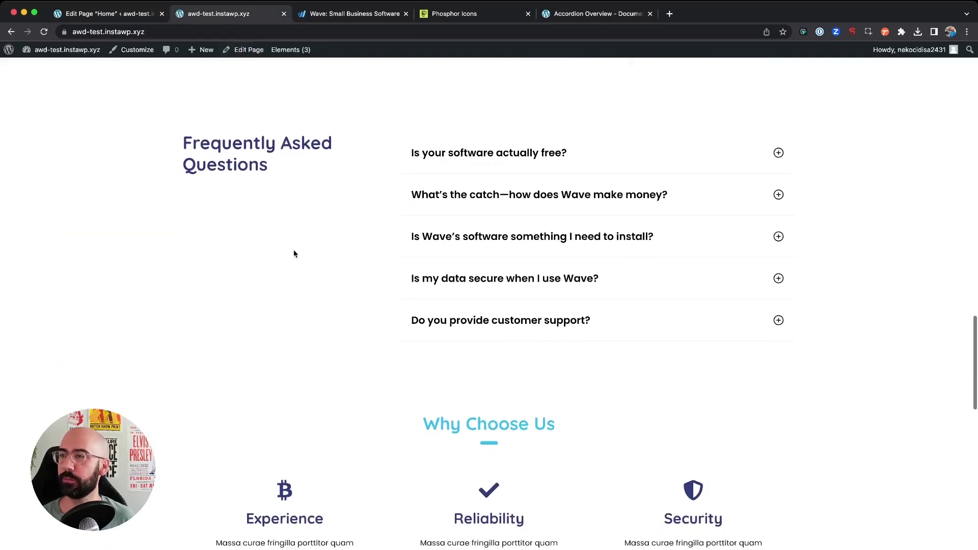
pyautogui.click(516, 165)
pyautogui.click(515, 165)
pyautogui.click(538, 214)
pyautogui.click(537, 214)
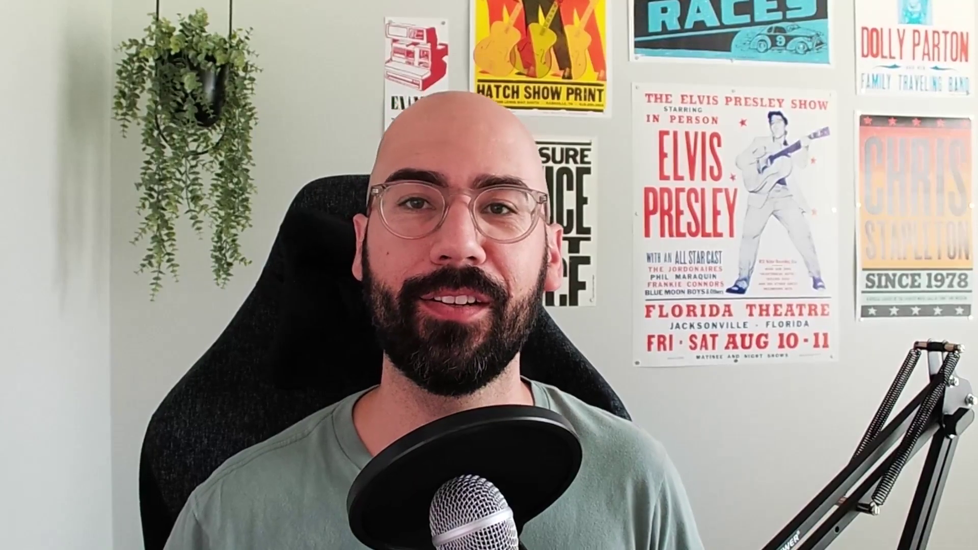